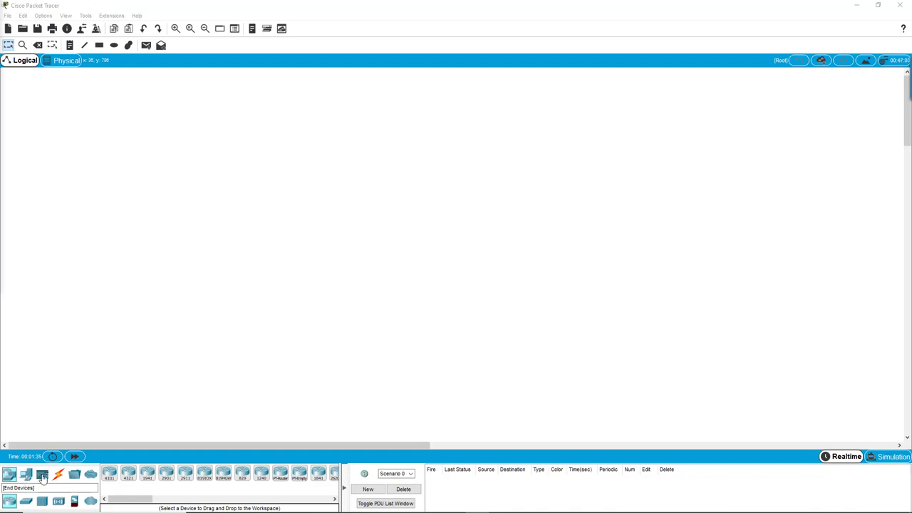
Place an 1841 router as Router0 and open its CLI console on the left.
click(318, 479)
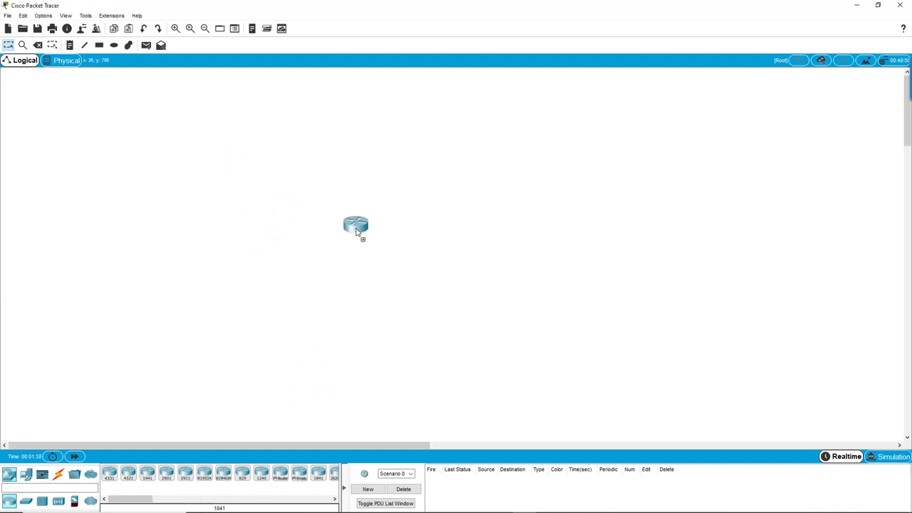
click(248, 198)
click(247, 197)
click(265, 198)
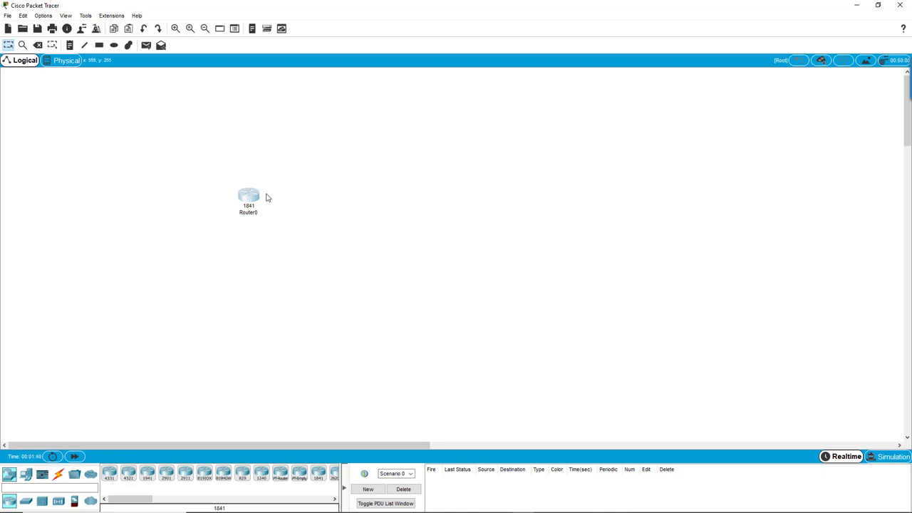
click(248, 198)
click(395, 135)
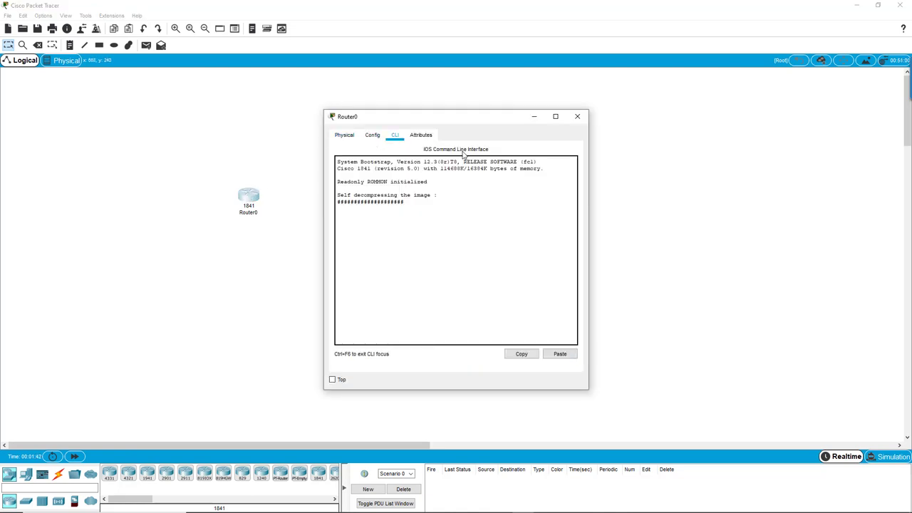
drag(474, 121, 228, 126)
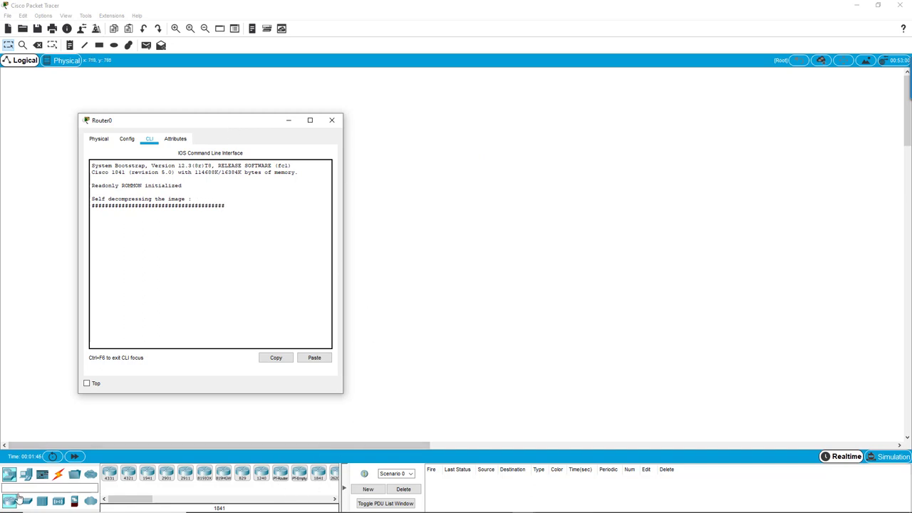
Add a 2960 switch as Switch0, open its CLI, and bring Router0's console back.
click(26, 502)
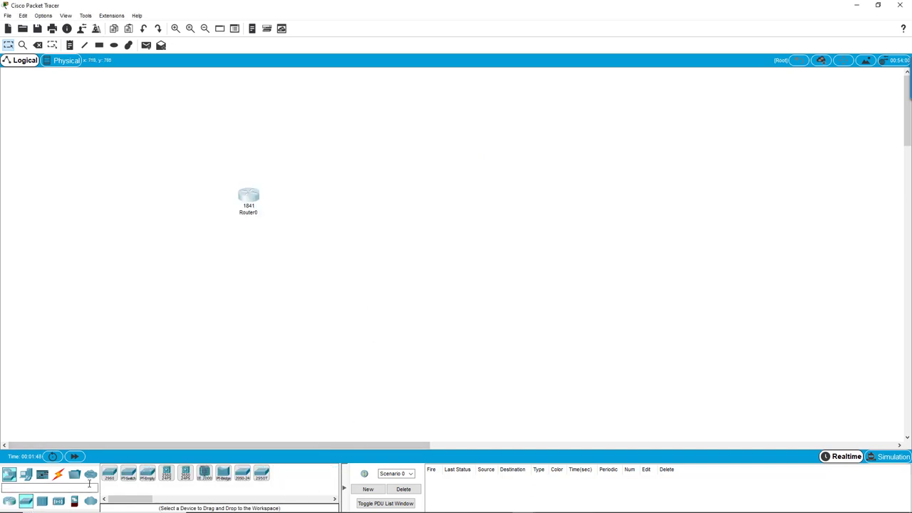
drag(109, 474, 531, 207)
click(530, 202)
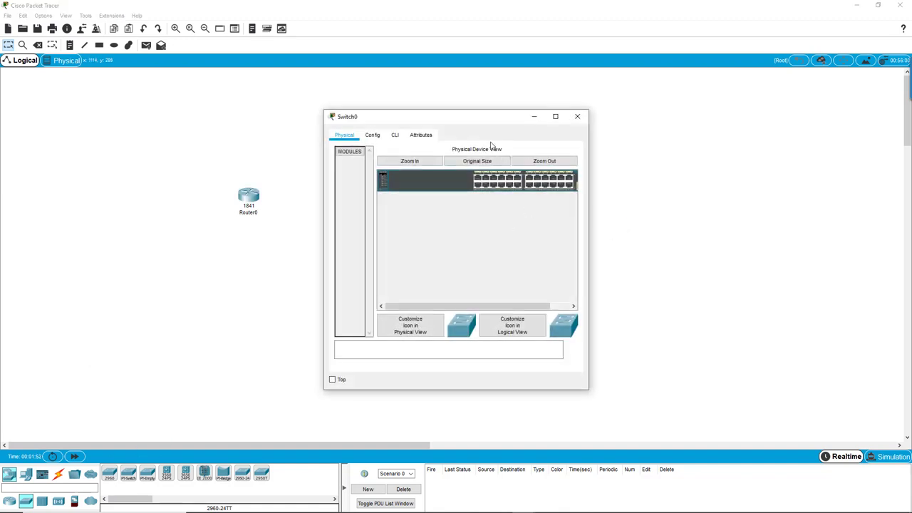
drag(513, 122, 697, 114)
click(620, 127)
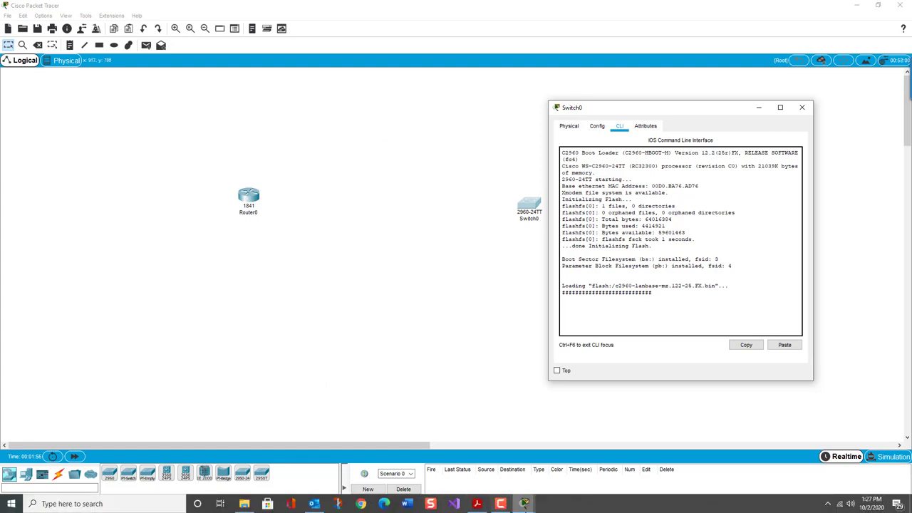
click(525, 504)
click(544, 467)
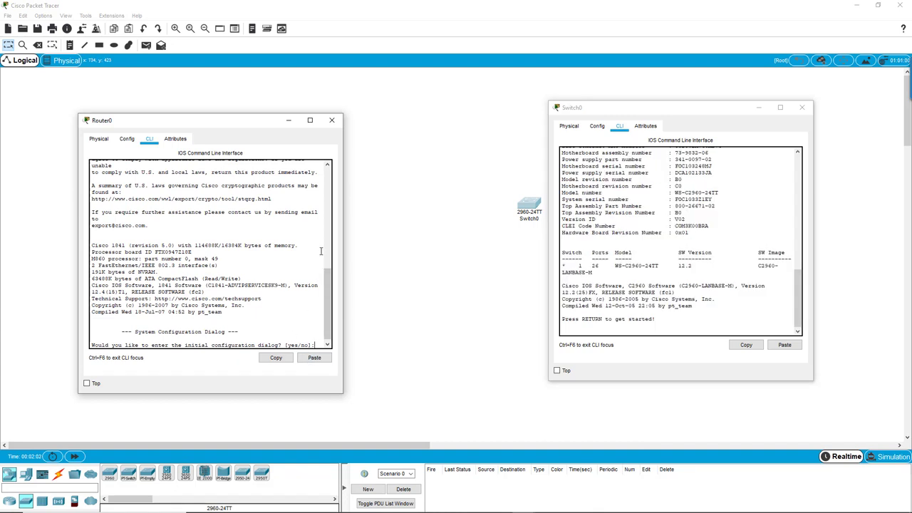
Answer n to Router0's initial setup to reach Router>, and bring Switch0 to Switch>.
text(n)
key(Return)
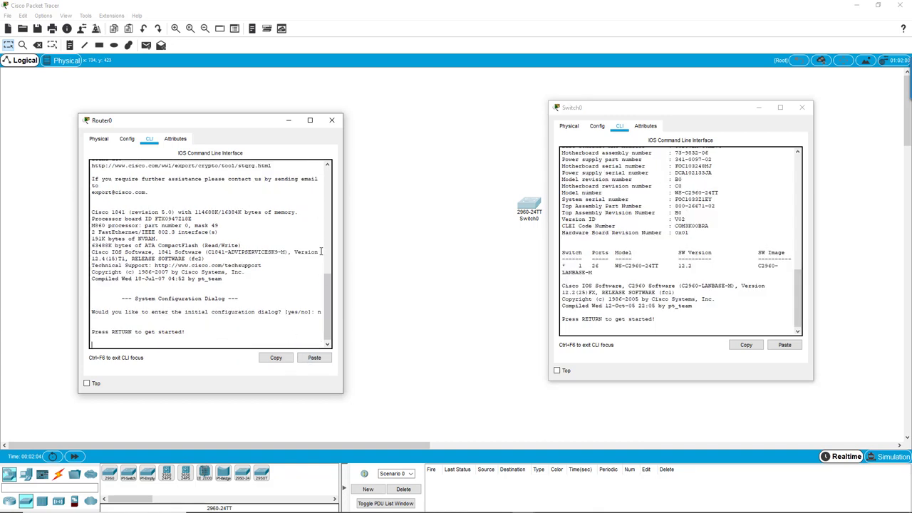
key(Return)
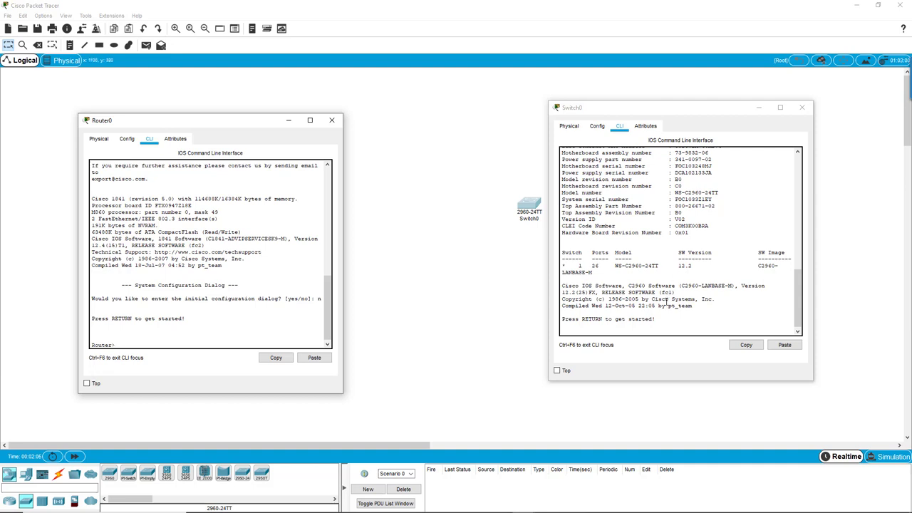
click(674, 326)
key(Return)
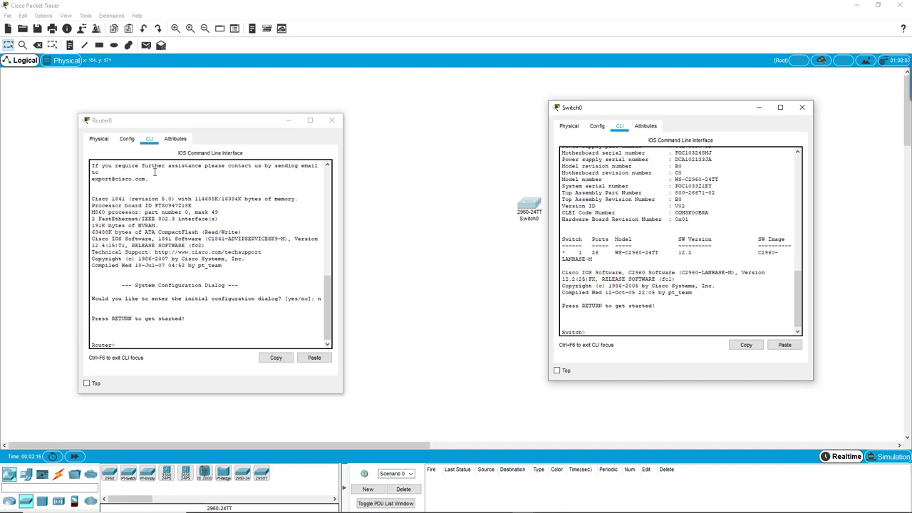
Reposition both consoles, then close the device windows.
click(219, 122)
drag(218, 121, 396, 96)
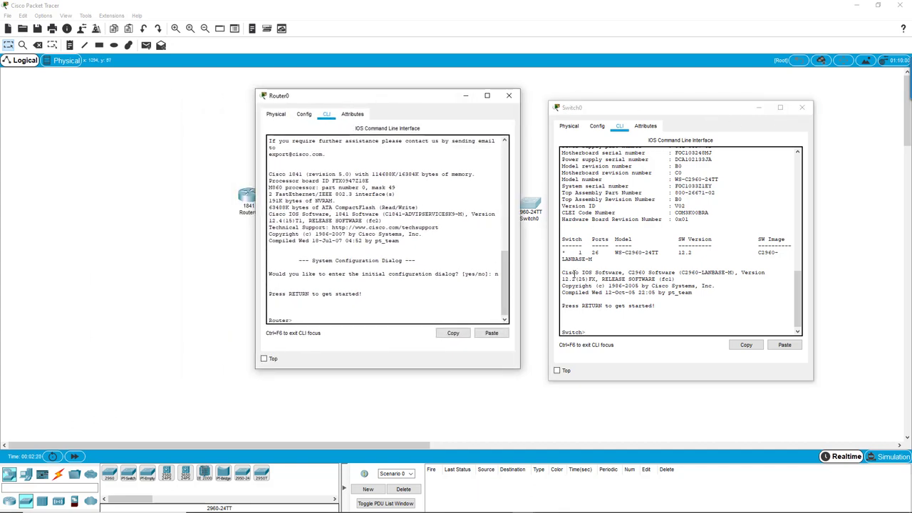
click(617, 114)
drag(616, 112, 608, 97)
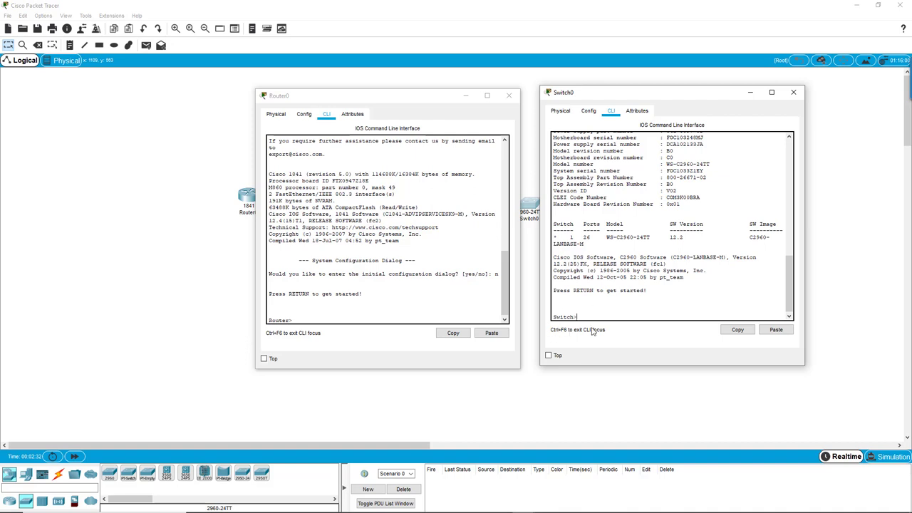
click(794, 92)
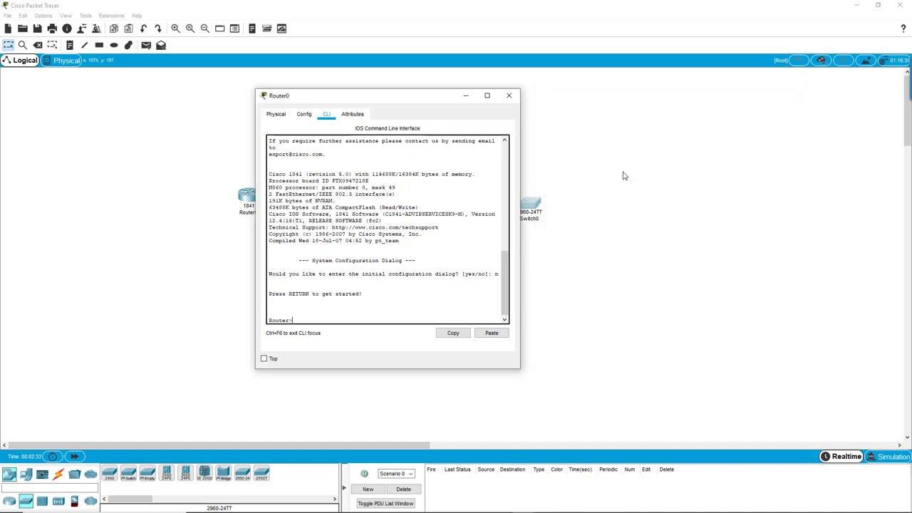
click(536, 208)
drag(513, 122, 666, 132)
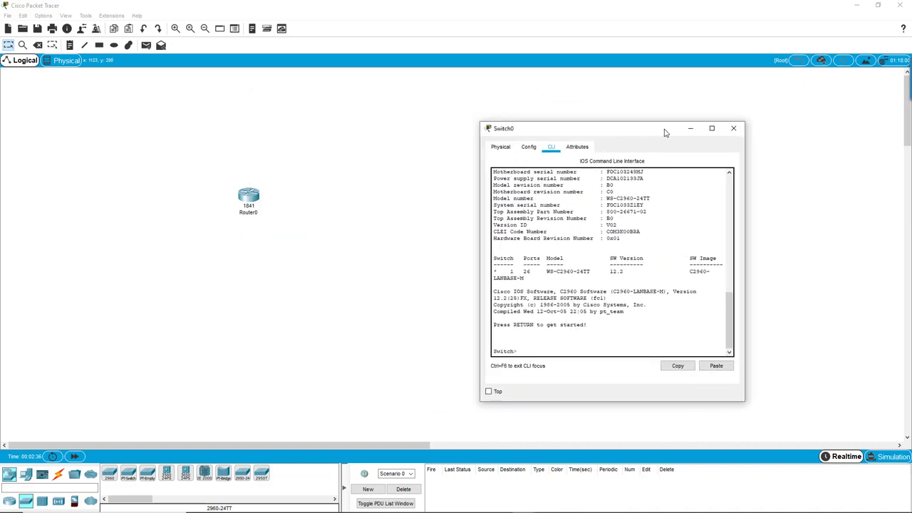
click(735, 129)
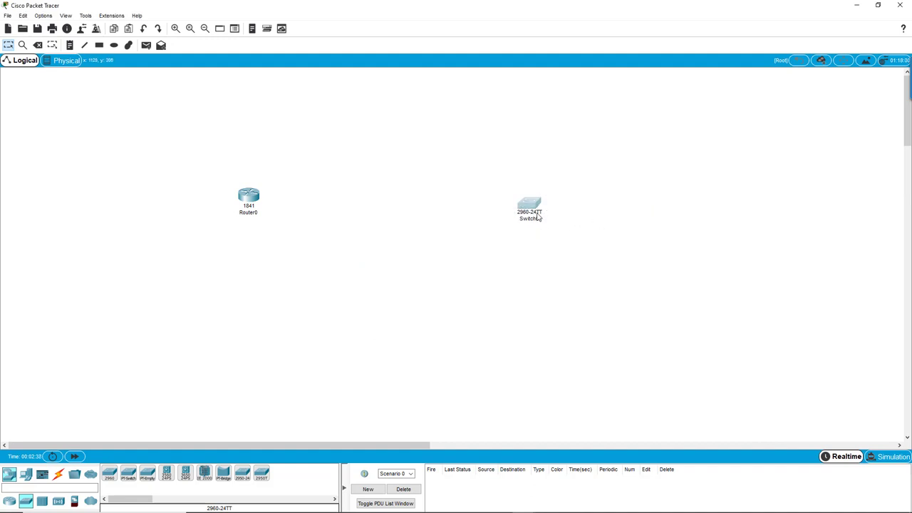
Delete Switch0 with the Delete tool and reopen Router0's console on the left.
click(38, 45)
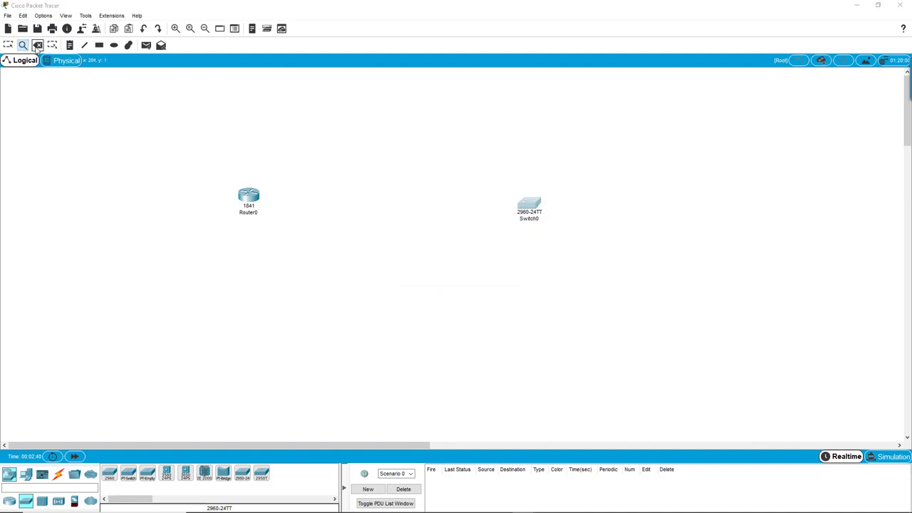
click(530, 209)
click(431, 274)
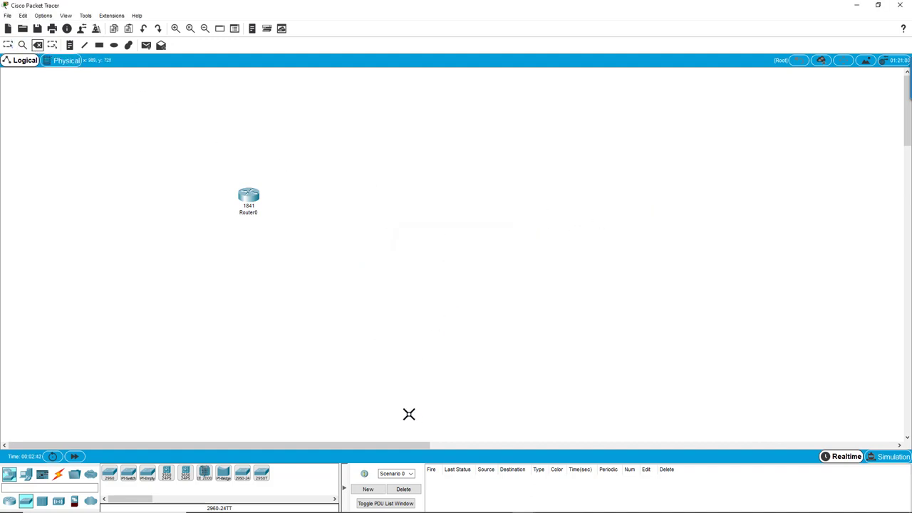
click(8, 45)
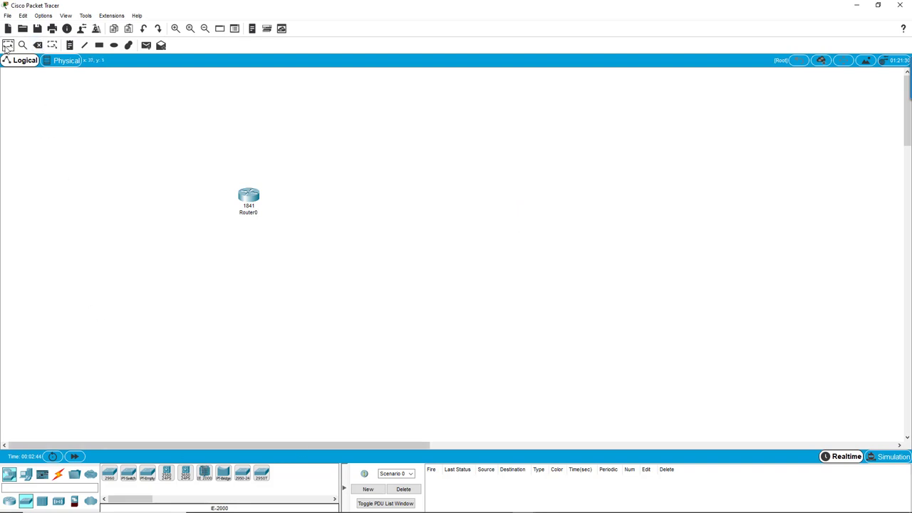
click(249, 196)
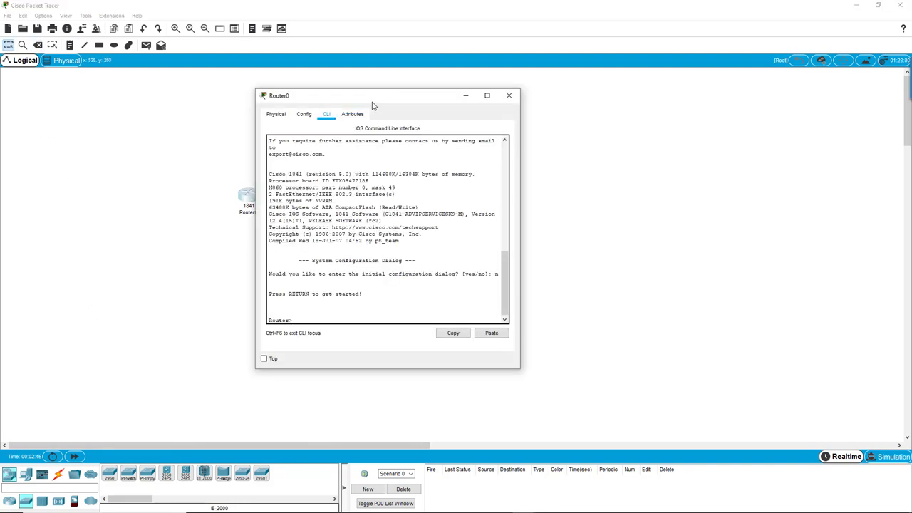
drag(353, 95, 172, 106)
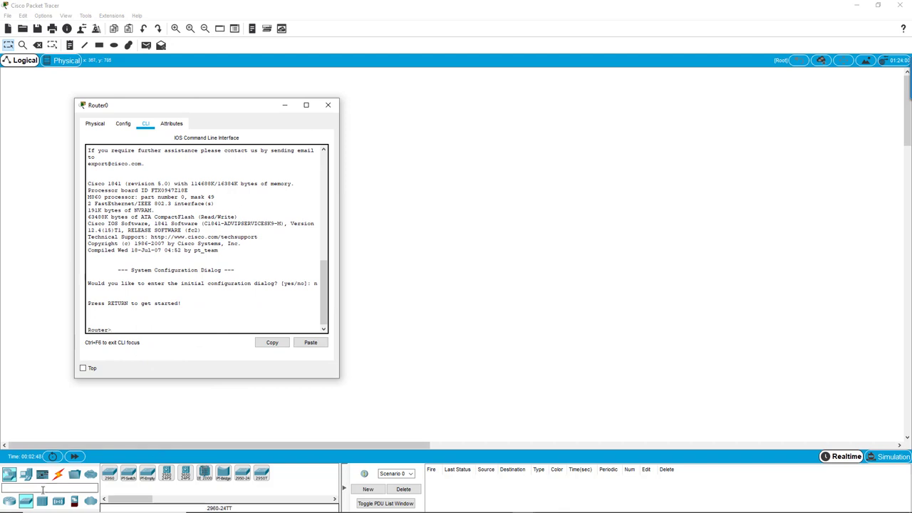
Add a second 1841 router as Router1 with its CLI open, beside Router0's console.
click(15, 500)
click(320, 484)
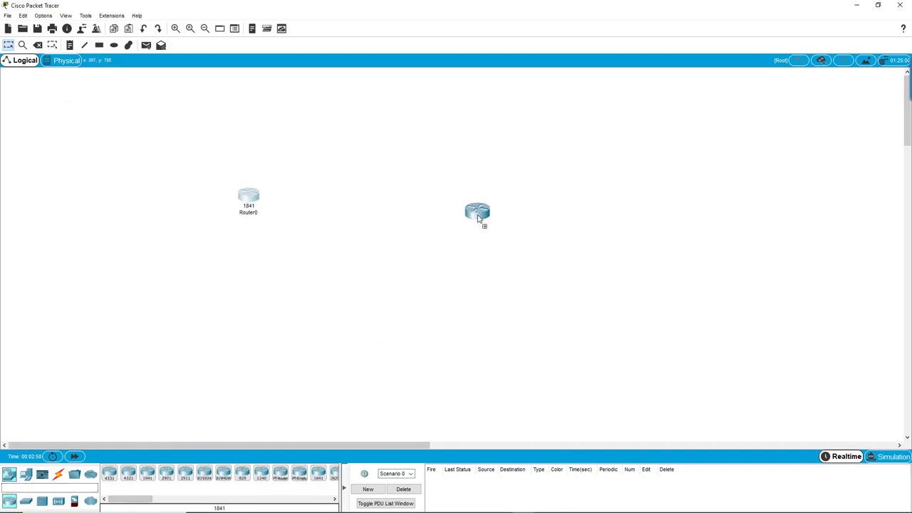
click(501, 212)
click(500, 208)
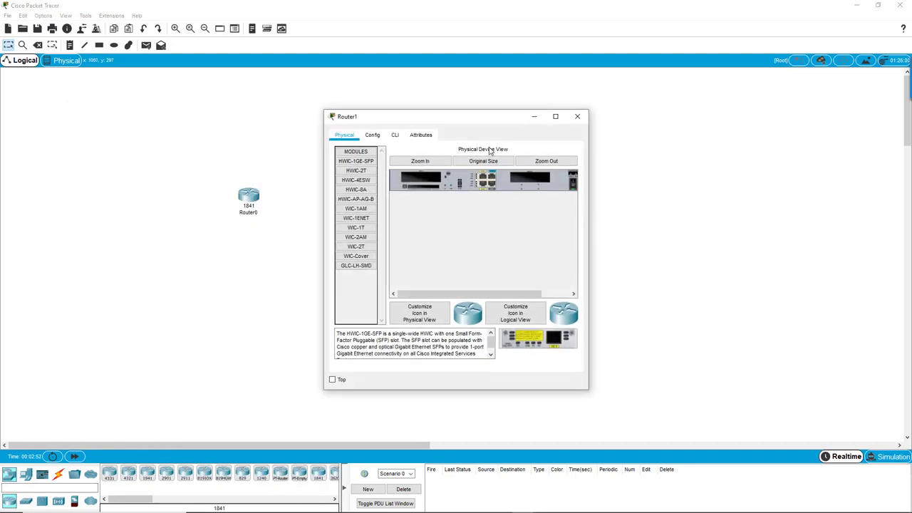
click(396, 135)
drag(458, 119, 669, 118)
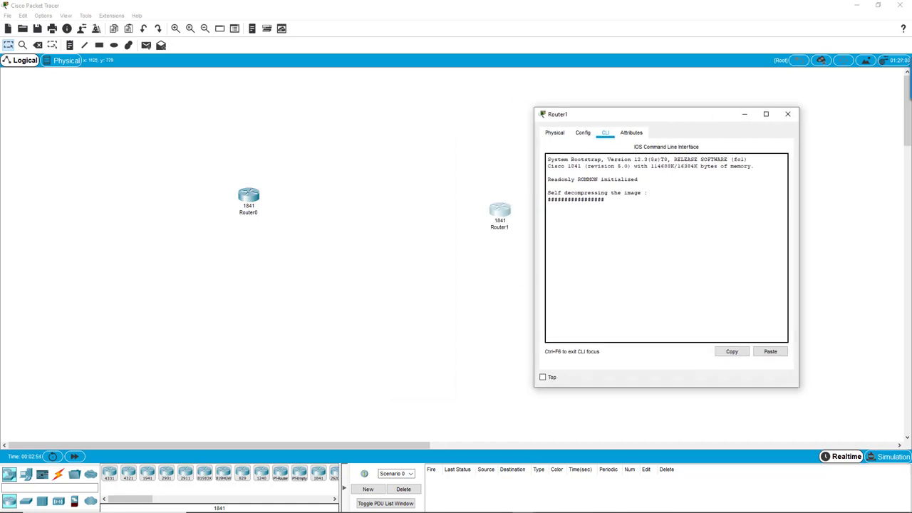
mouse_move(524, 503)
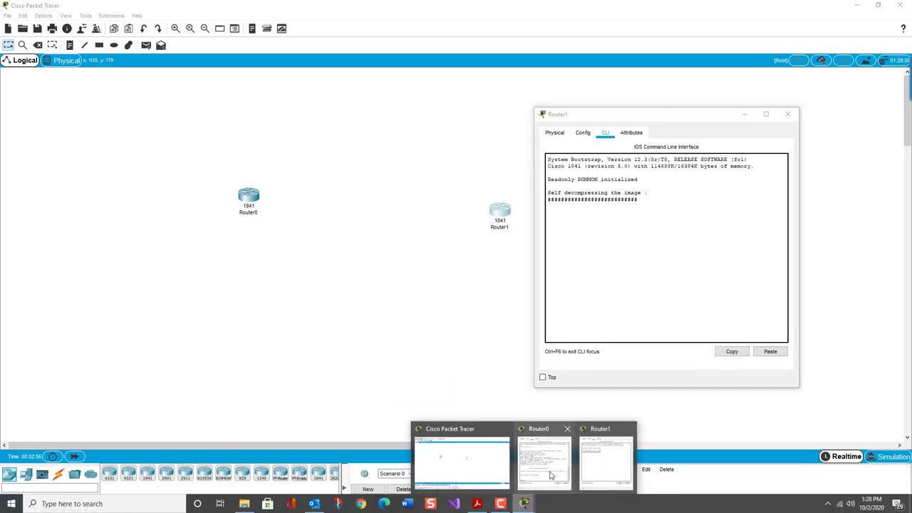
click(551, 476)
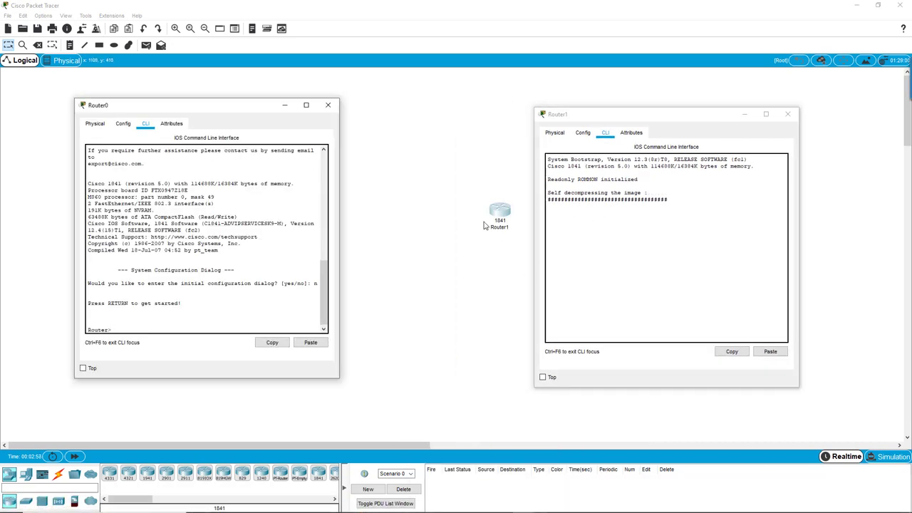
drag(247, 110, 318, 110)
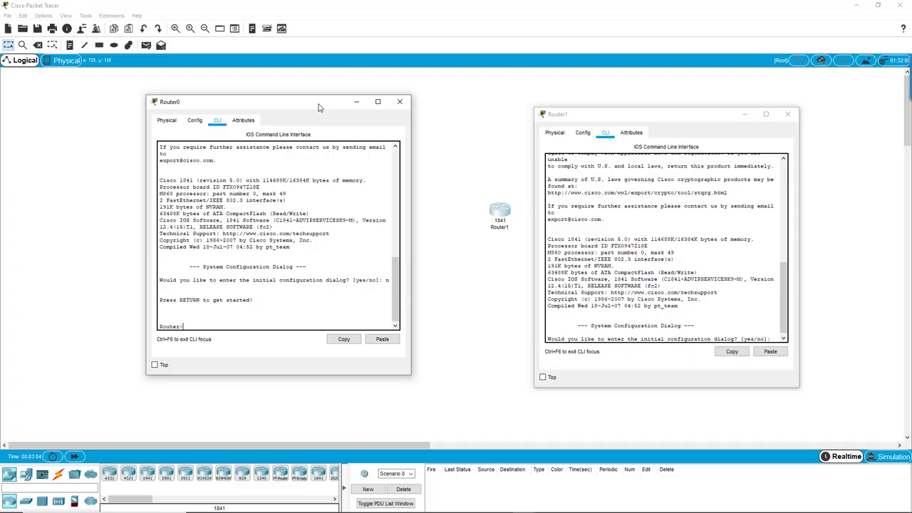
Decline Router1's initial setup to reach Router> and arrange both consoles side by side.
click(621, 119)
drag(620, 119, 515, 102)
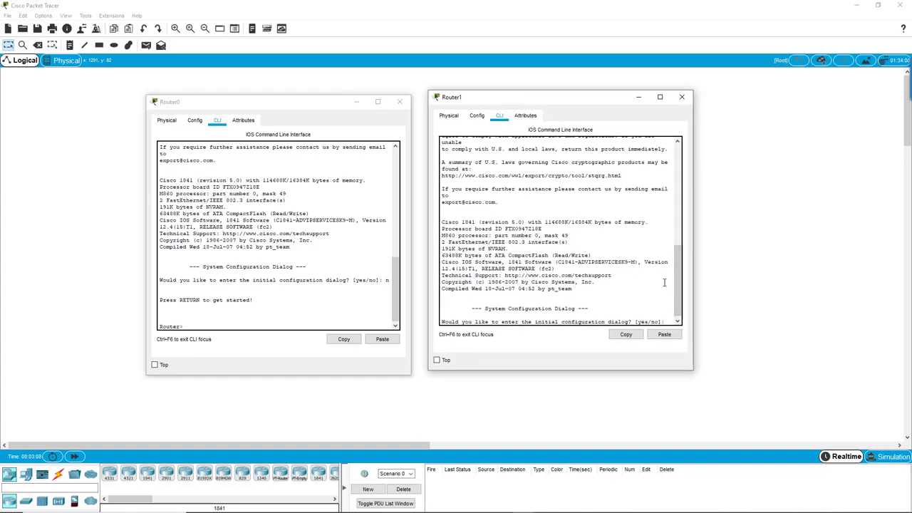
key(Return)
key(Return)
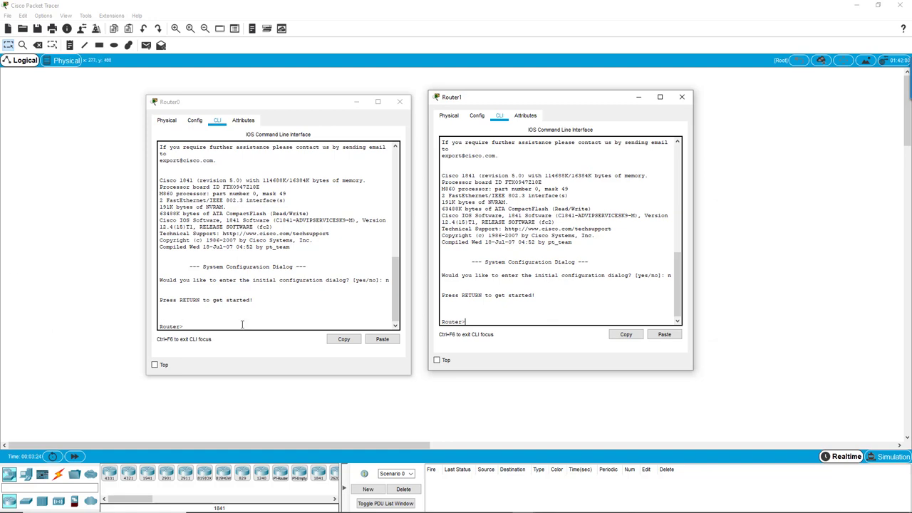
drag(557, 99, 721, 104)
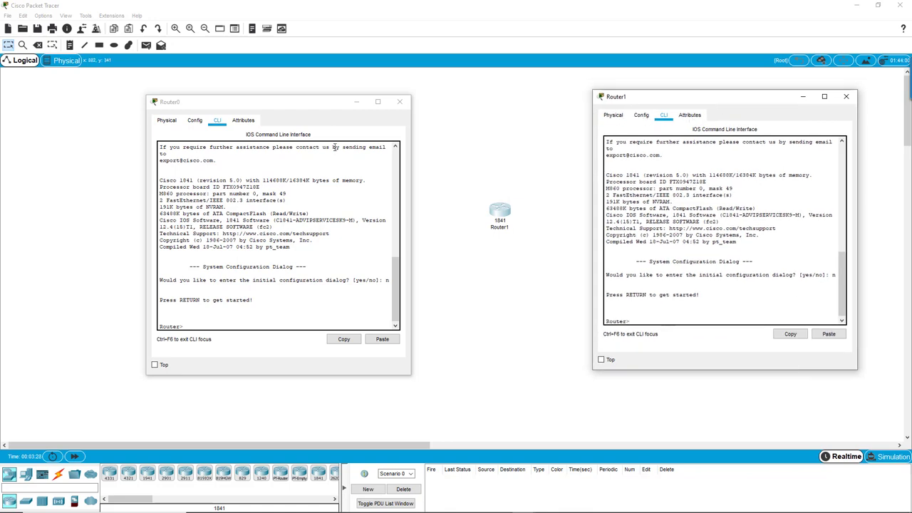
drag(307, 104, 379, 98)
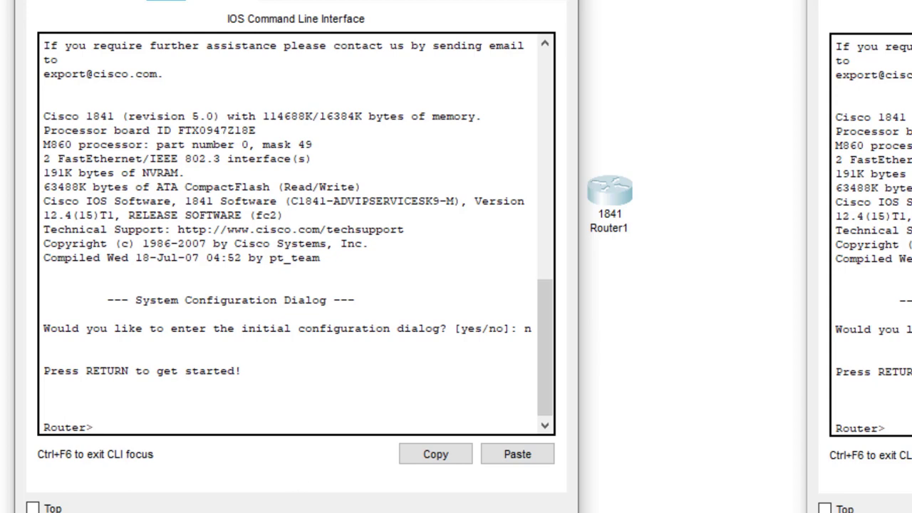
On Router0, run enable and config t, then set hostname R1_Skywalker.
text(enable)
key(Return)
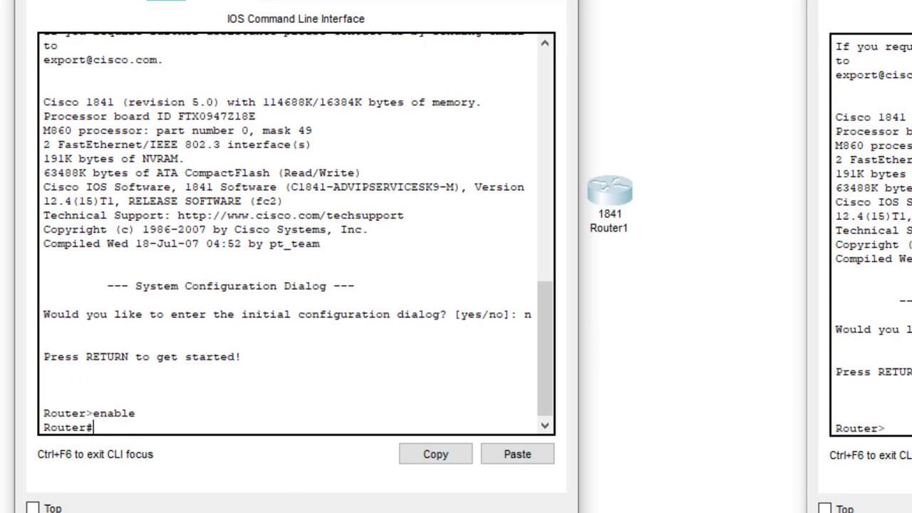
text(config t)
key(Return)
text(hostn)
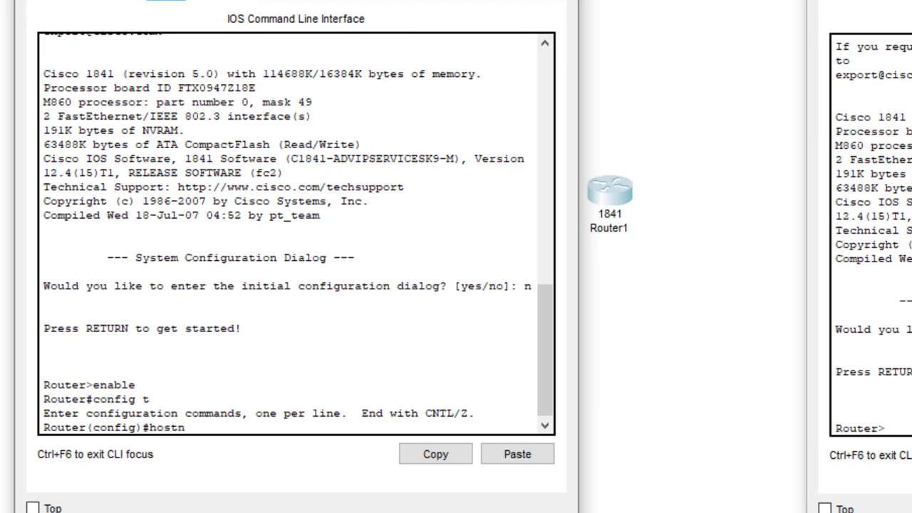
text(ame R1_)
text(Skywalker)
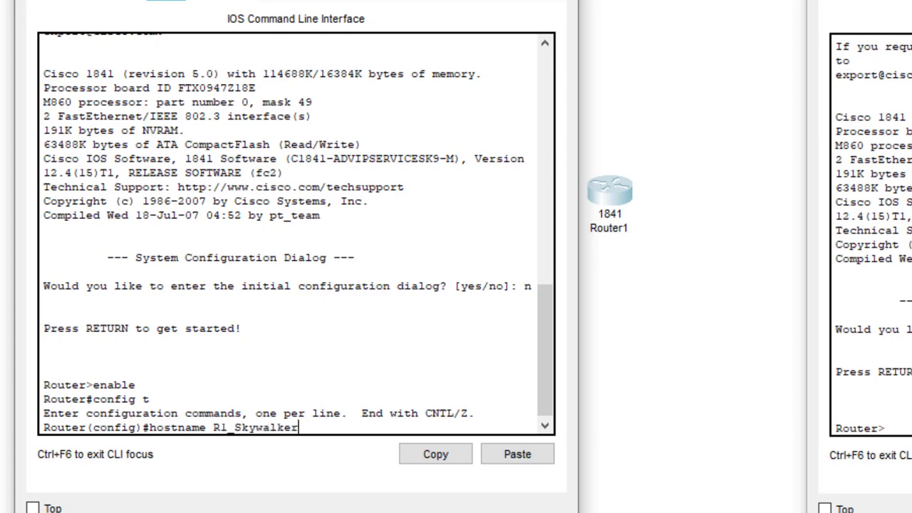
key(Return)
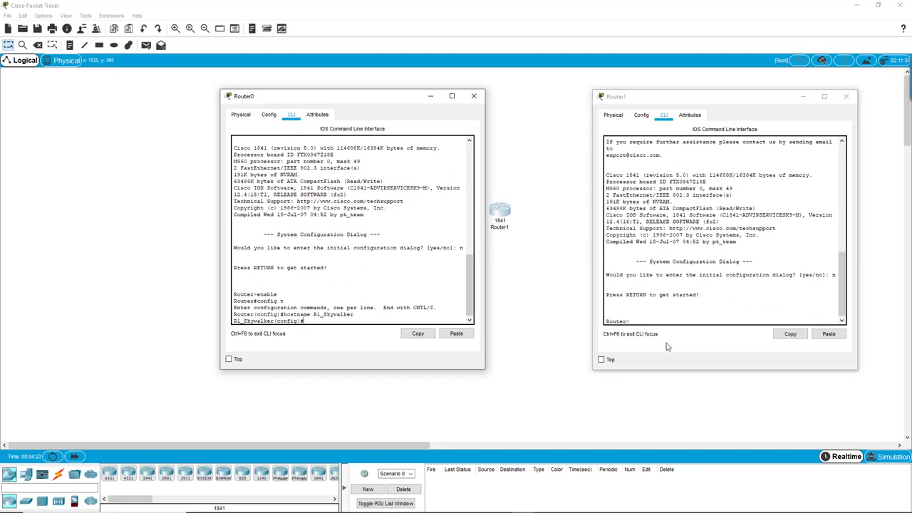
On Router1, enter enable and config, then set hostname R1_ORANGE.
click(809, 295)
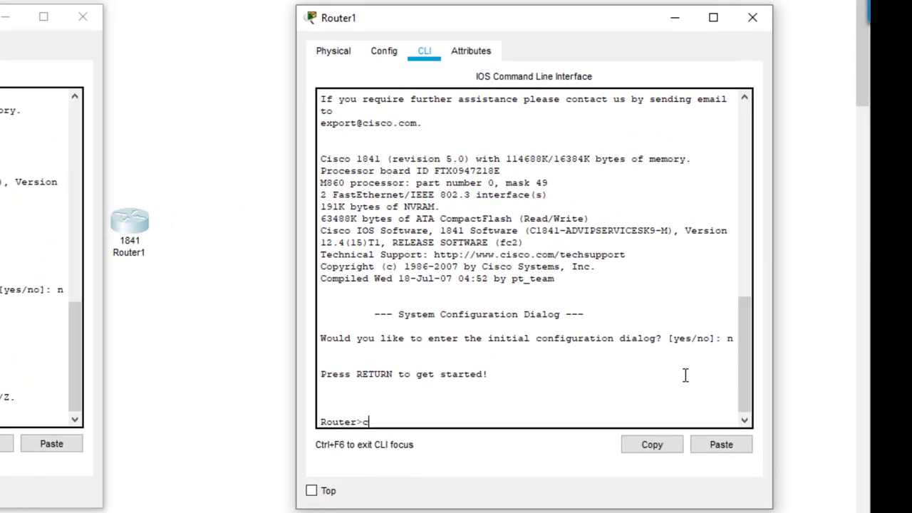
text(enakle)
key(Return)
text(config t)
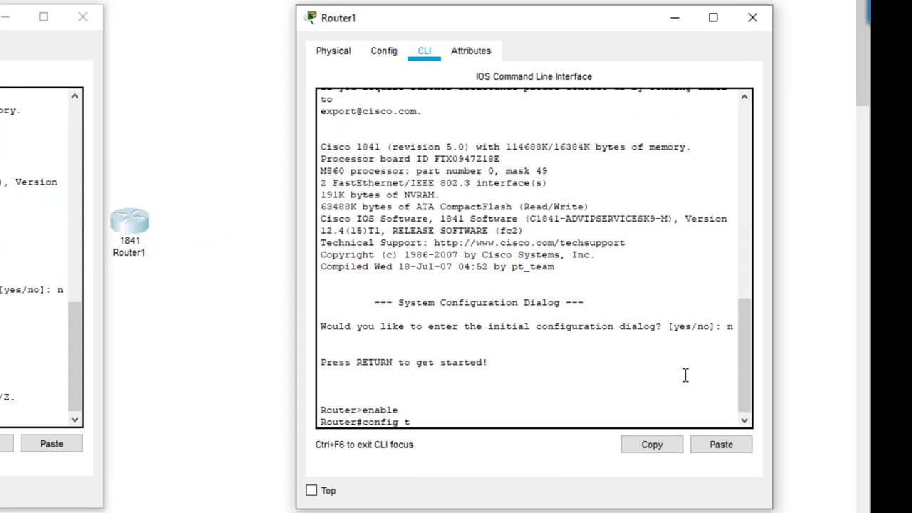
key(Return)
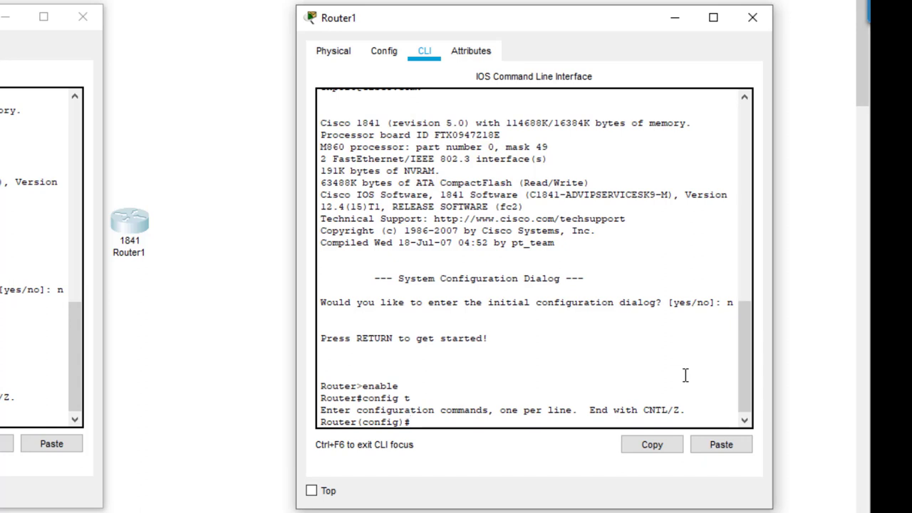
text(hostname)
text( RA)
text(_ORANG)
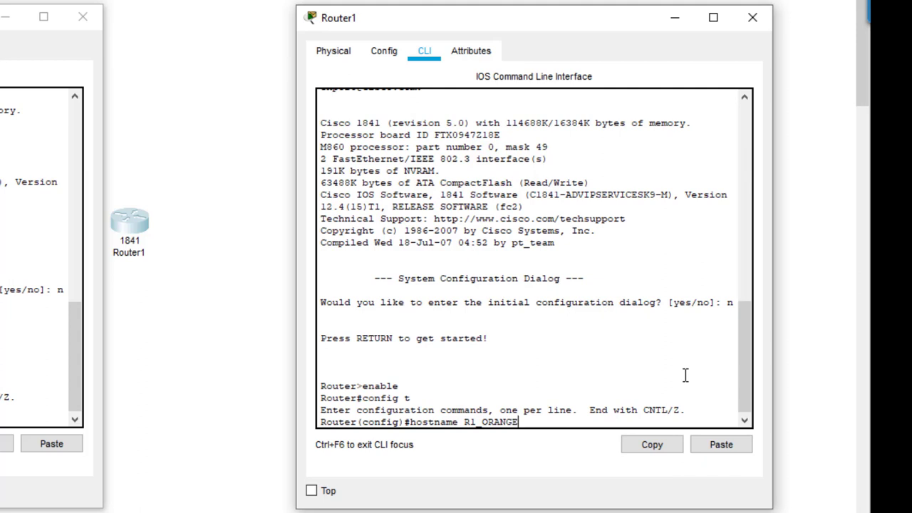
text(E)
key(Return)
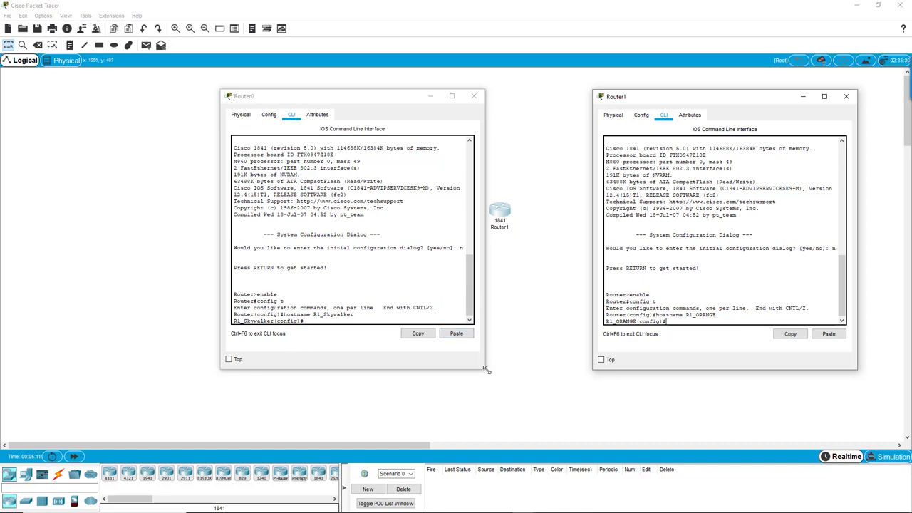
Minimize and restore Router0's window, highlighting the R1_Skywalker prompt.
click(430, 98)
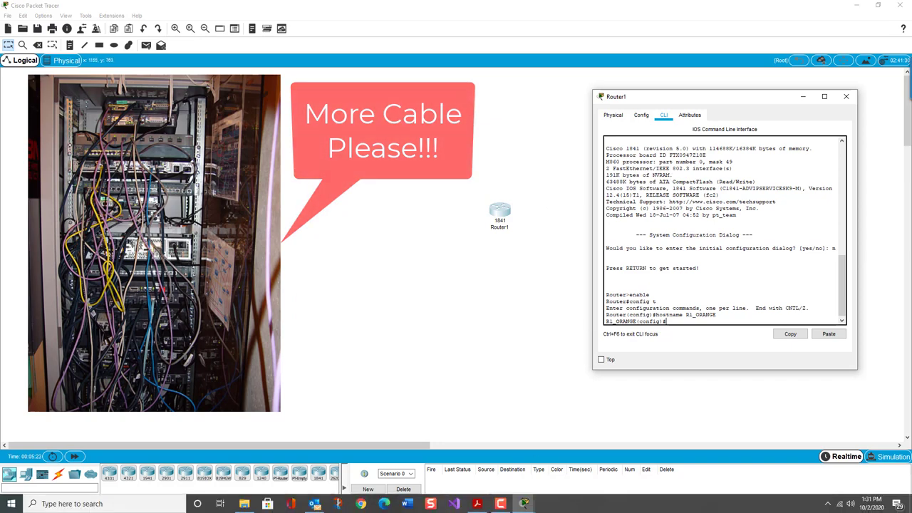
mouse_move(524, 505)
click(560, 460)
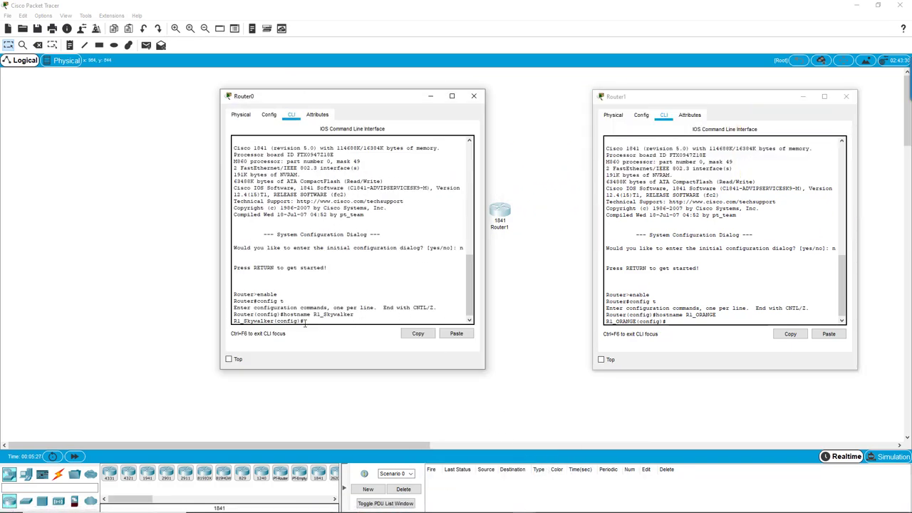
drag(233, 320, 274, 322)
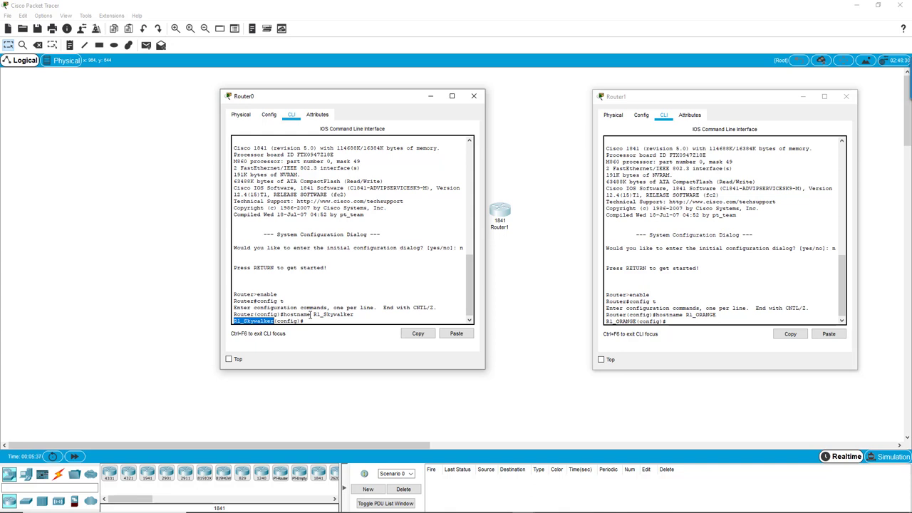
Close both router windows and delete Router1 and Router0, returning to Select mode.
click(474, 95)
click(847, 98)
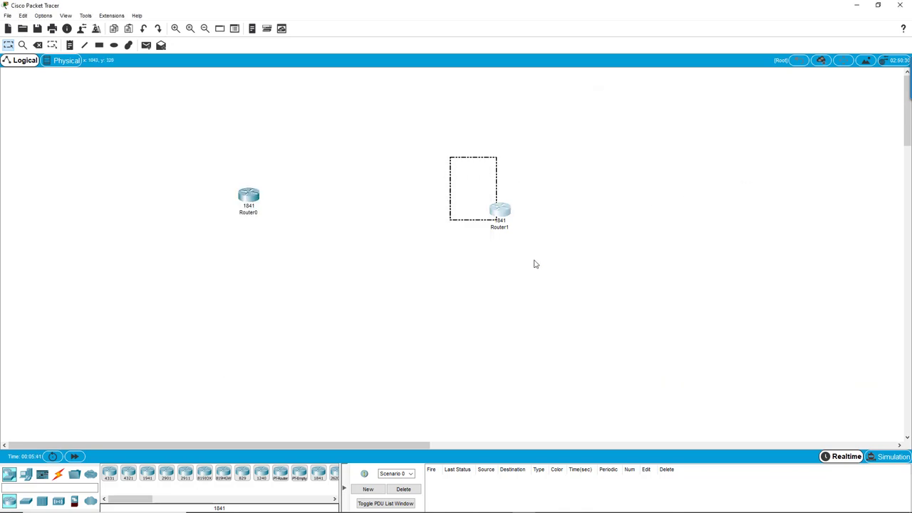
click(38, 45)
click(422, 274)
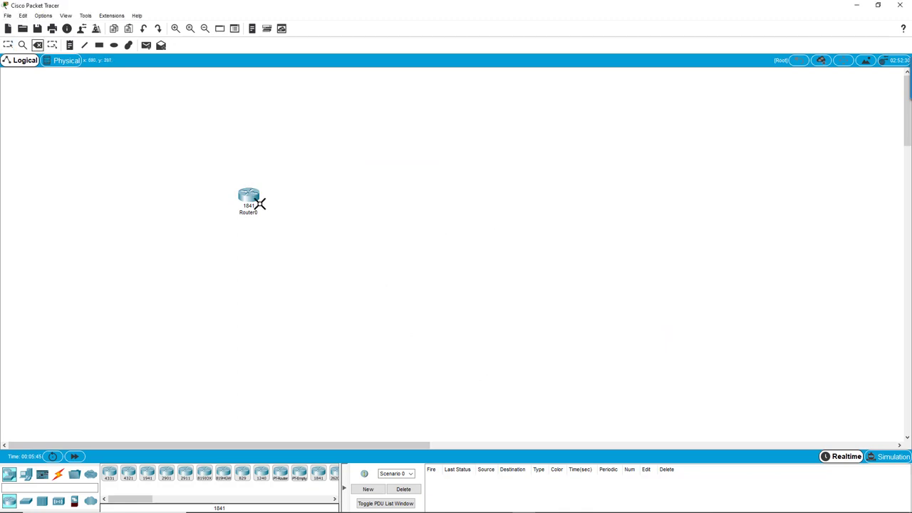
click(257, 201)
click(8, 45)
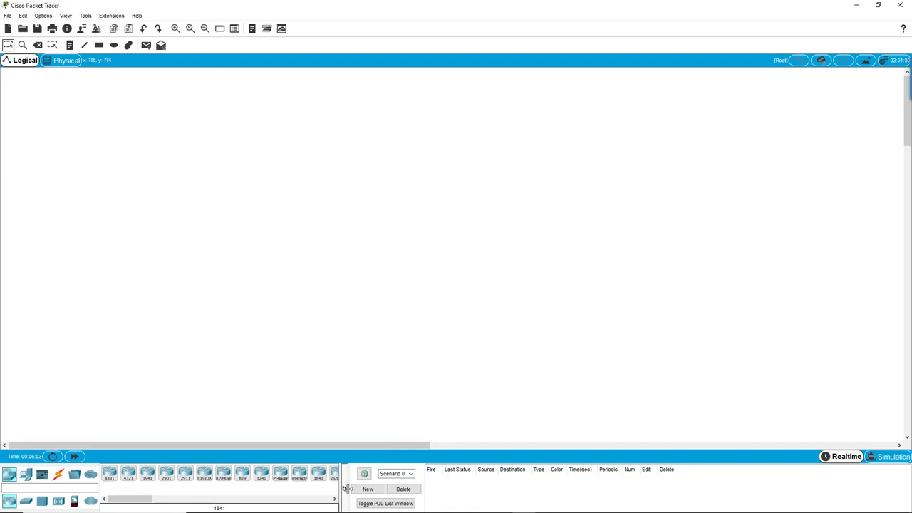
Place two new 1841 routers and rename the left one Pikachu.
drag(321, 480, 293, 206)
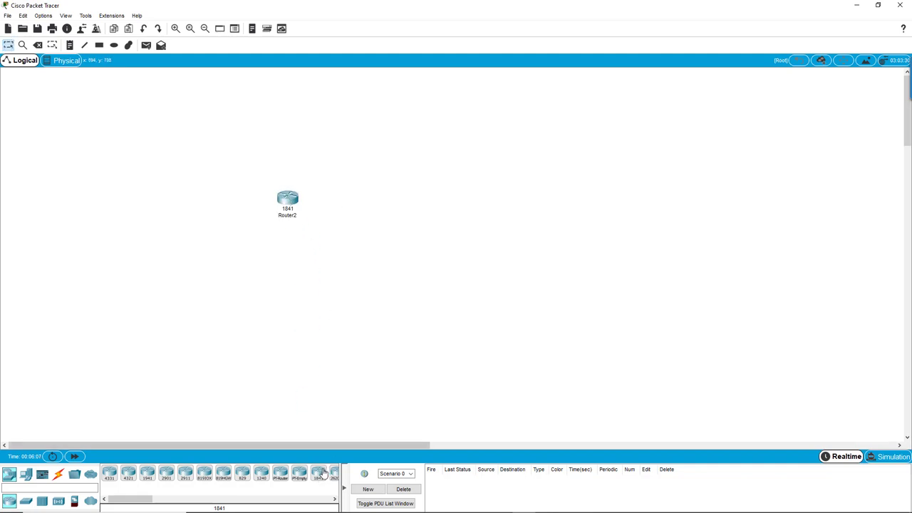
drag(318, 474, 525, 201)
click(293, 215)
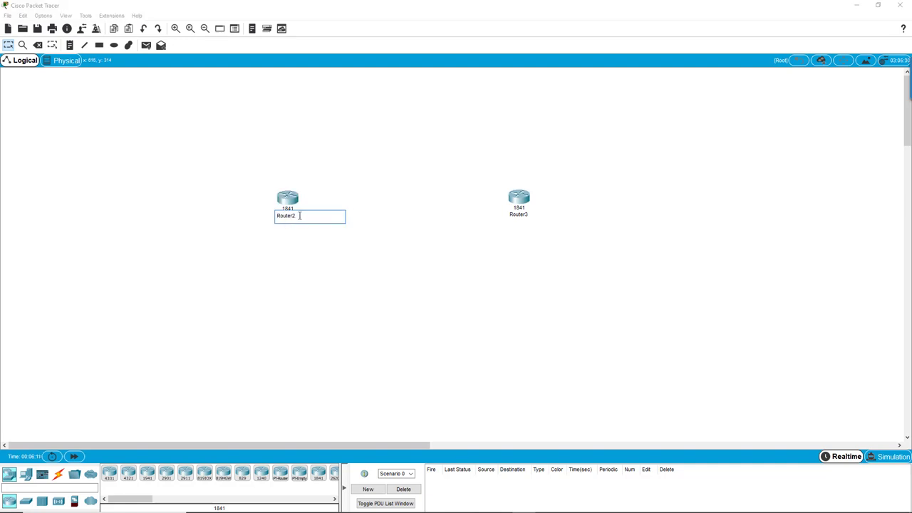
drag(297, 217, 265, 218)
text(Pikachu)
key(Return)
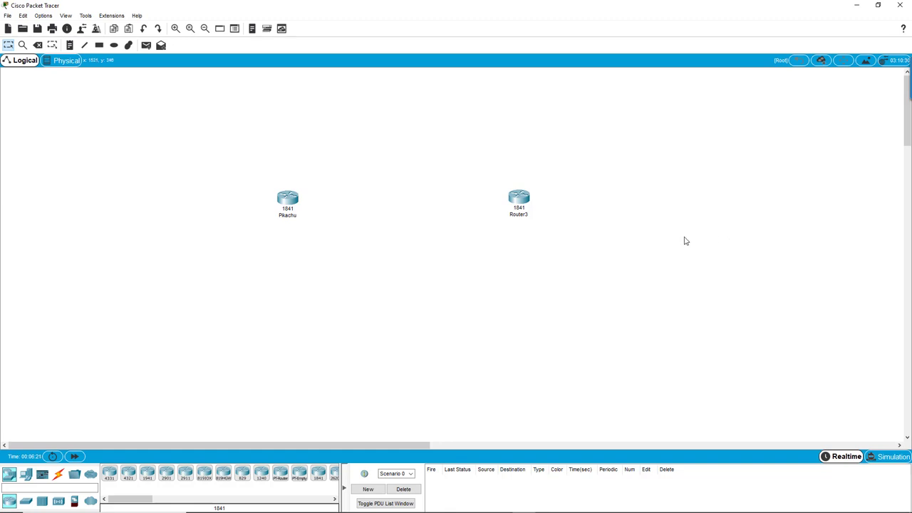
Rename the right router from Router3 to Yellow.
click(527, 201)
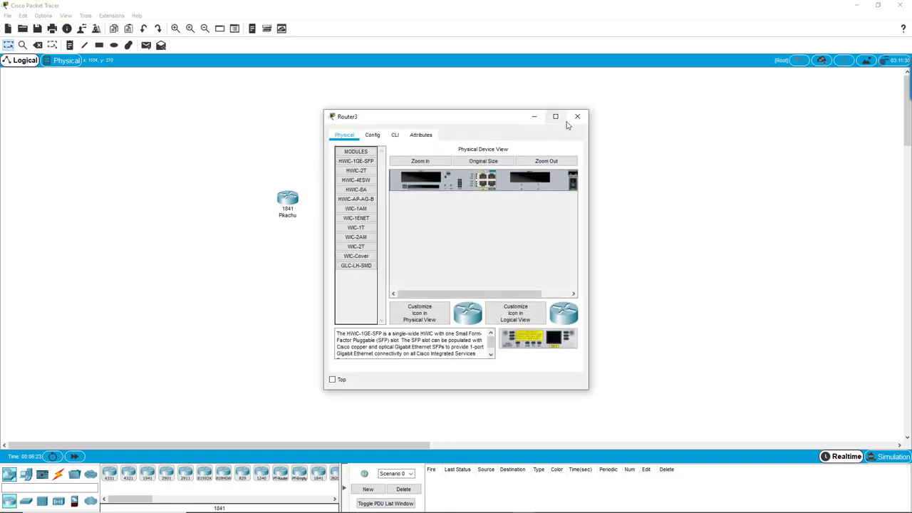
click(578, 116)
click(522, 214)
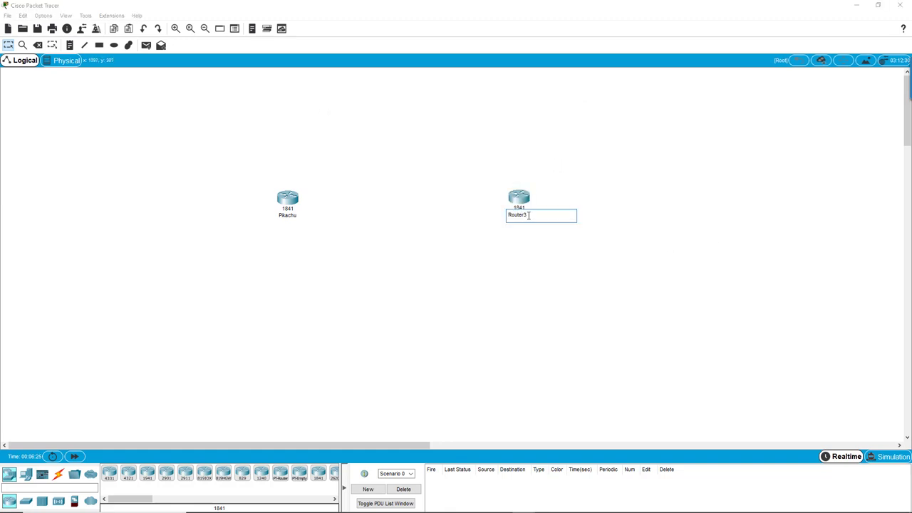
double_click(528, 215)
text(Yellow)
key(Return)
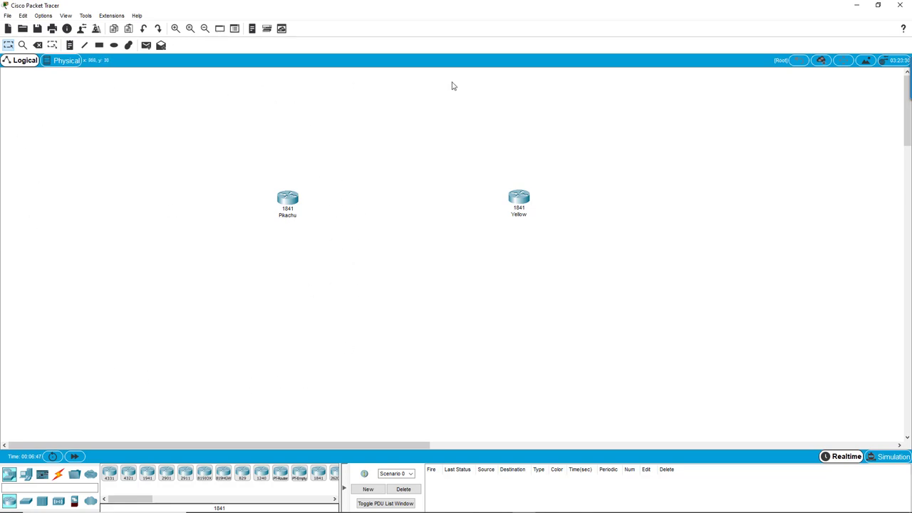
Open Pikachu's Physical view, widen the window and zoom in on the back panel.
double_click(287, 200)
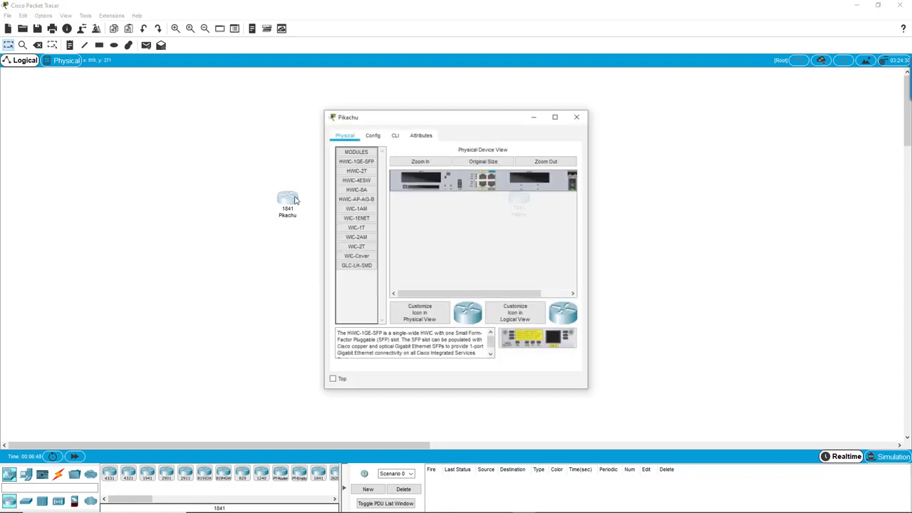
click(555, 117)
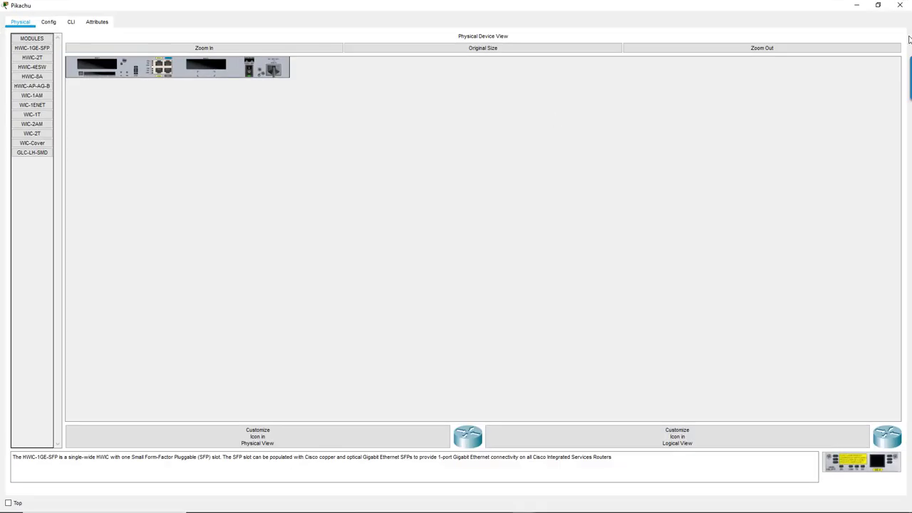
click(878, 5)
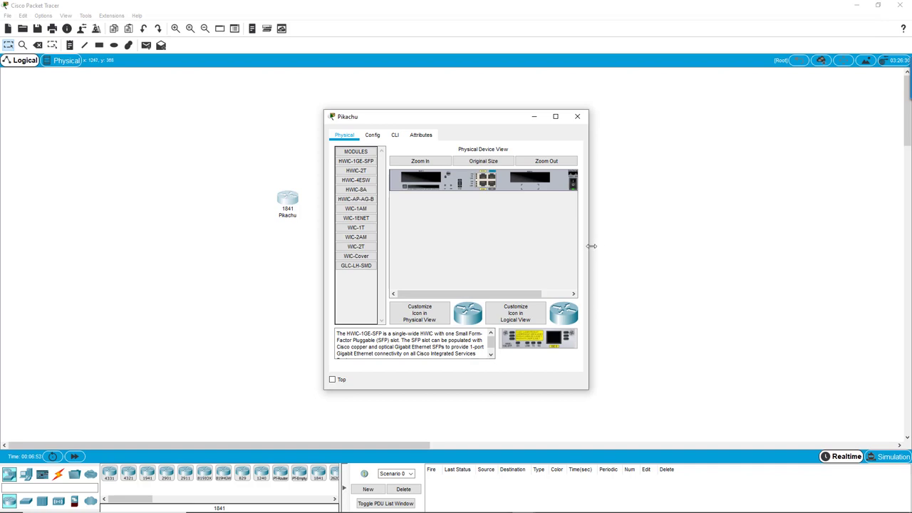
drag(592, 246, 842, 245)
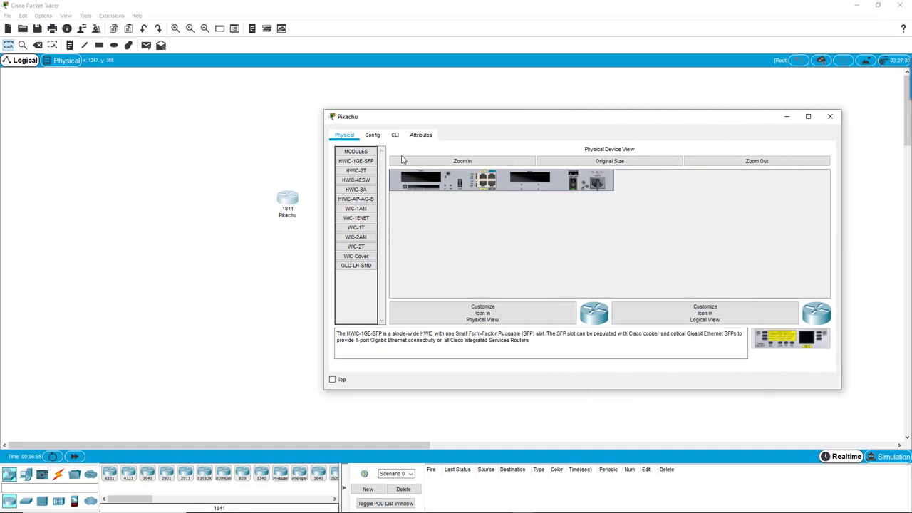
click(464, 162)
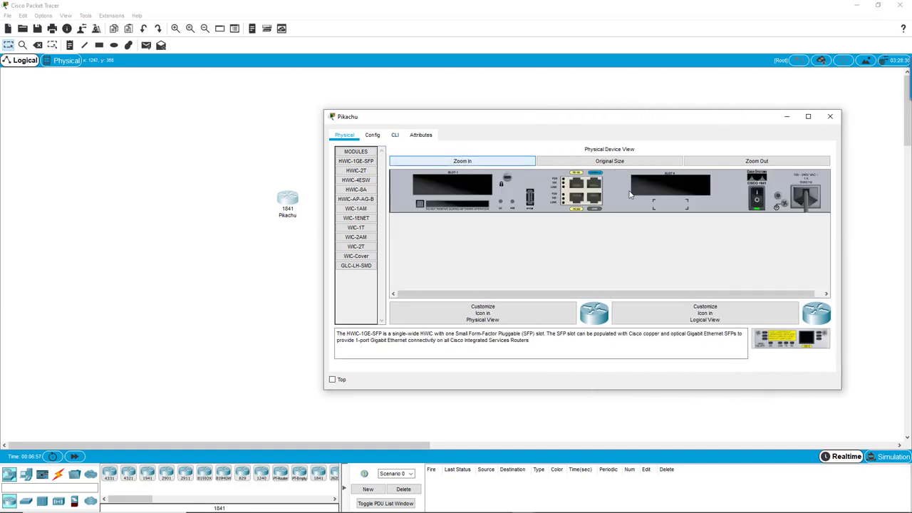
drag(841, 228, 864, 229)
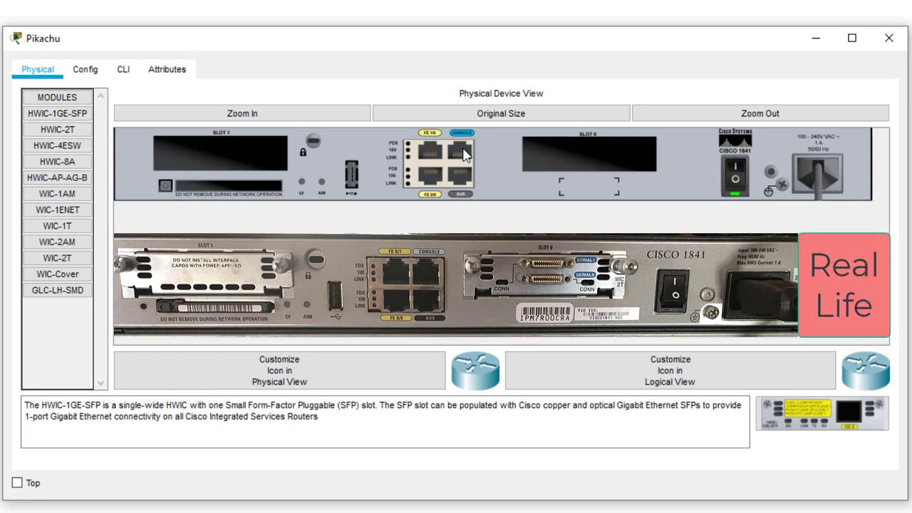
With power off, install HWIC-2T in Slot 0 and WIC-Cover in Slot 1, then power on.
click(738, 194)
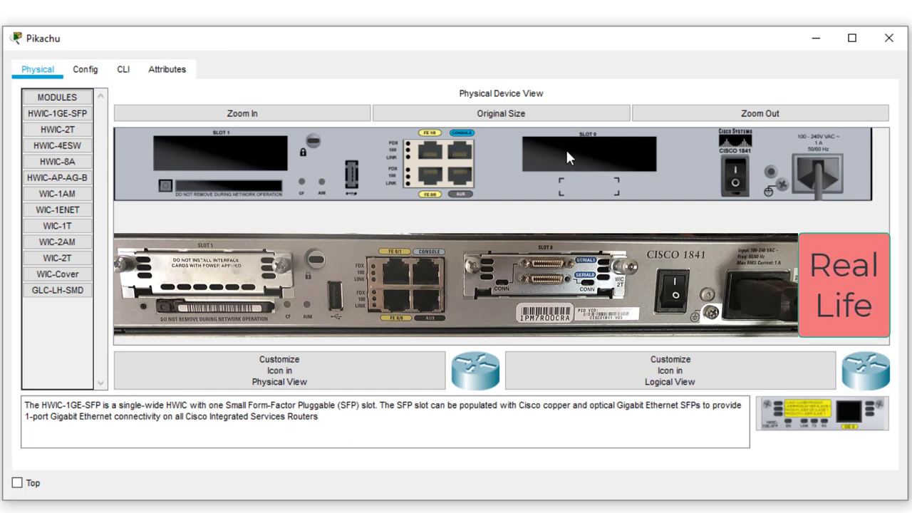
click(59, 131)
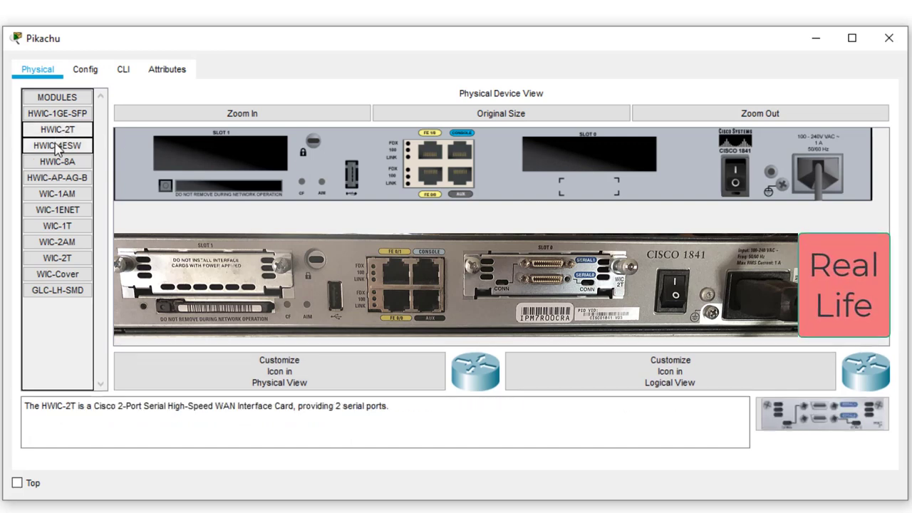
drag(62, 134, 590, 164)
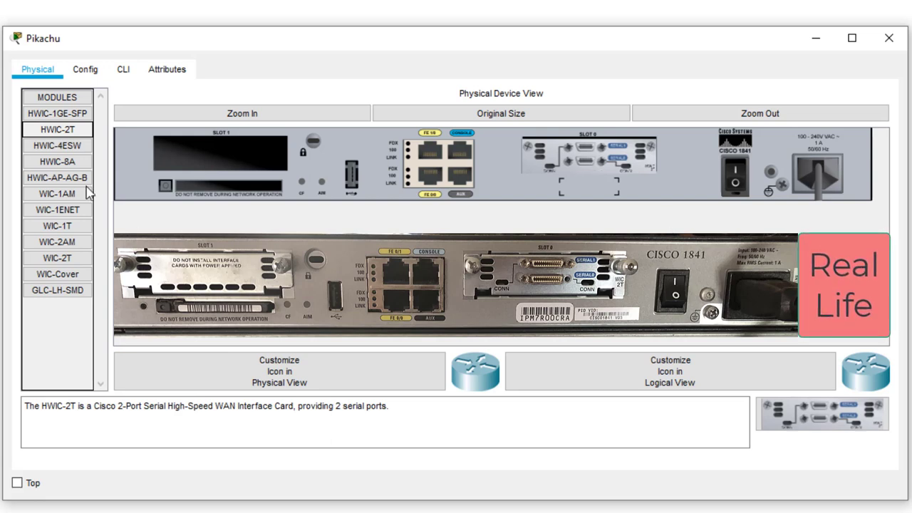
click(77, 274)
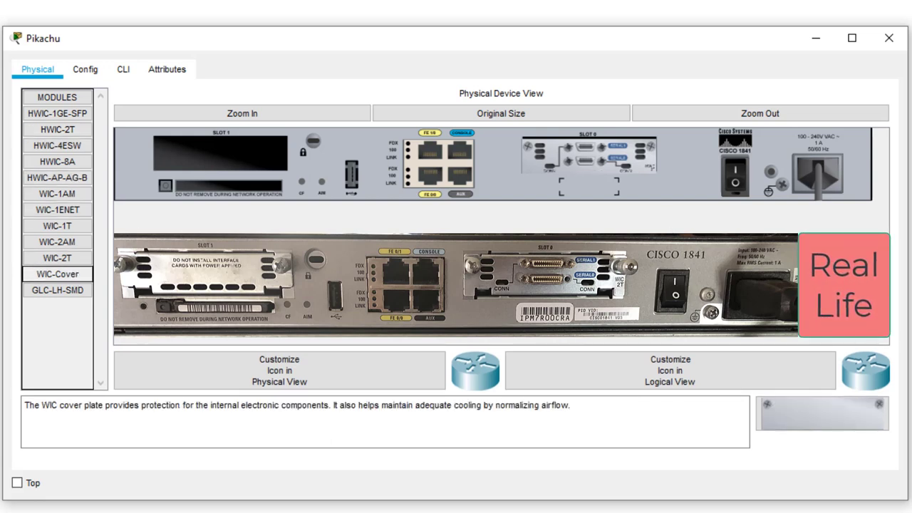
drag(78, 281, 221, 165)
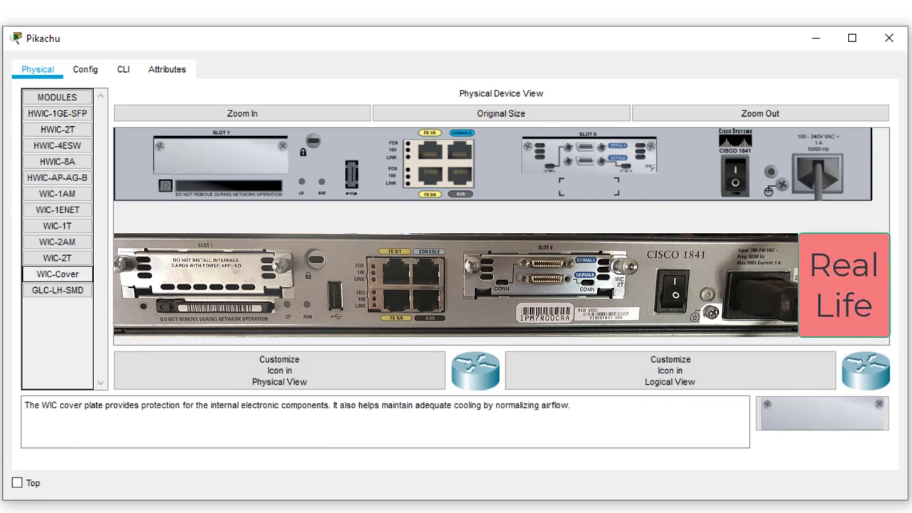
click(735, 174)
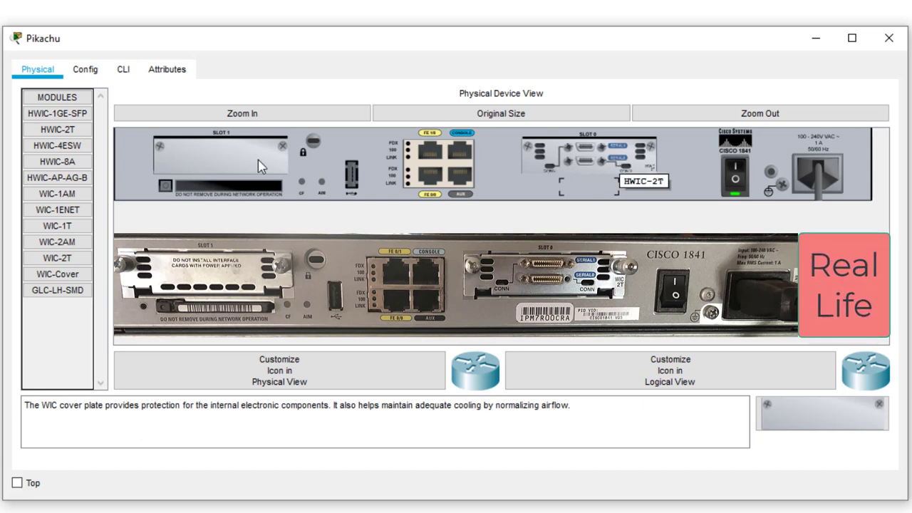
Power off Pikachu, pull the cover plate out of Slot 1, and review the WIC-2T and other module descriptions.
click(734, 178)
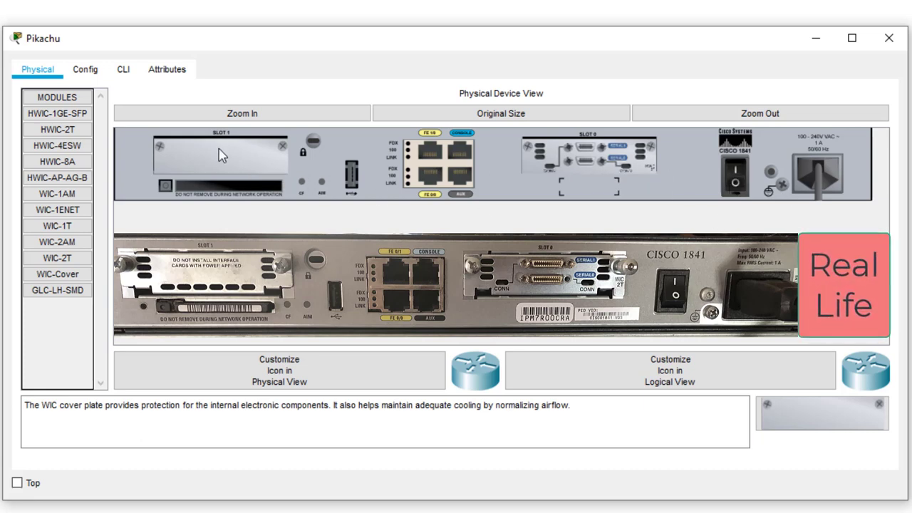
drag(218, 151, 98, 331)
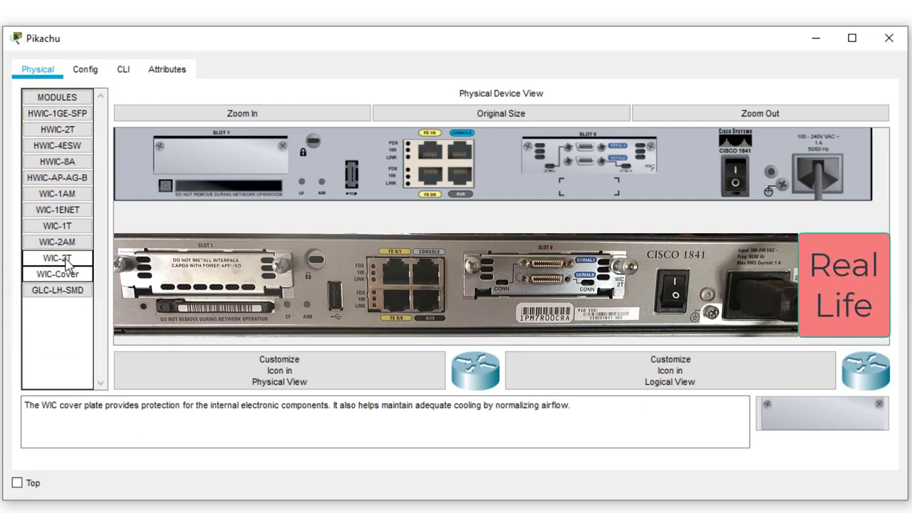
drag(221, 151, 67, 326)
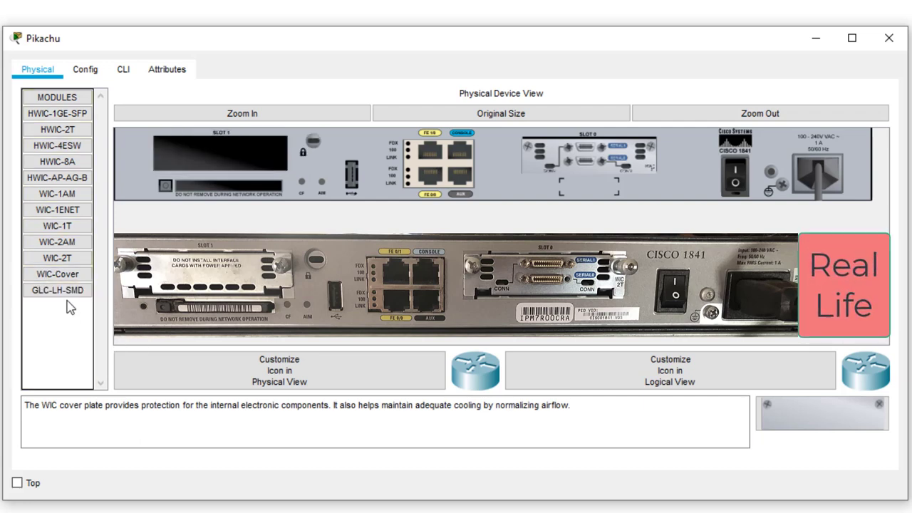
click(60, 259)
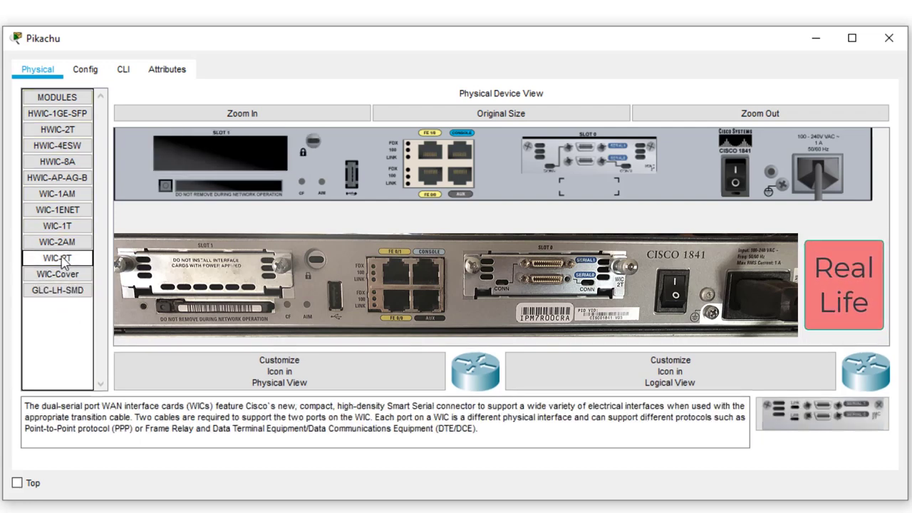
click(62, 195)
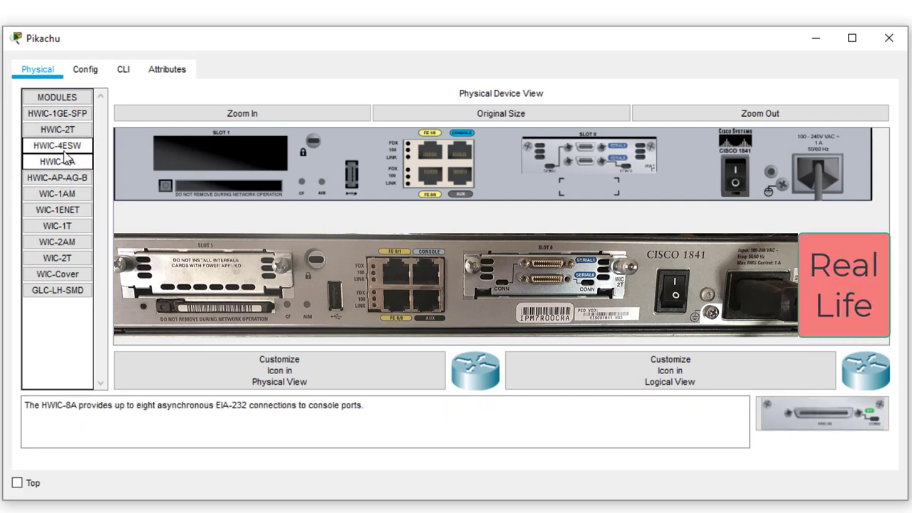
Fit the HWIC-4ESW four-port switch module into Pikachu's empty Slot 1.
drag(75, 147, 218, 158)
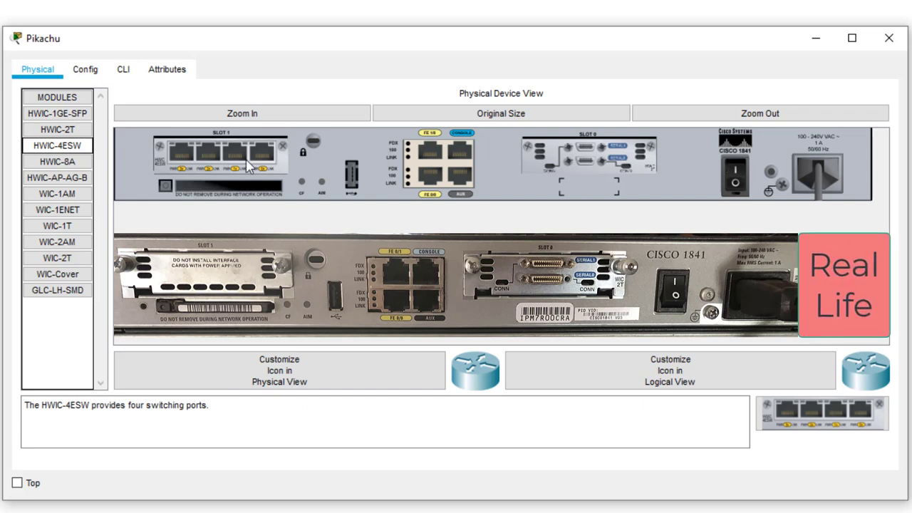
mouse_move(247, 161)
mouse_down()
mouse_move(126, 358)
mouse_move(235, 229)
mouse_move(234, 164)
mouse_up()
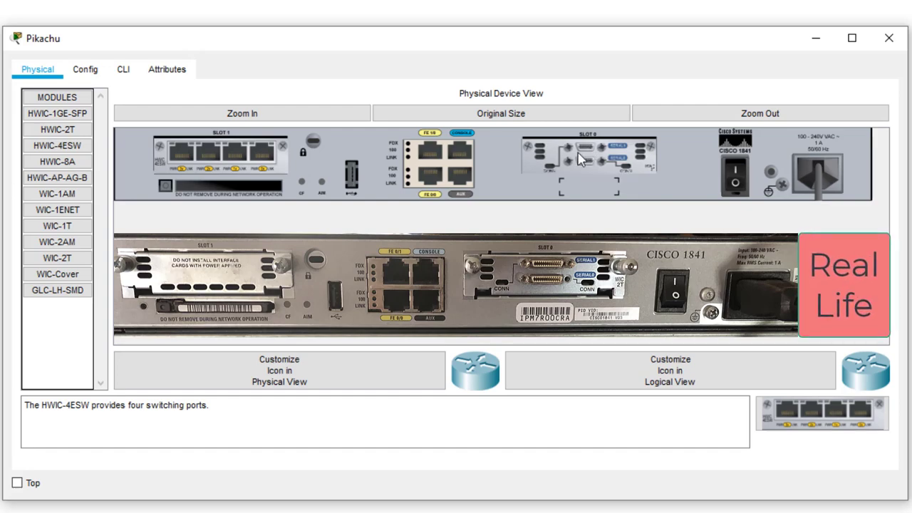
Dismiss the 'Device must be powered on' CLI error and minimize Pikachu's window to the workspace.
click(121, 71)
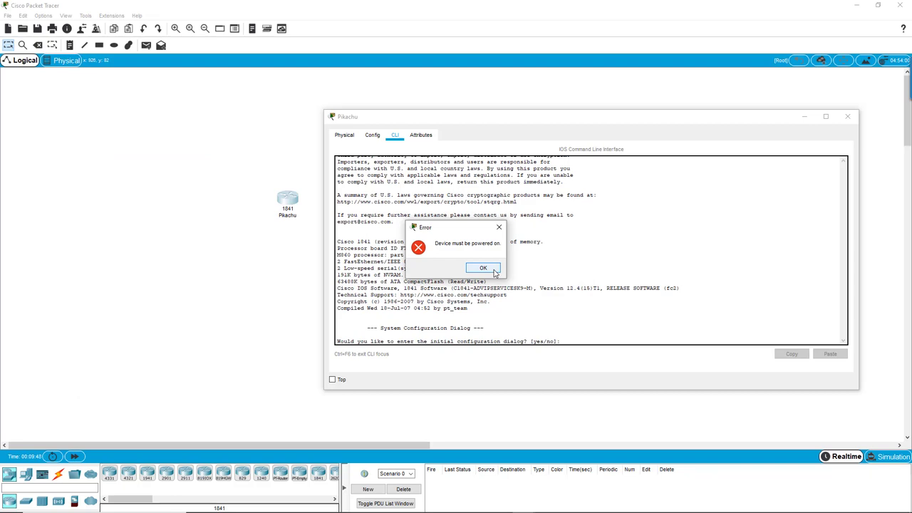
click(493, 271)
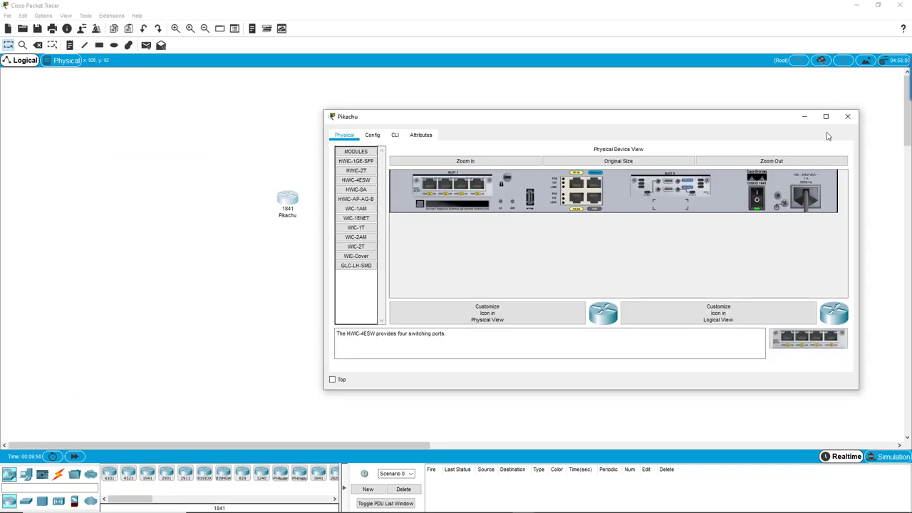
click(805, 116)
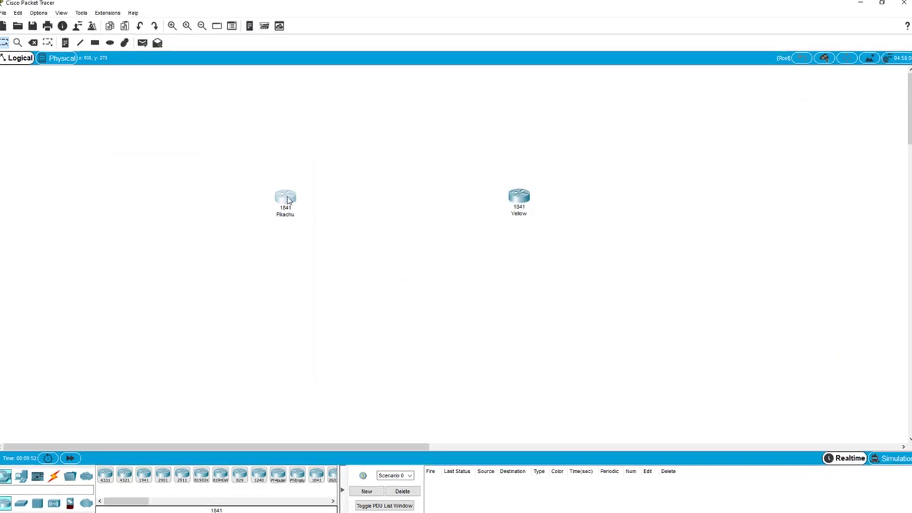
mouse_move(289, 199)
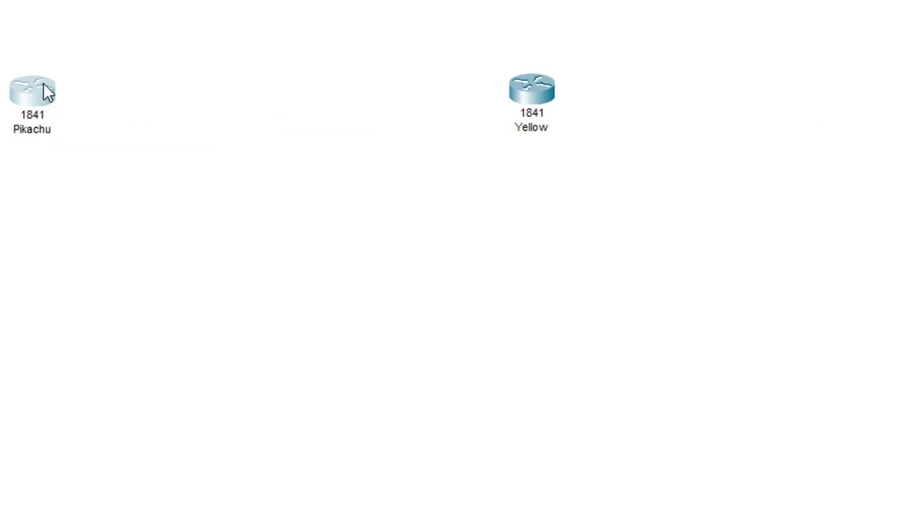
mouse_move(45, 91)
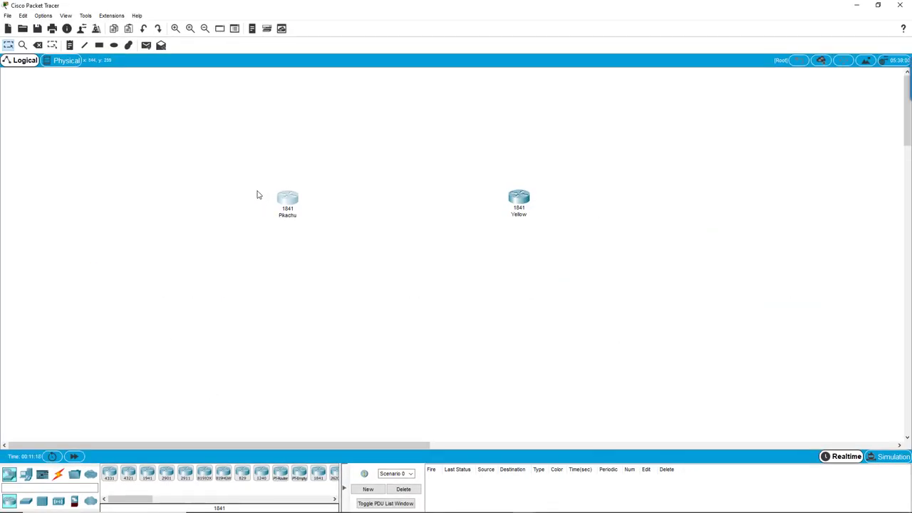
Open the Pikachu router's device window from the Logical workspace.
click(293, 200)
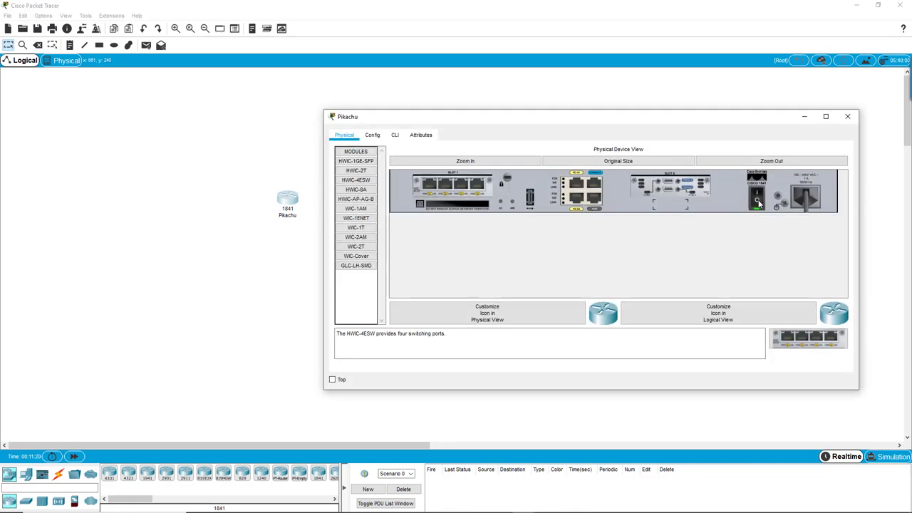
Swap Pikachu's HWIC-4ESW back for a WIC cover, power it on, and view the CLI boot output.
drag(462, 191, 380, 294)
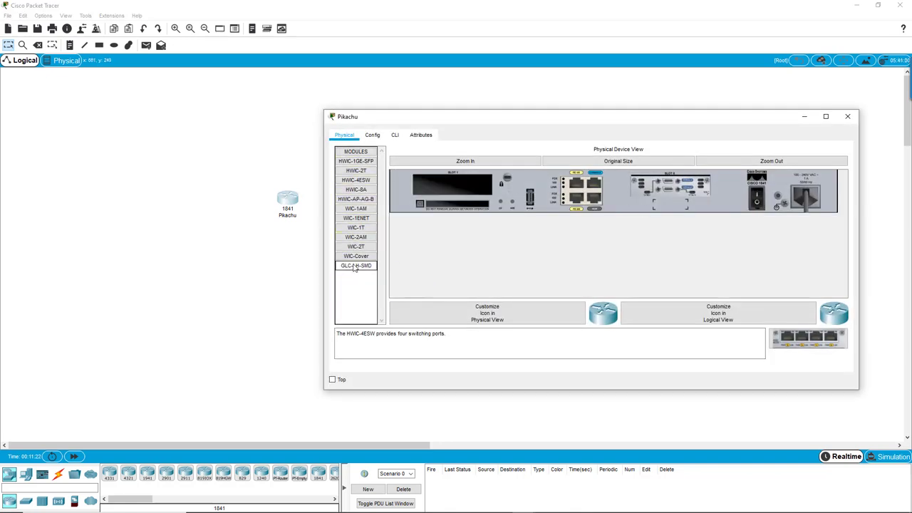
drag(356, 256, 451, 189)
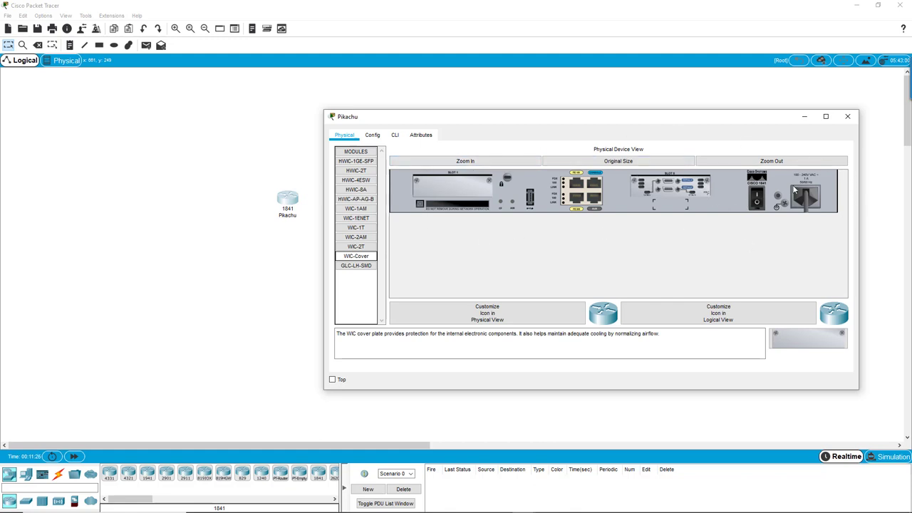
click(758, 202)
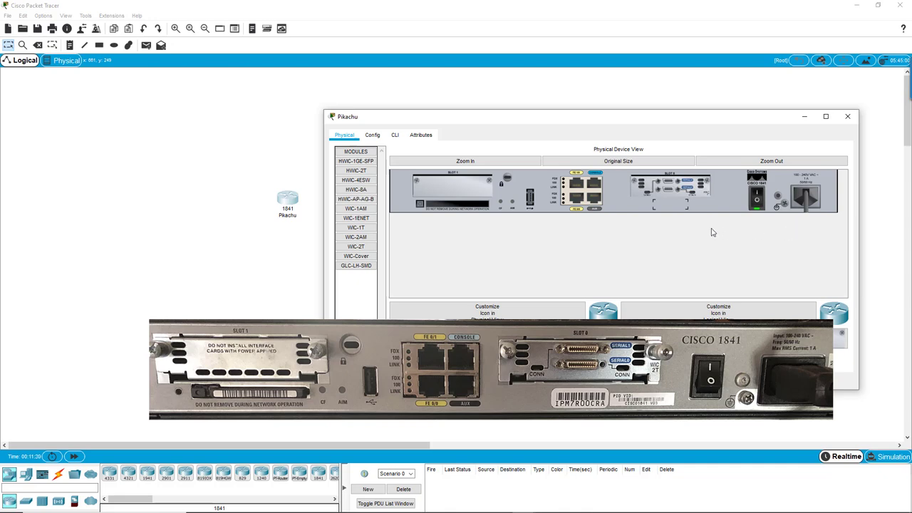
click(395, 136)
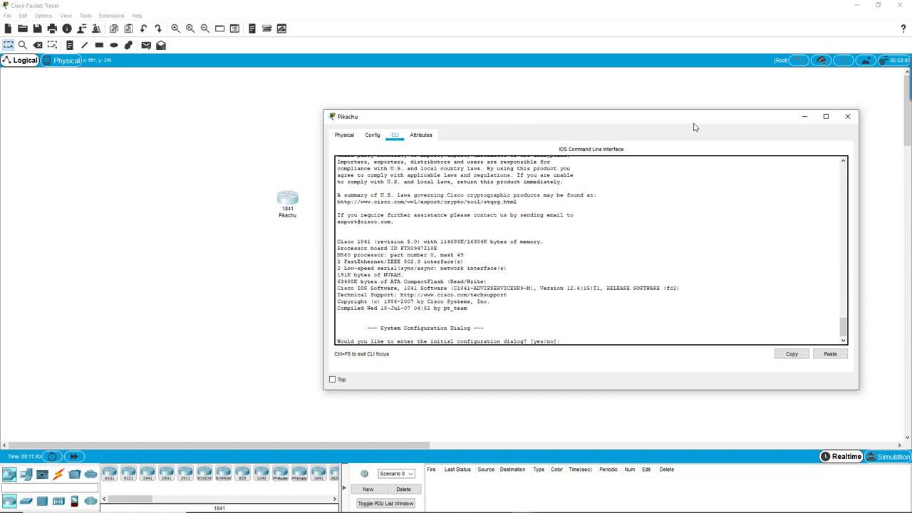
click(847, 116)
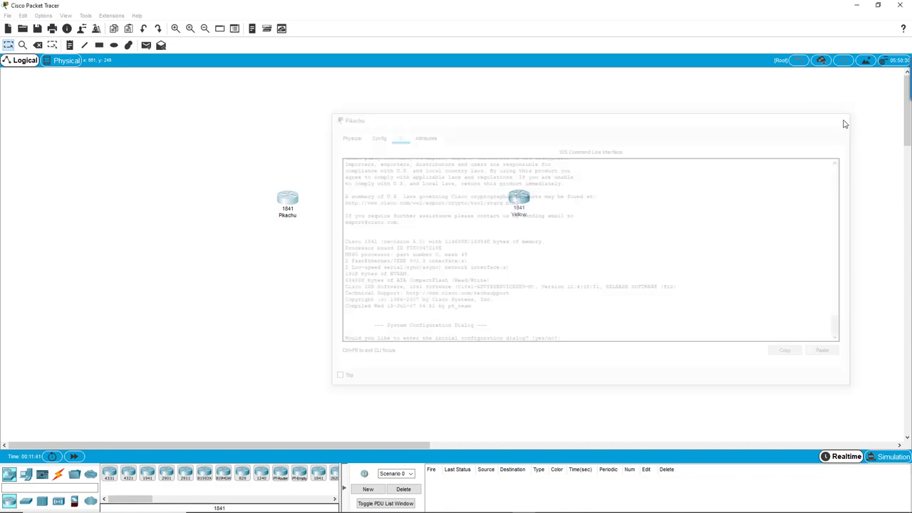
Install an HWIC-2T serial card and a WIC cover in the Yellow router's slots.
click(519, 199)
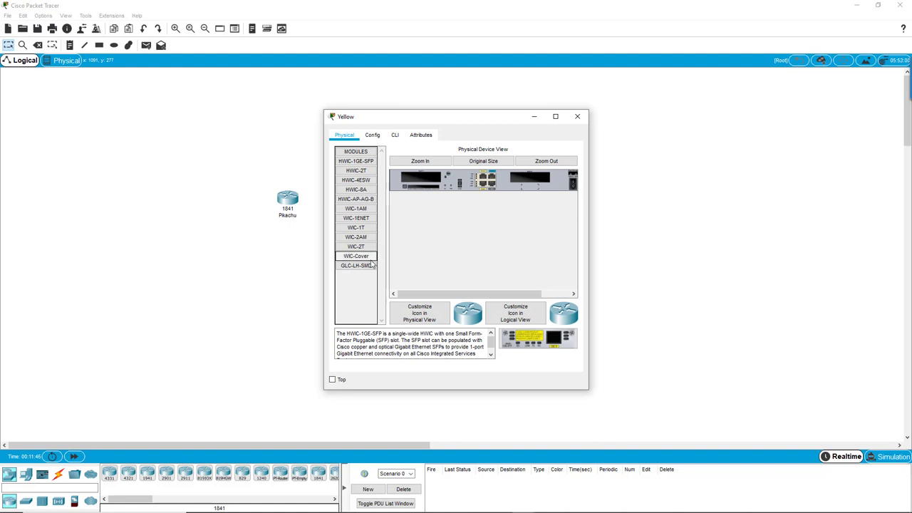
click(364, 172)
drag(363, 172, 539, 181)
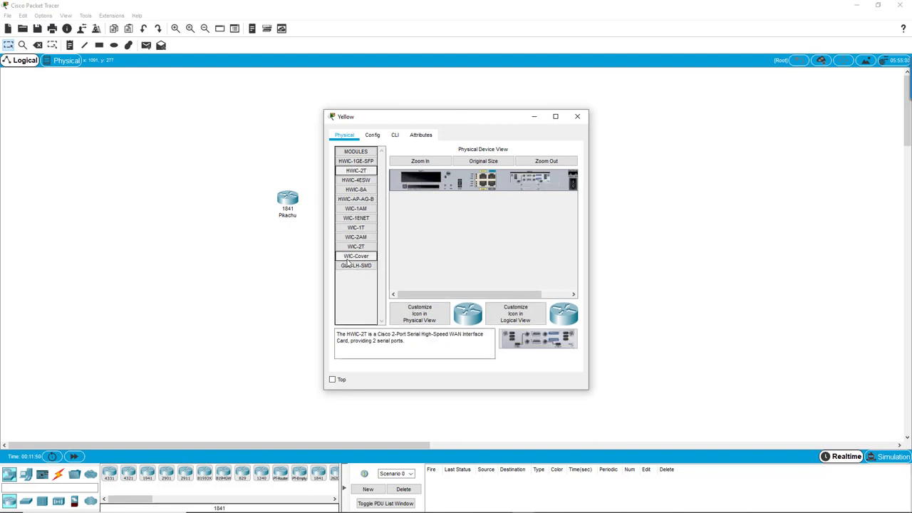
click(356, 257)
drag(366, 263, 421, 181)
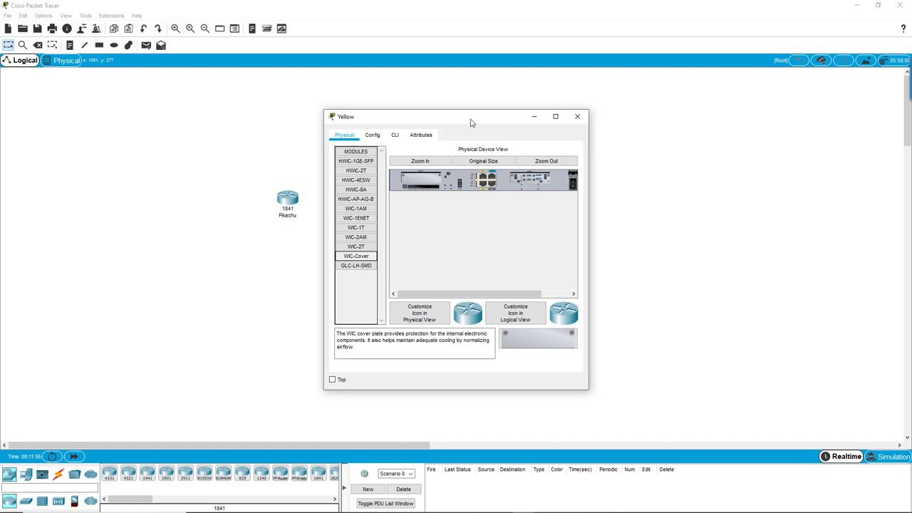
drag(472, 122, 717, 138)
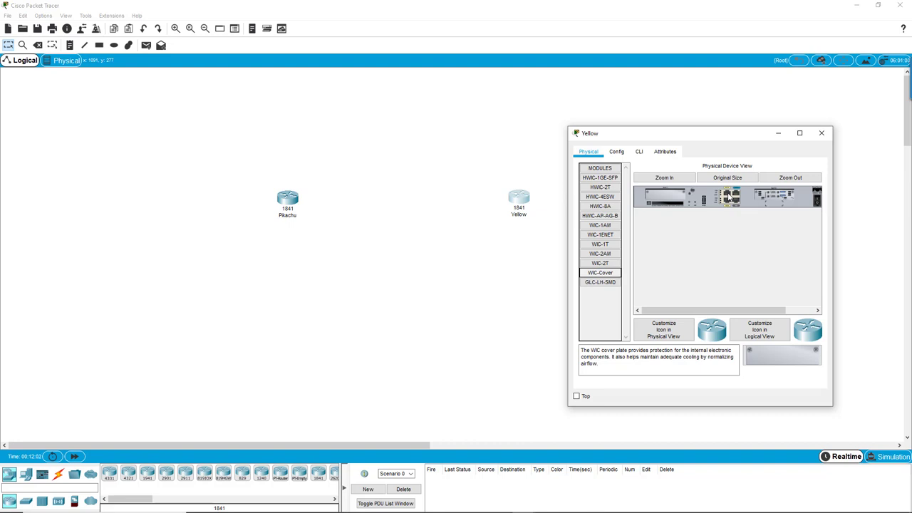
Reopen Pikachu's window on the Physical tab and place it on the left.
click(282, 207)
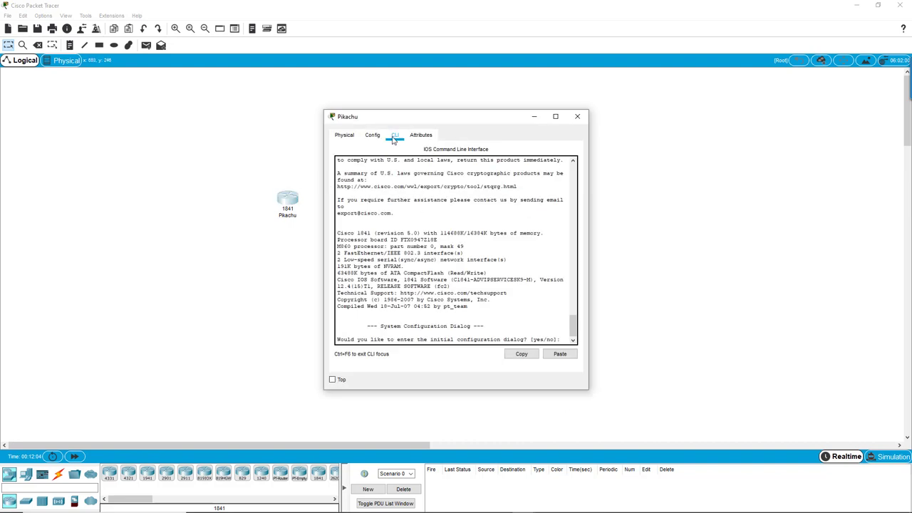
click(344, 135)
drag(464, 122, 300, 131)
mouse_move(406, 508)
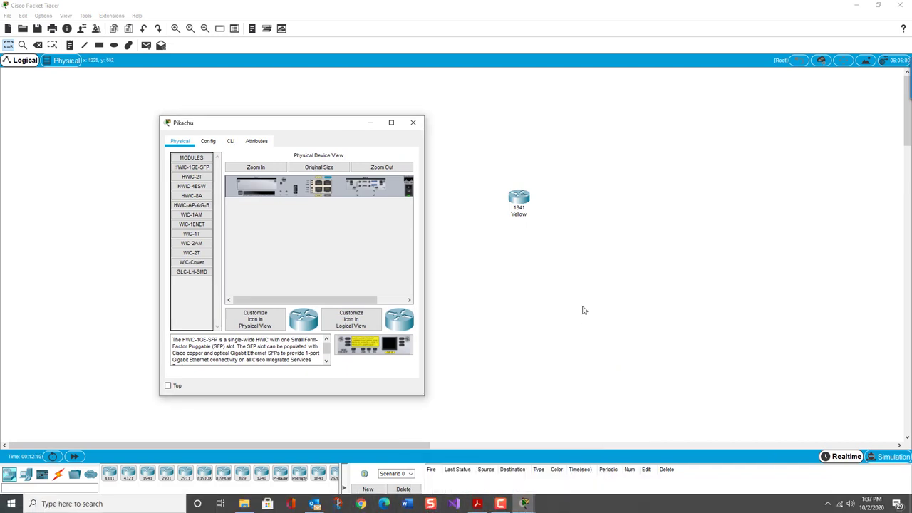
Bring Yellow's window forward and show the Connections cable types.
click(548, 456)
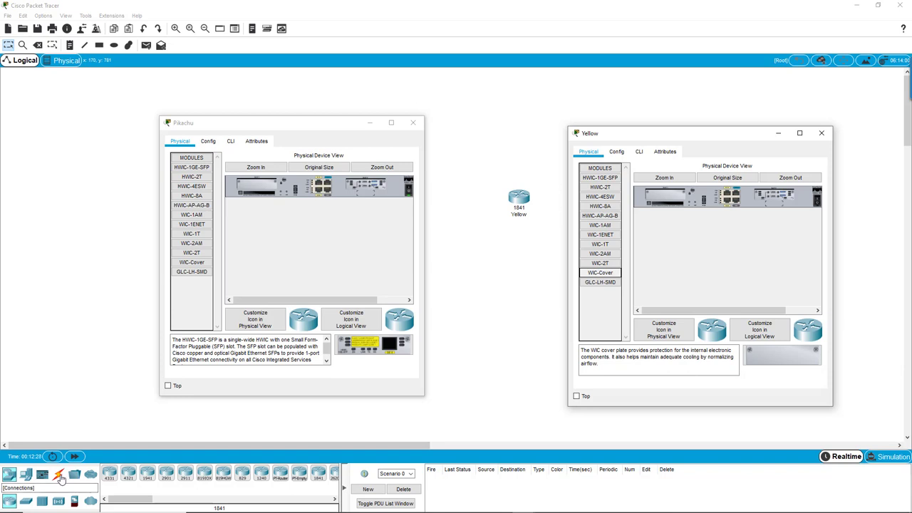
click(59, 475)
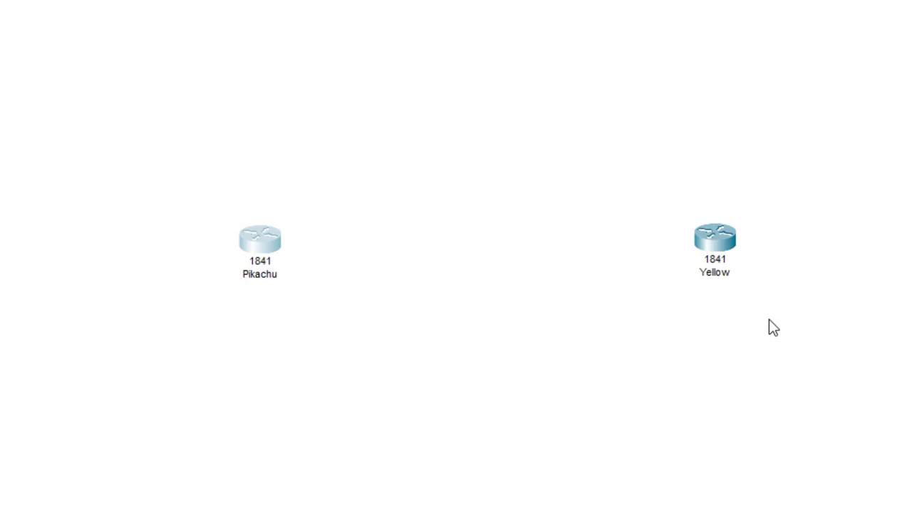
Close Yellow's window and add a note 'Sample Network' / '10.10.10.1 /30' above the routers.
click(720, 251)
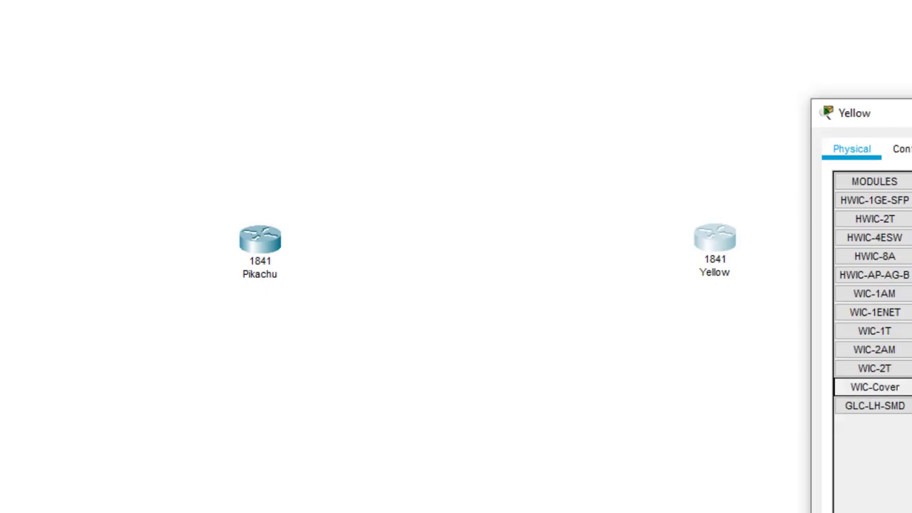
key(alt+F4)
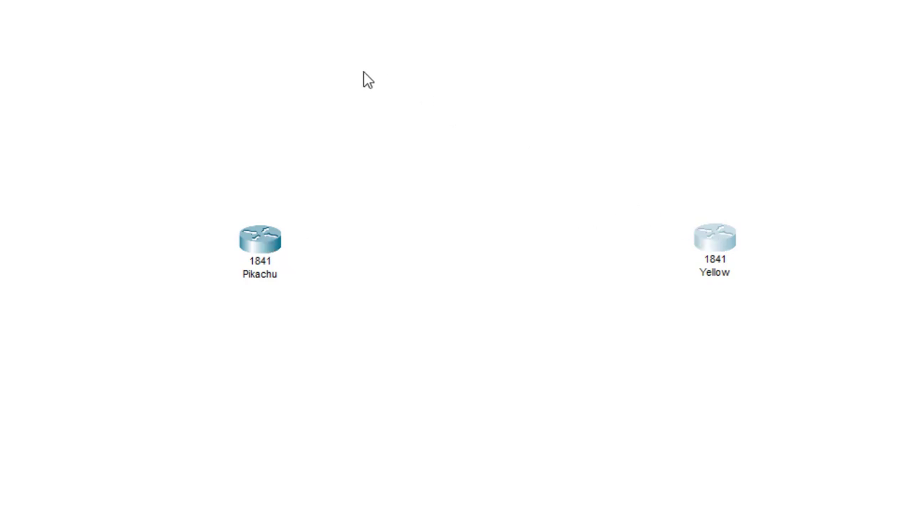
mouse_move(726, 230)
click(353, 103)
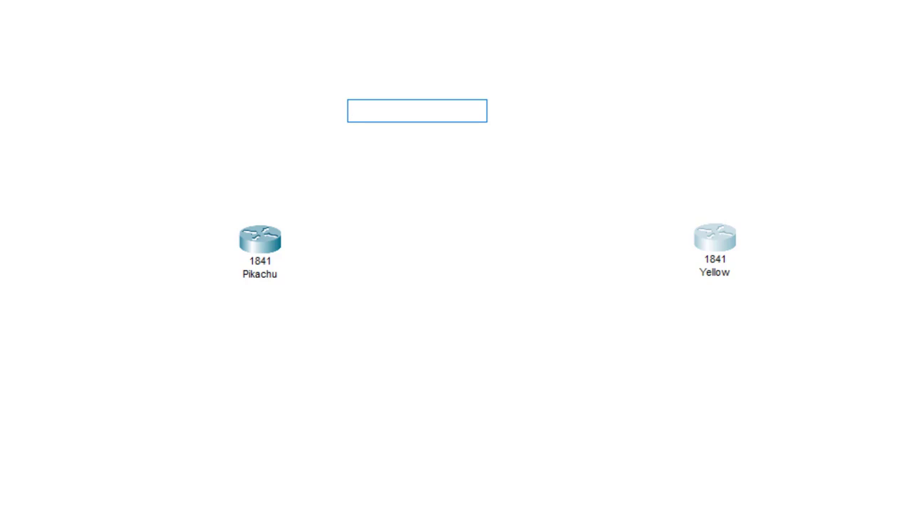
text(Sam)
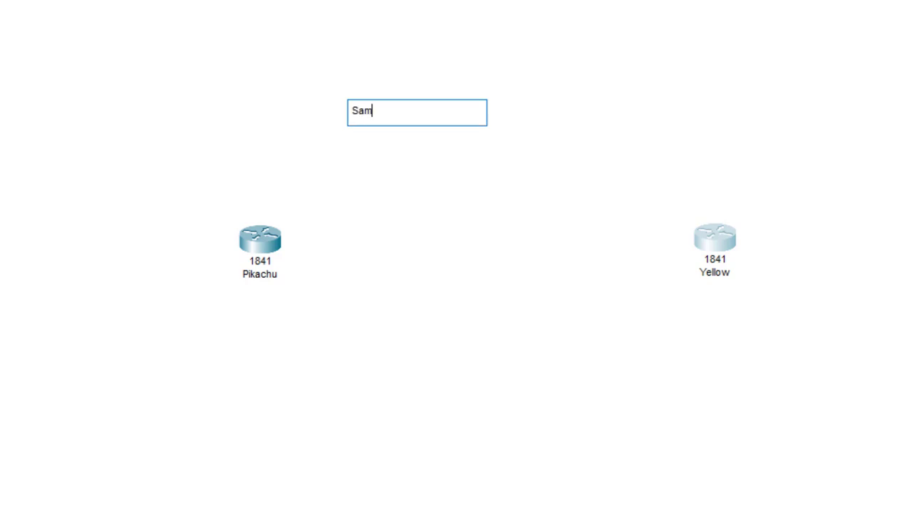
text(ple Network)
key(Return)
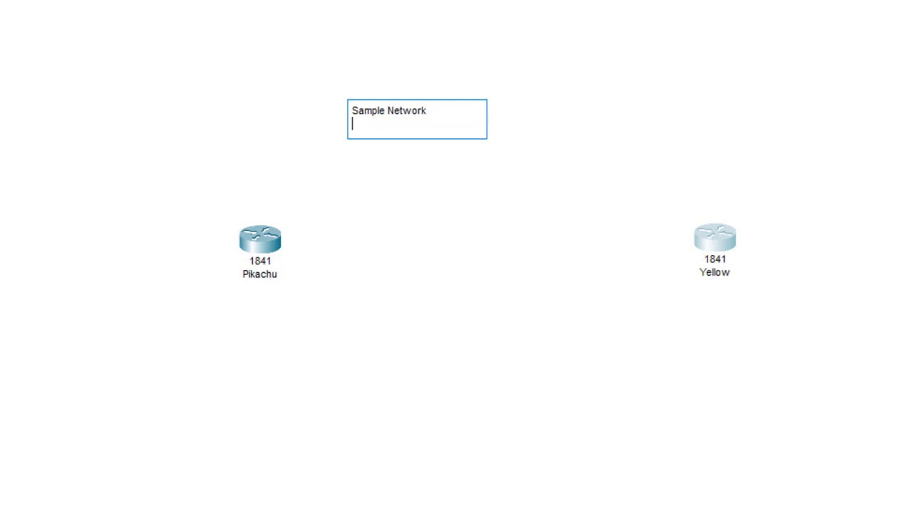
text(10.10.10.1 /30)
Correct the note's address to 10.10.10.0 /30 and finish editing it.
double_click(399, 124)
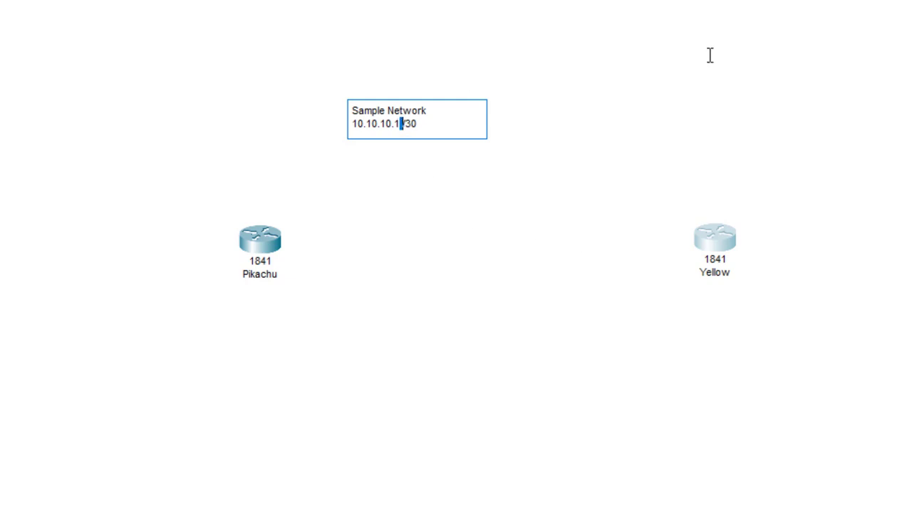
key(Left)
key(BackSpace)
text(0)
click(467, 124)
key(Return)
key(BackSpace)
click(713, 89)
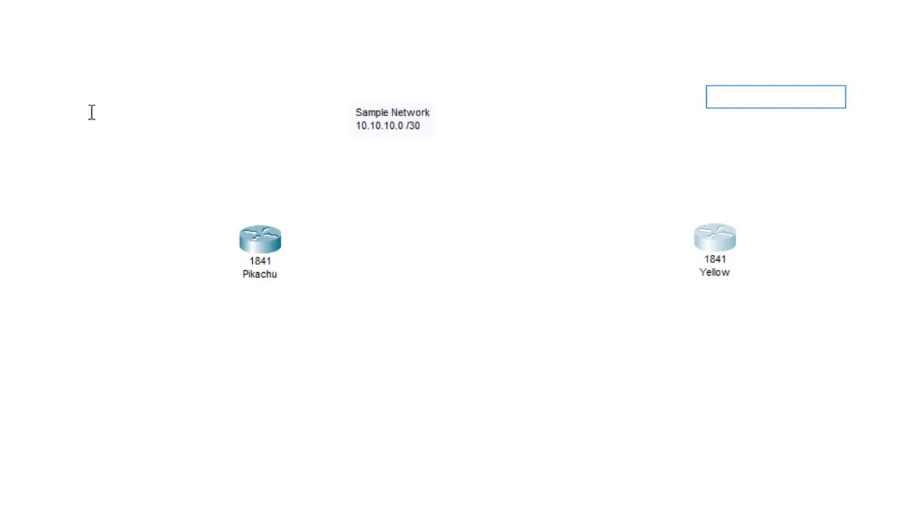
Check both routers' ports, then add a note 'Se 0/0/0 10.10.10.1 /30' above Pikachu.
click(268, 178)
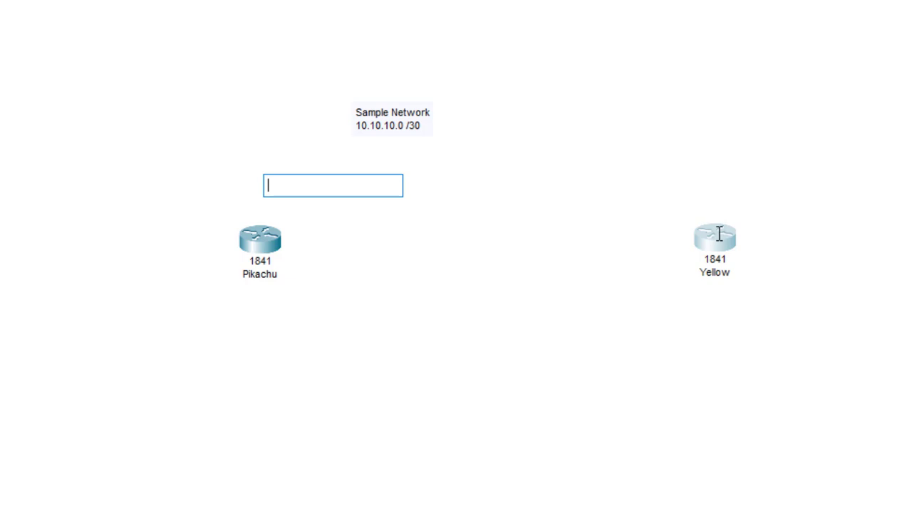
key(Escape)
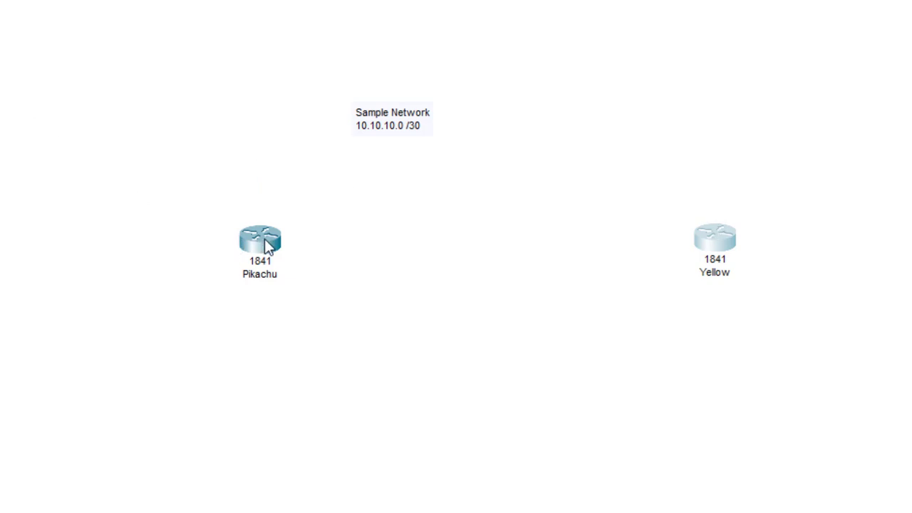
mouse_move(268, 244)
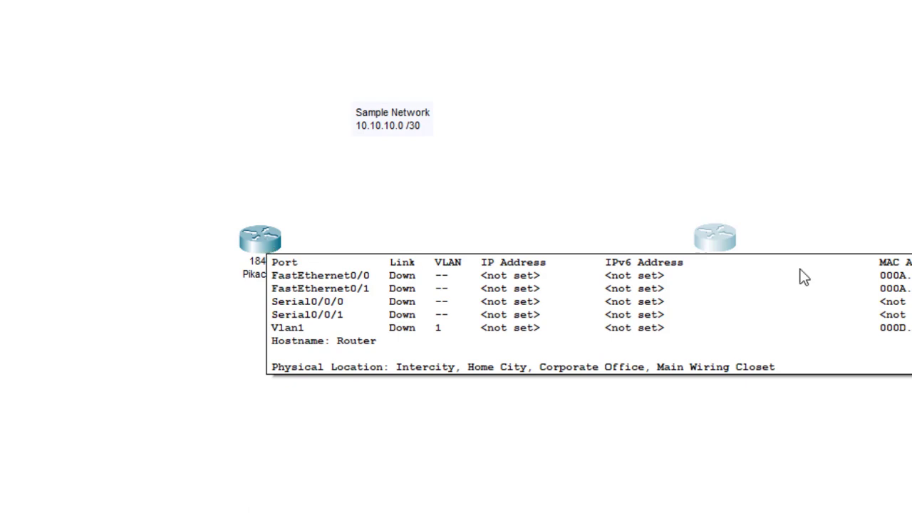
mouse_move(727, 244)
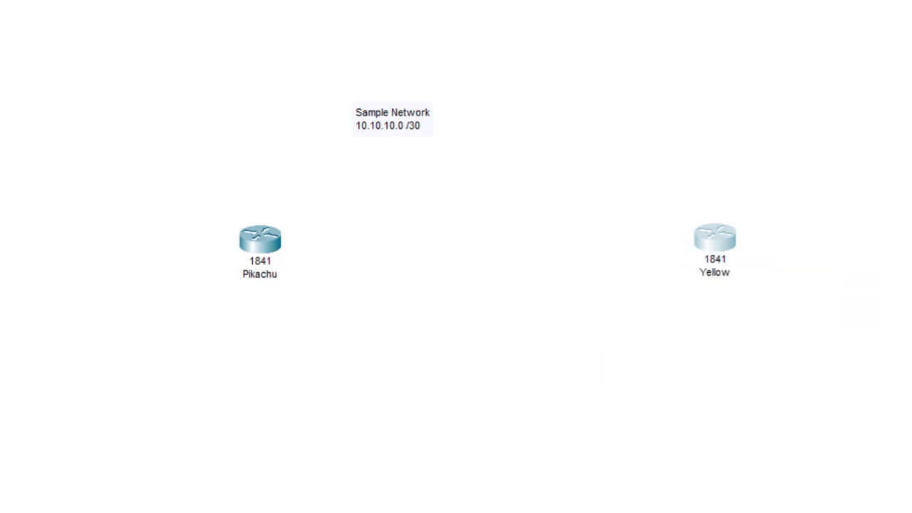
click(261, 169)
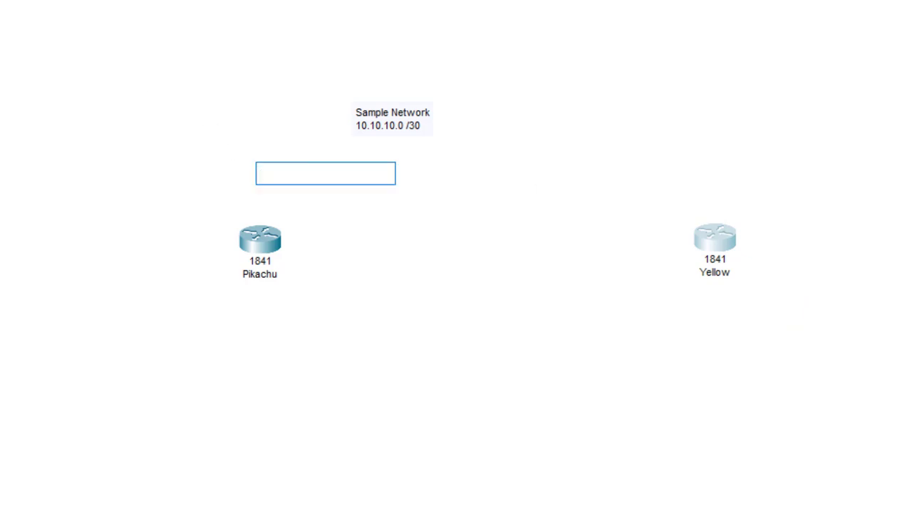
text(Se)
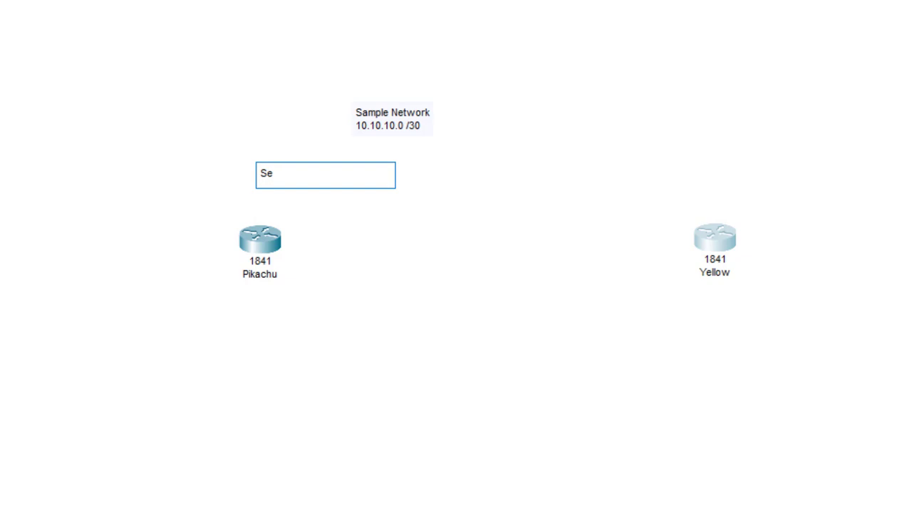
text( 0/0/0)
text(10.10.10.1)
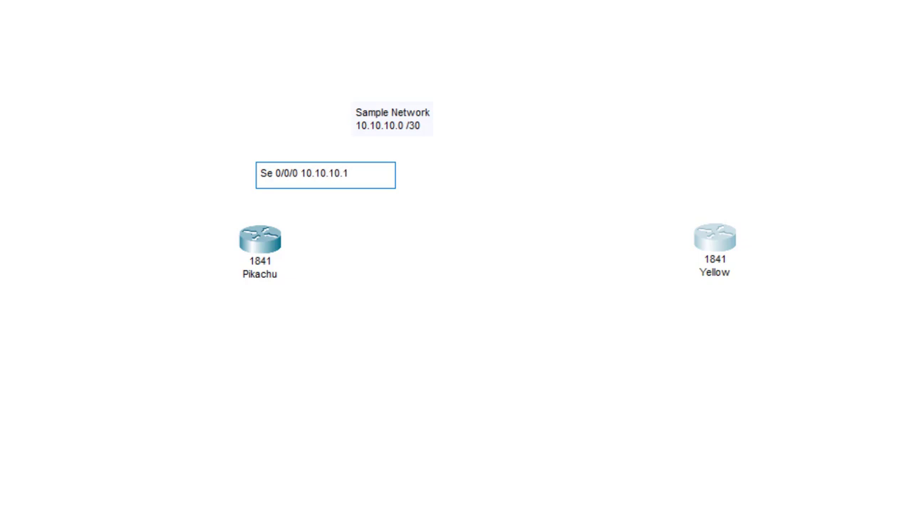
text( /30)
Add a note reading 'Se 0/0/0 10.10.10.2 /30' above the Yellow router.
click(667, 171)
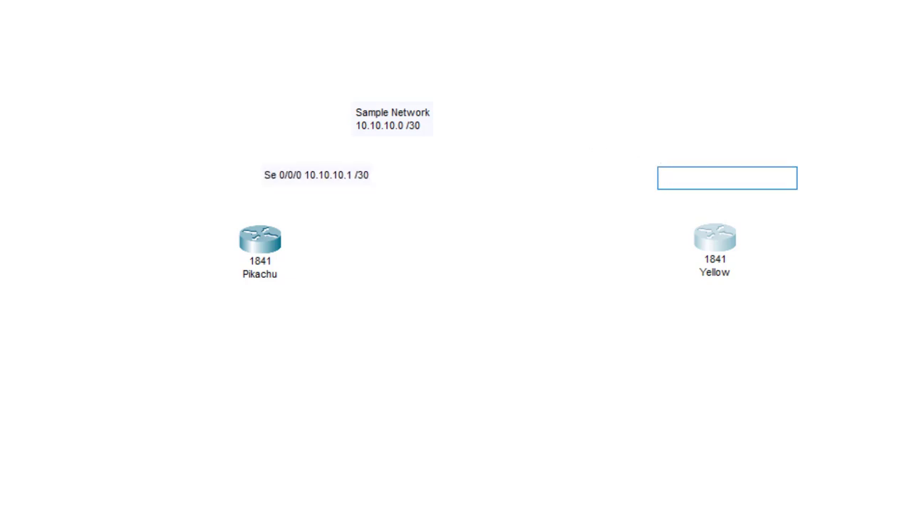
text(Se 0/0/0)
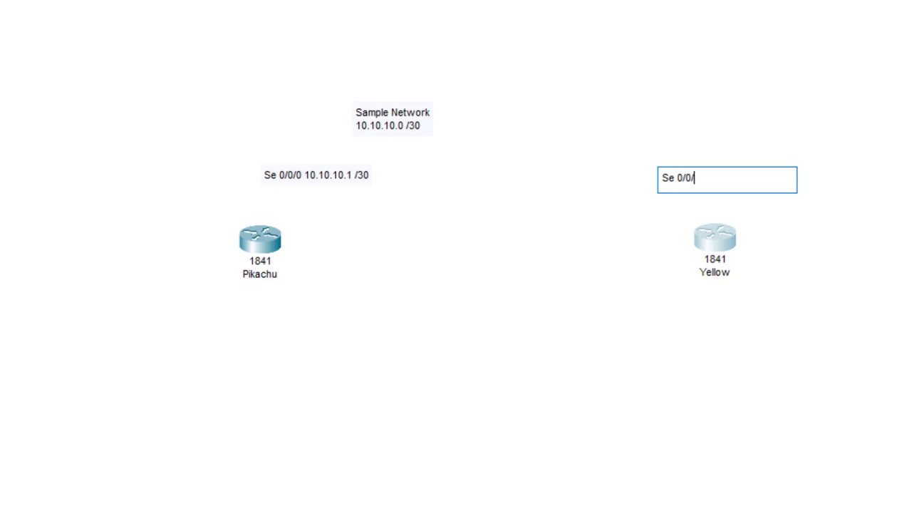
text( 10.10.10.2 /30)
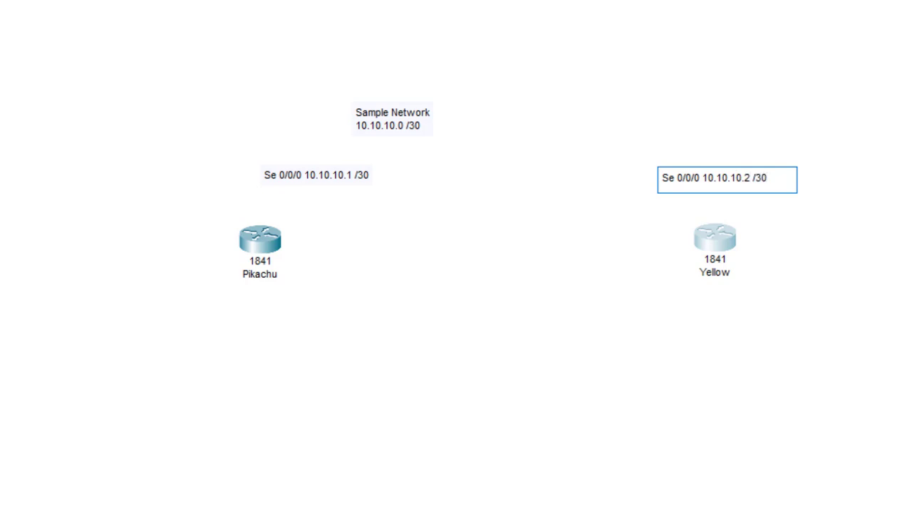
key(Escape)
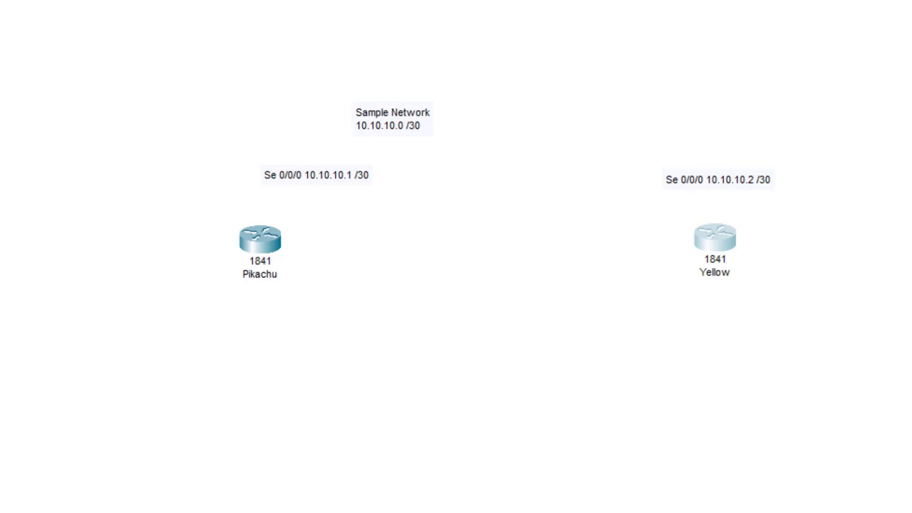
Drag Pikachu's and Yellow's interface notes down, just above their routers.
drag(299, 179, 319, 205)
drag(691, 185, 625, 208)
click(838, 247)
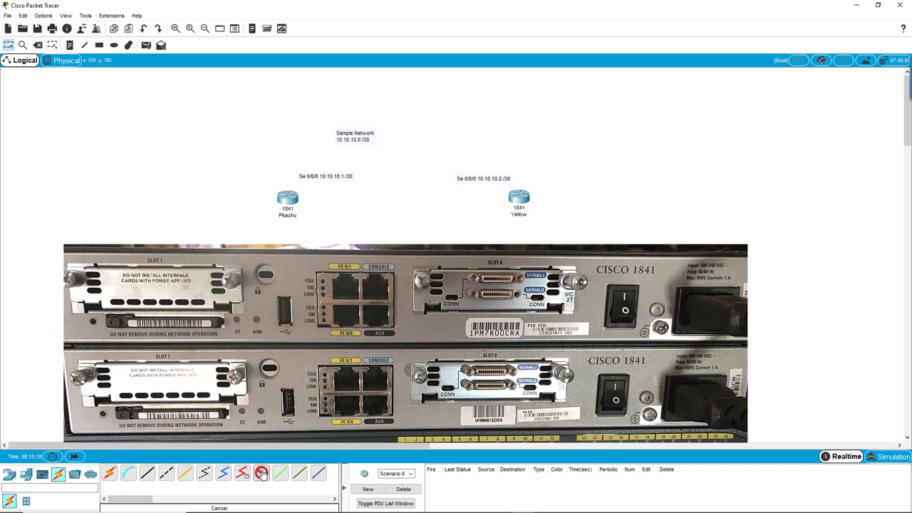
Connect Pikachu's Serial0/0/0 to Yellow's Serial0/0/0 with a Serial DTE cable.
click(289, 199)
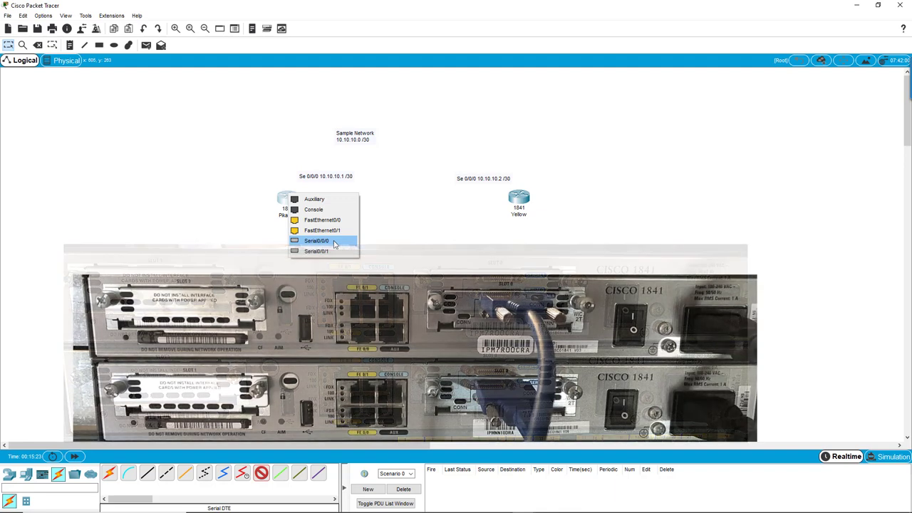
click(334, 245)
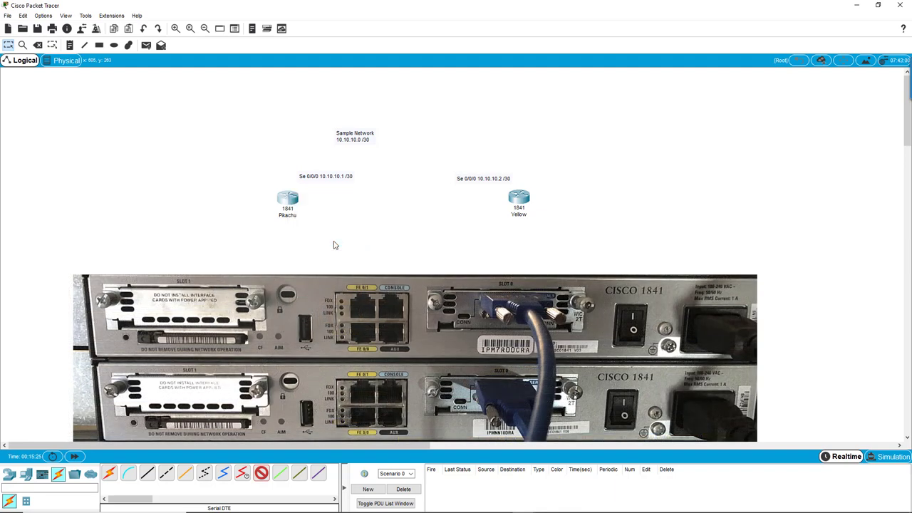
click(519, 198)
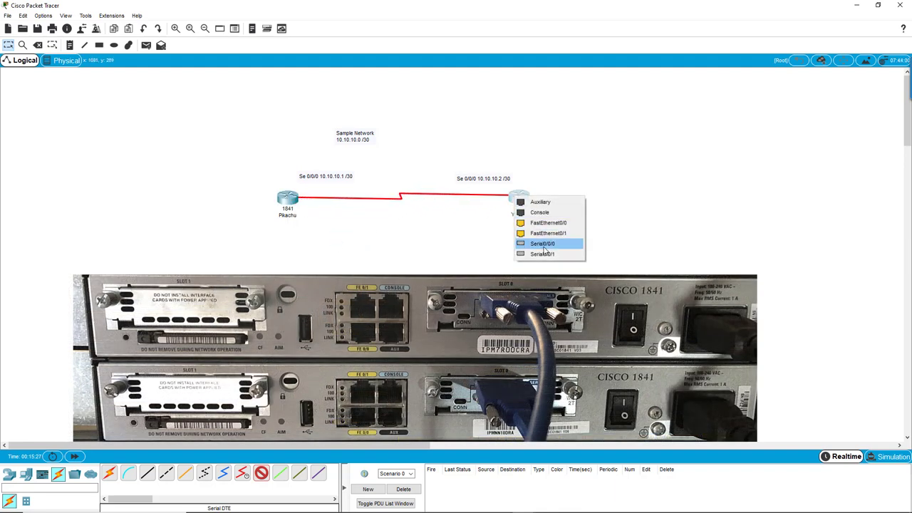
click(560, 248)
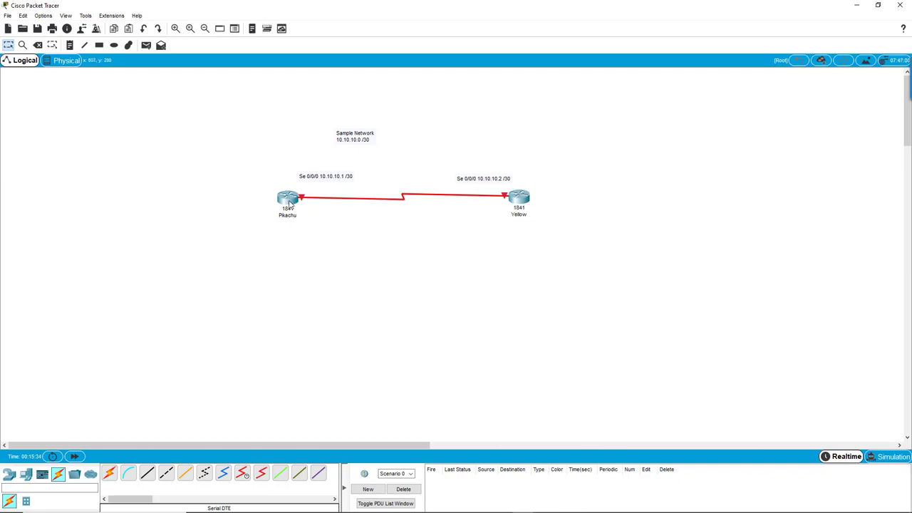
mouse_move(289, 206)
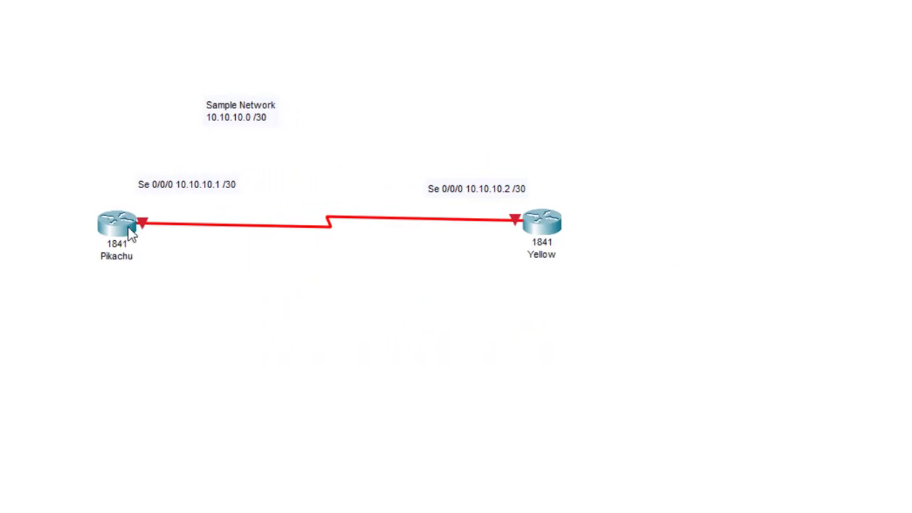
mouse_move(119, 228)
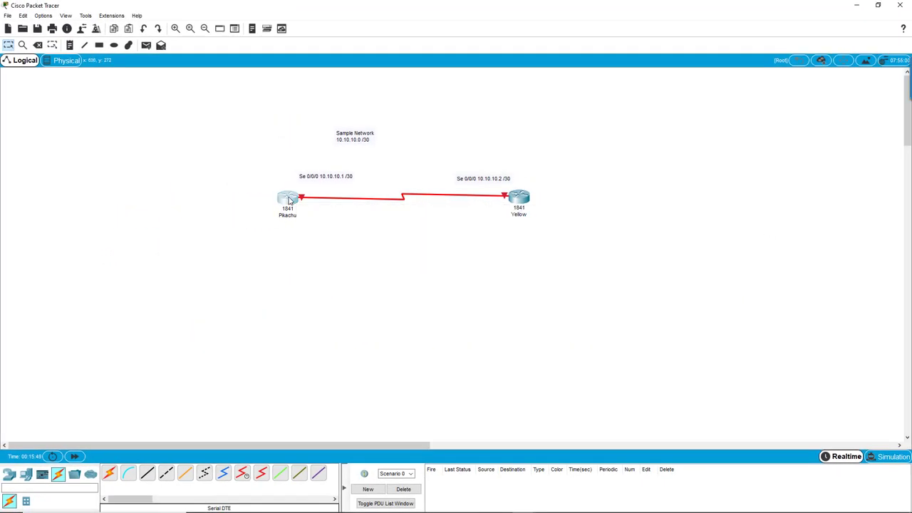
Open Pikachu's command line and decline the initial configuration dialog with 'n'.
click(292, 199)
click(231, 141)
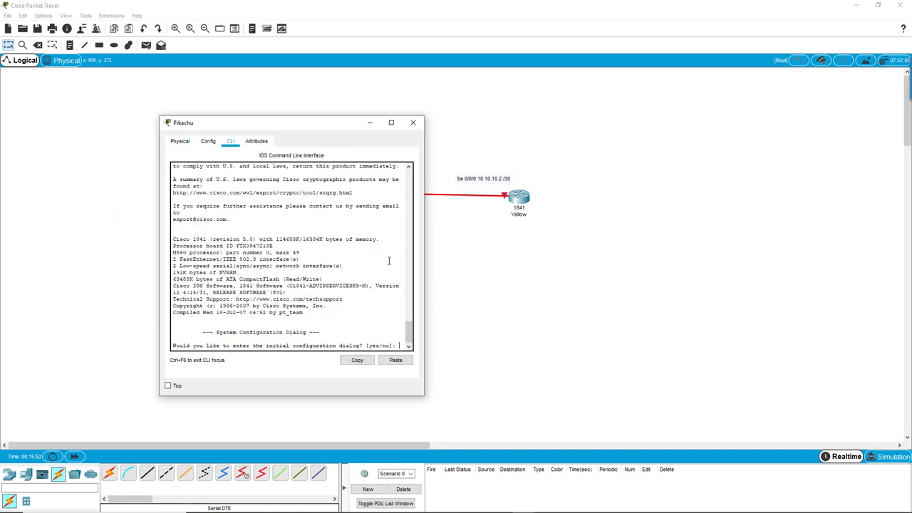
text(n)
key(Return)
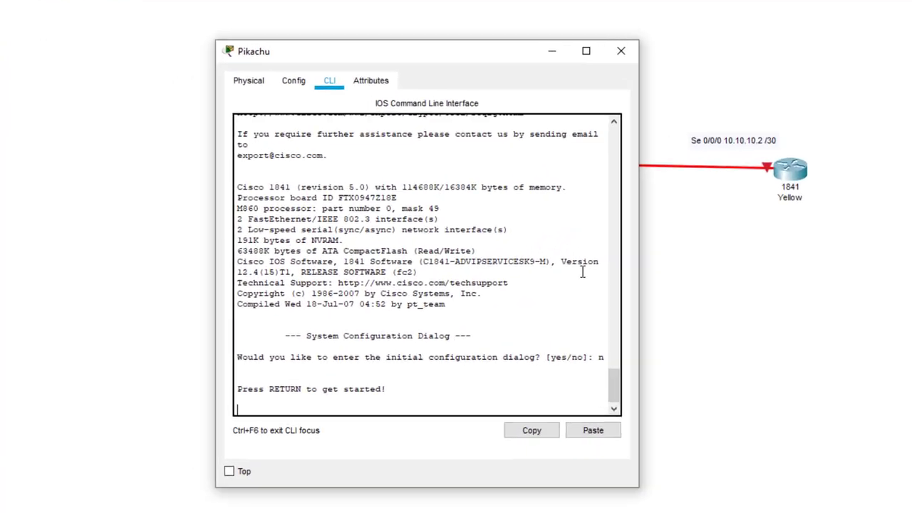
key(Return)
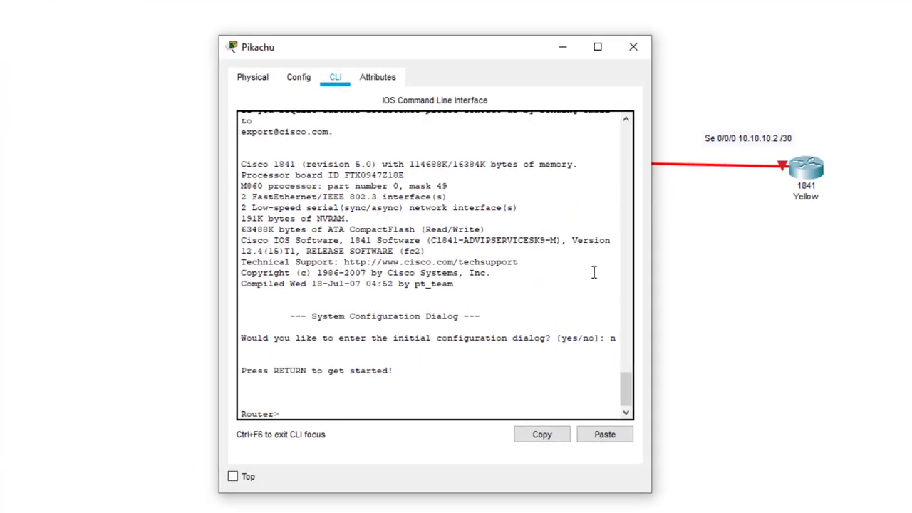
Enter global configuration mode via 'enable' and 'config t', then type 'hostname R1_Pickachu'.
text(enable)
key(Return)
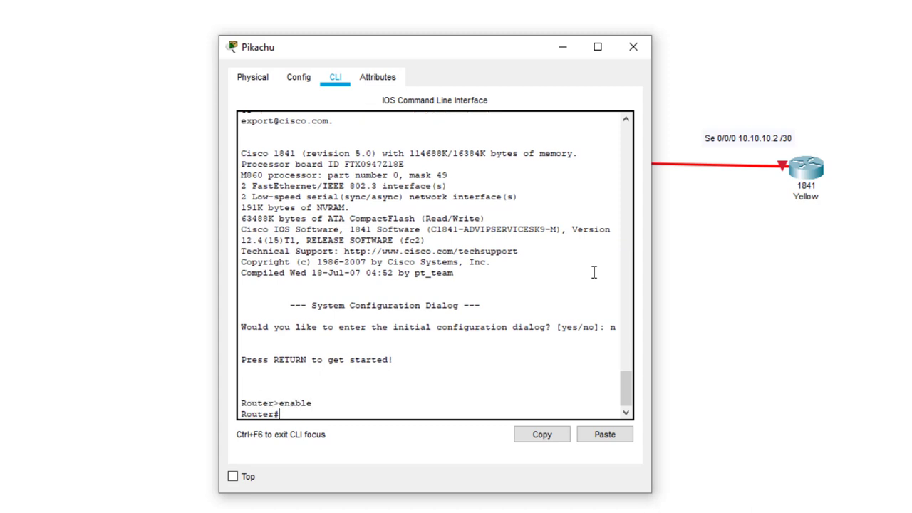
text(config t)
key(Return)
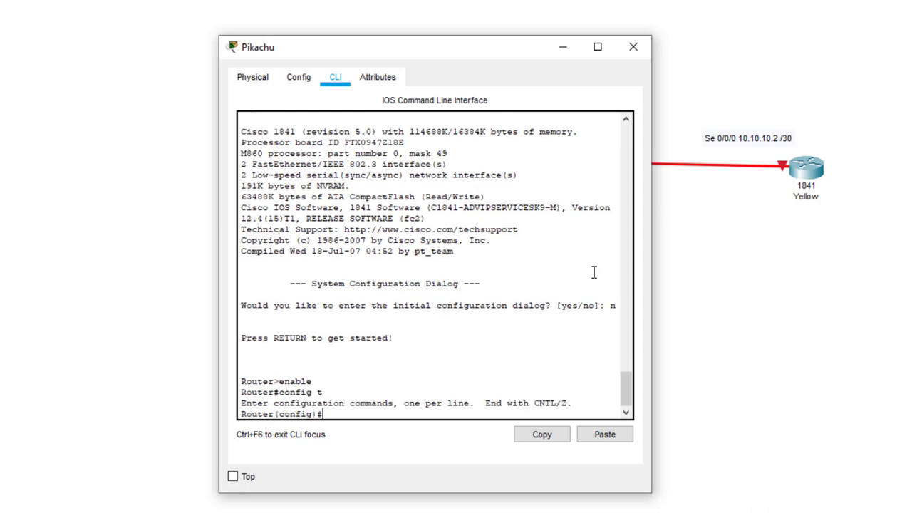
text(hostname R1_Pickachu)
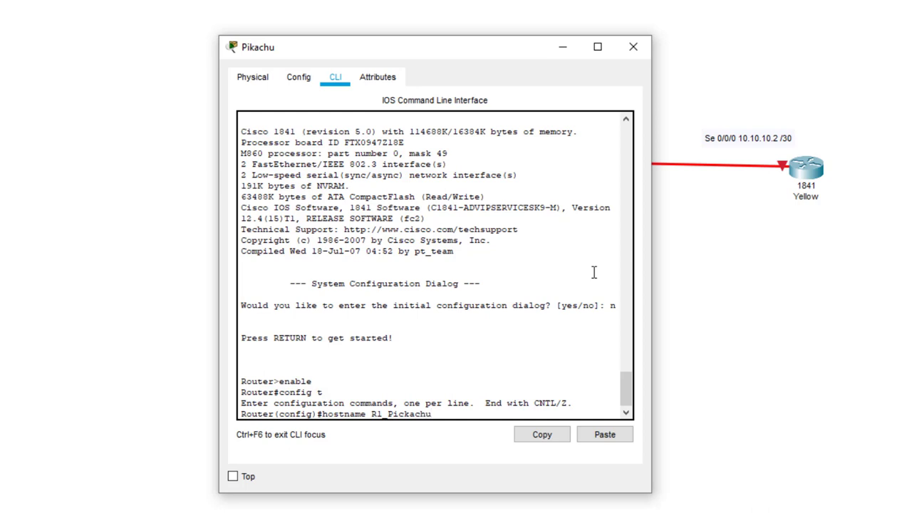
Apply hostname R1_Pickachu, then correct it to R1_PICACHU by editing the recalled command.
key(Return)
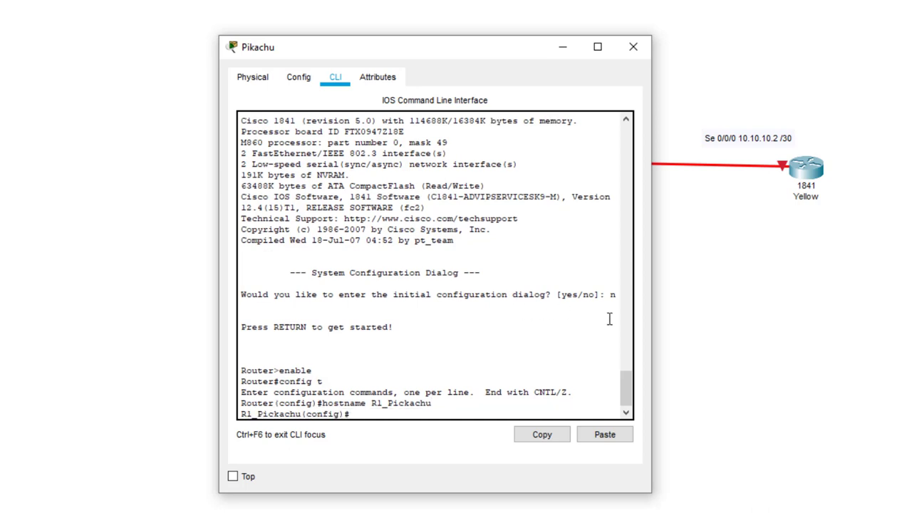
key(Up)
key(BackSpace)
key(BackSpace)
key(BackSpace)
key(BackSpace)
key(BackSpace)
key(BackSpace)
key(BackSpace)
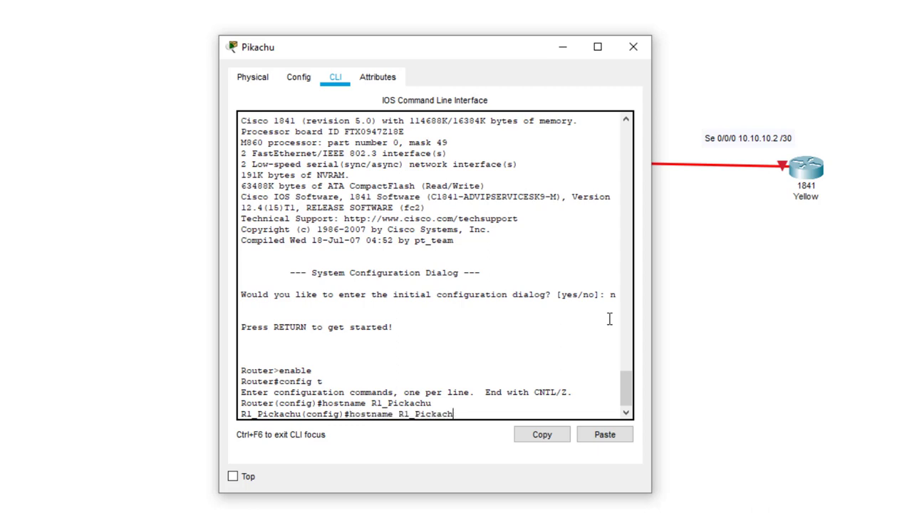
text(ICACHU)
key(Return)
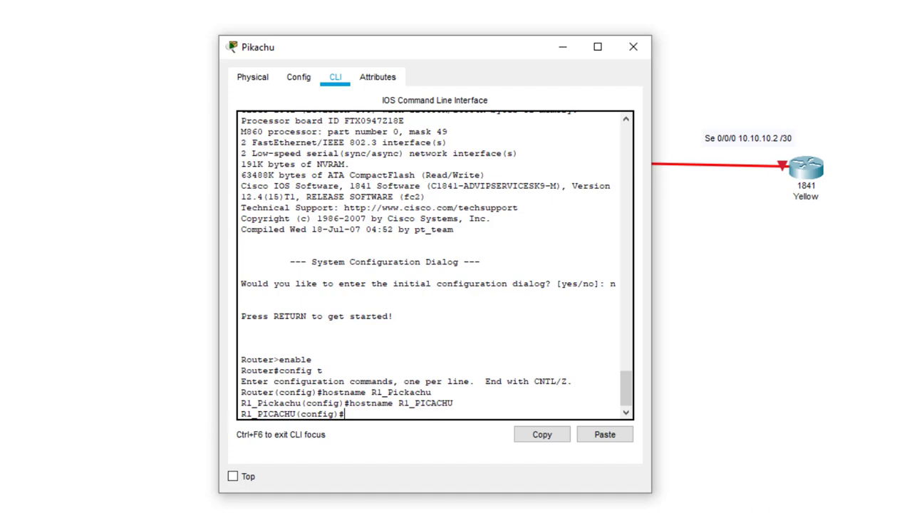
Exit configuration mode with 'end' and request 'show run' at the R1_PICACHU# prompt.
drag(332, 46, 736, 16)
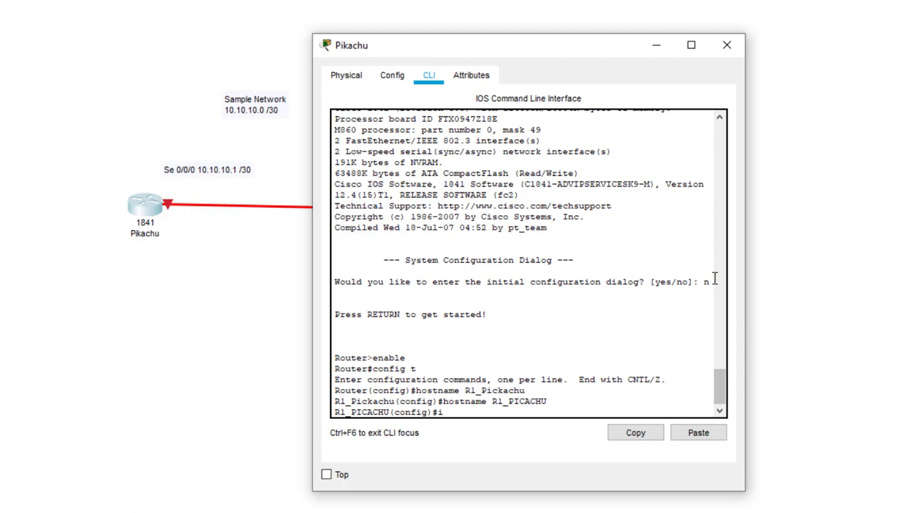
text(nterface se)
key(BackSpace)
key(BackSpace)
key(BackSpace)
key(BackSpace)
key(BackSpace)
key(BackSpace)
key(BackSpace)
key(BackSpace)
key(BackSpace)
key(BackSpace)
key(BackSpace)
key(BackSpace)
text(end)
key(Return)
key(Return)
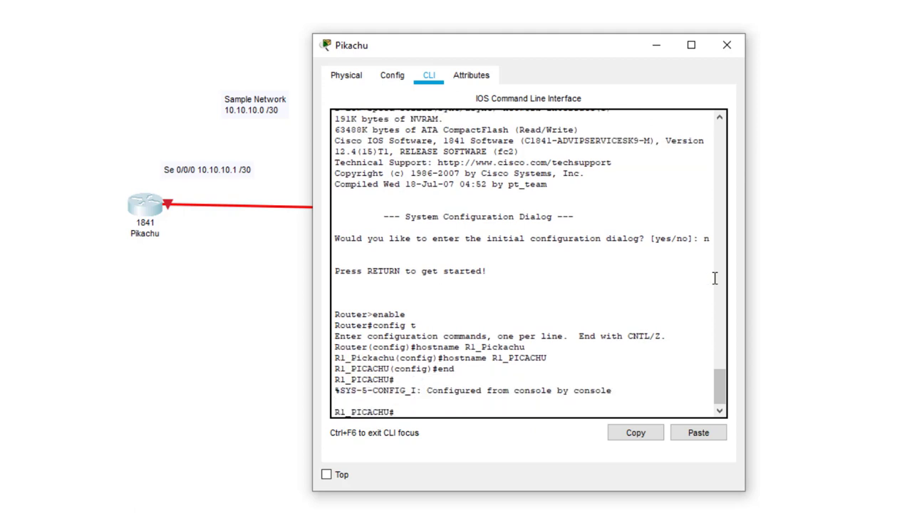
text(show run)
key(Return)
Page through Pikachu's running configuration to the unaddressed, shut-down Serial0/0/0 section.
key(Return)
key(Return)
key(Return)
key(Return)
key(Return)
key(Return)
key(Return)
key(Return)
key(Return)
key(Return)
key(Return)
key(Return)
key(Return)
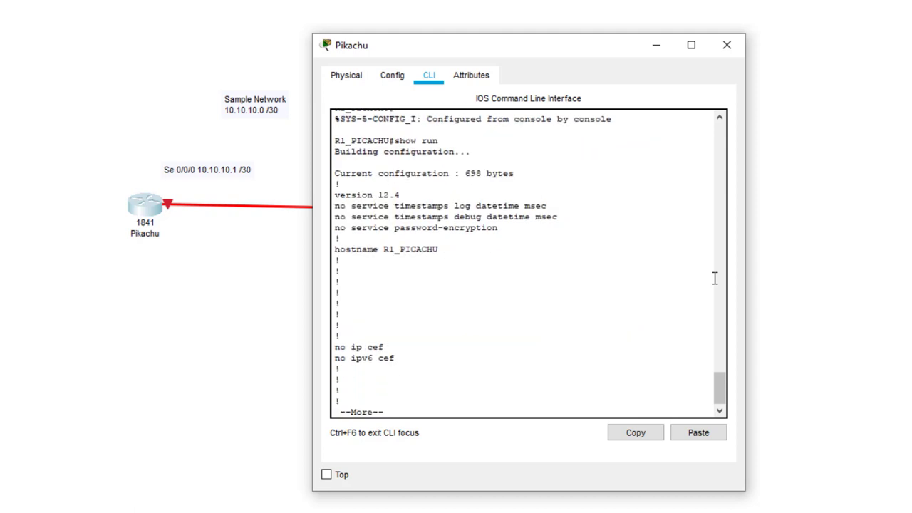
key(Return)
key(Return)
key(Return)
key(Return)
key(Return)
key(Return)
key(Return)
key(Return)
key(Return)
key(Return)
key(Return)
key(Return)
key(Return)
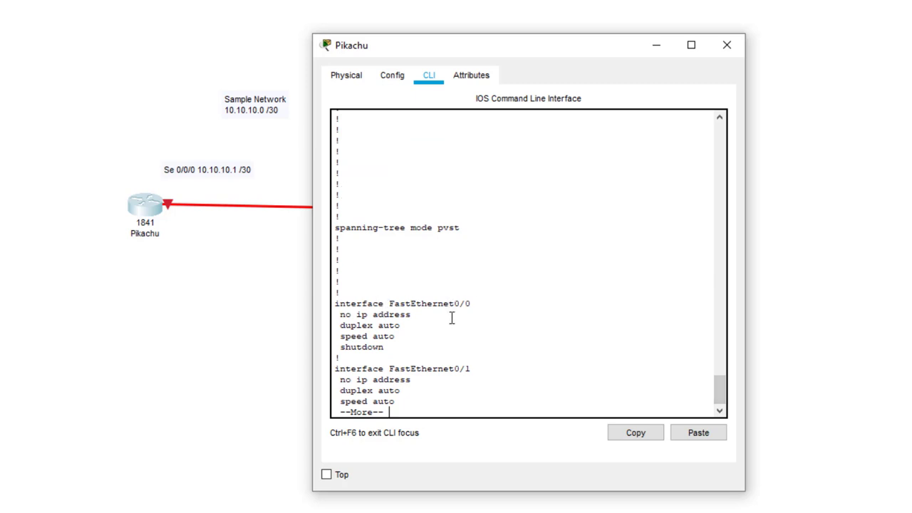
key(Return)
key(Return)
key(Return)
key(Return)
key(Return)
key(Return)
key(Return)
key(Return)
key(Return)
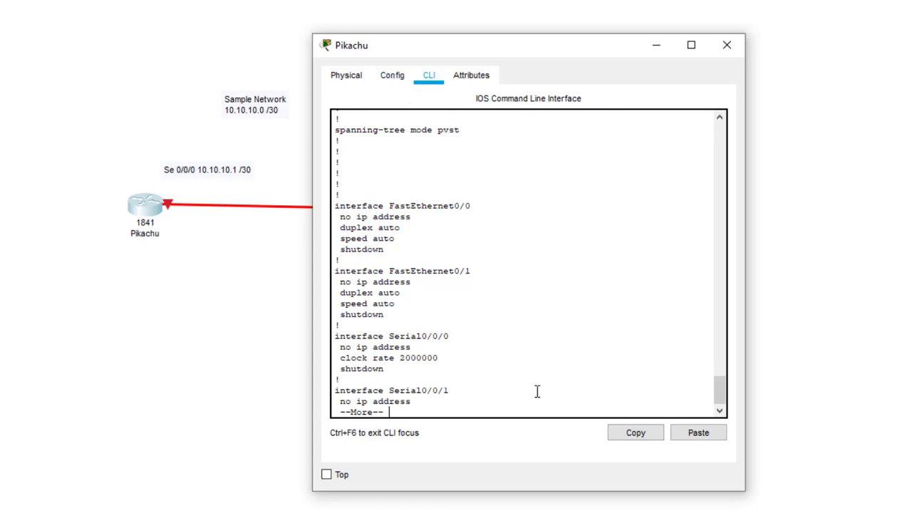
Quit the configuration listing and select interface Serial0/0/0 in global configuration mode.
key(q)
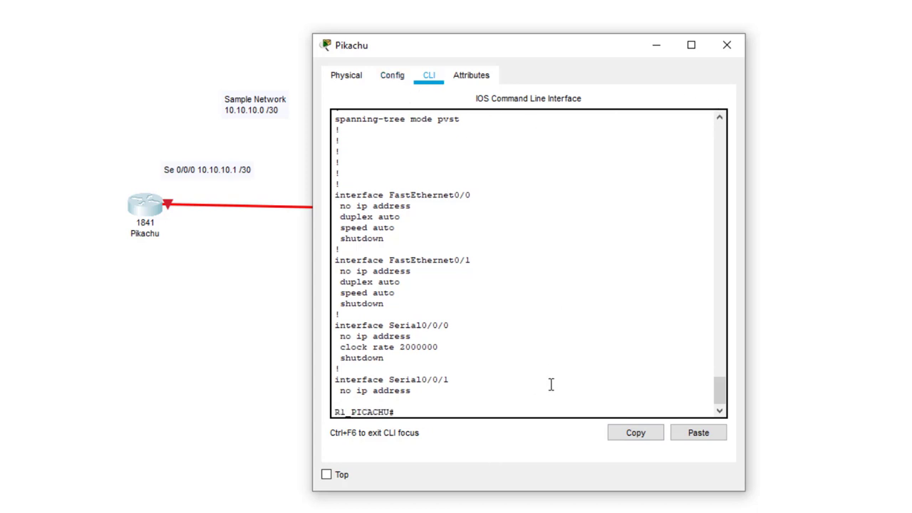
text(config t)
key(Return)
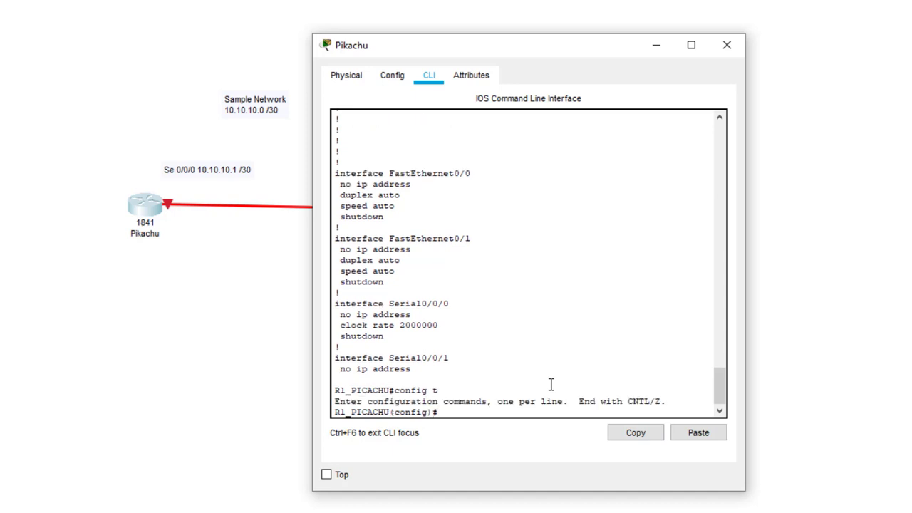
text(int se 0/0/0)
key(Return)
text(\)
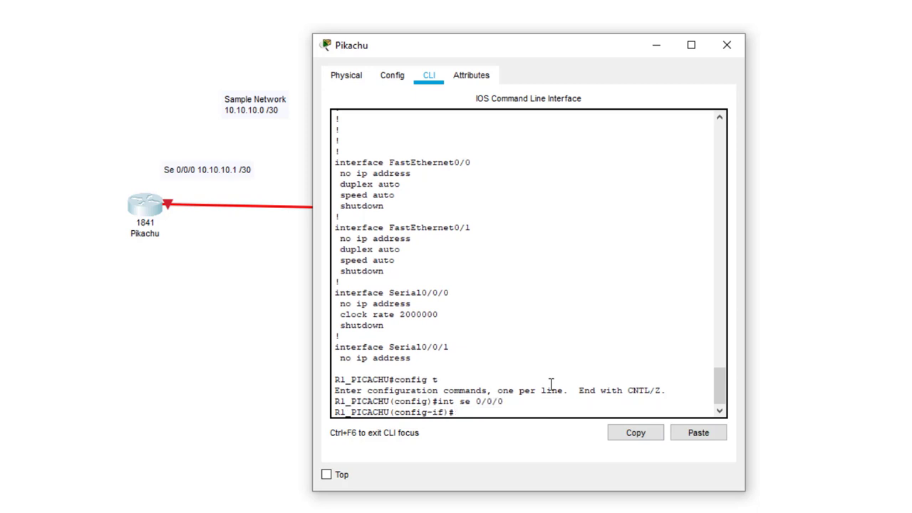
click(431, 401)
click(224, 95)
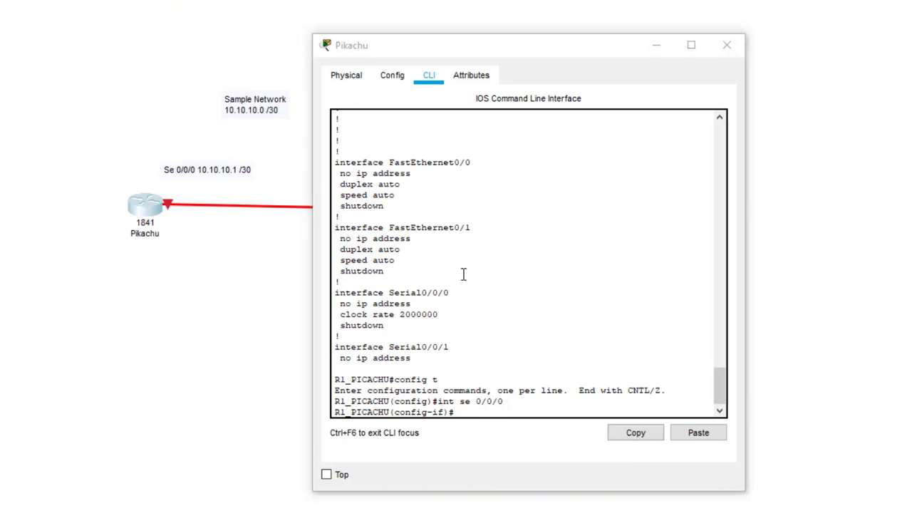
click(473, 417)
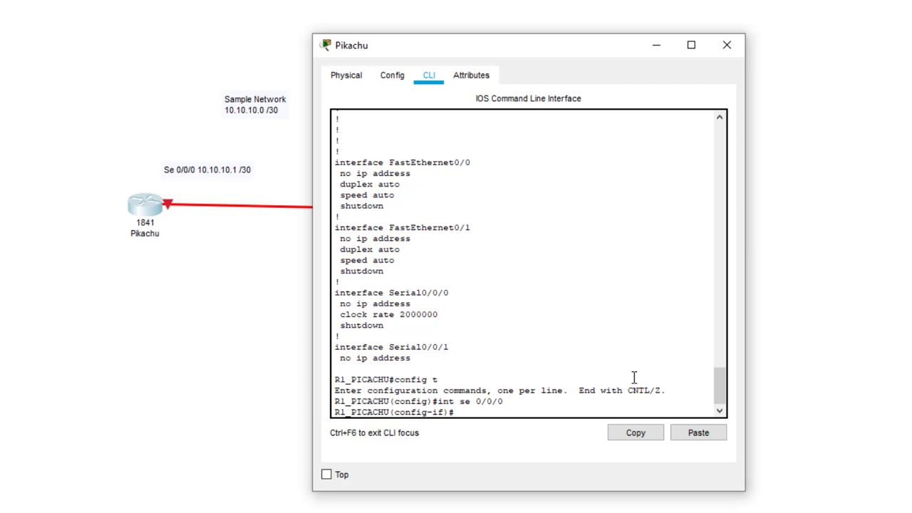
Assign 10.10.10.1 255.255.255.252 to Pikachu's Serial0/0/0 and enable it with 'no shut'.
text(ip address)
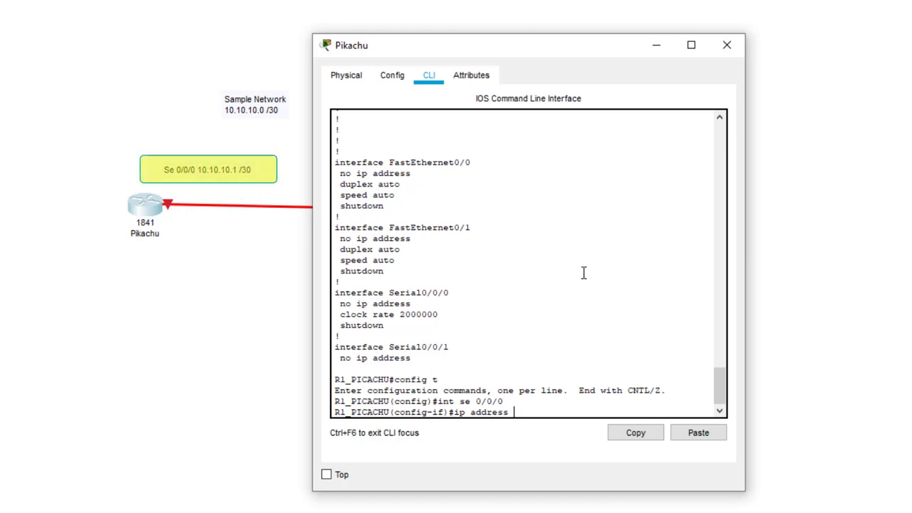
text( 10.10.10.1 255.255.255)
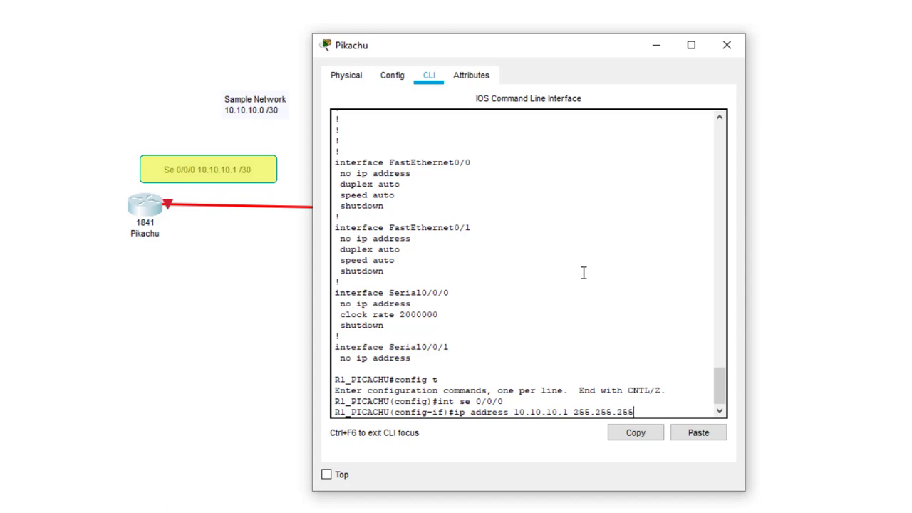
text(.252)
key(Return)
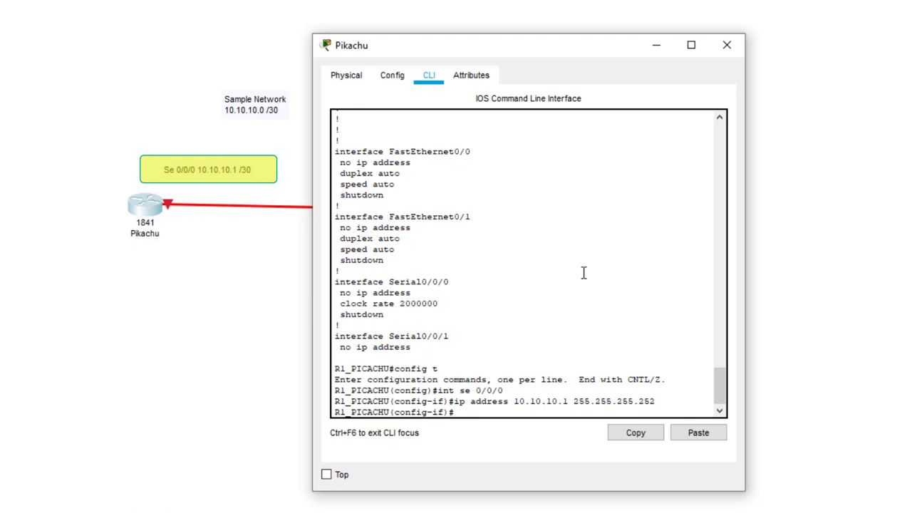
text(no shu)
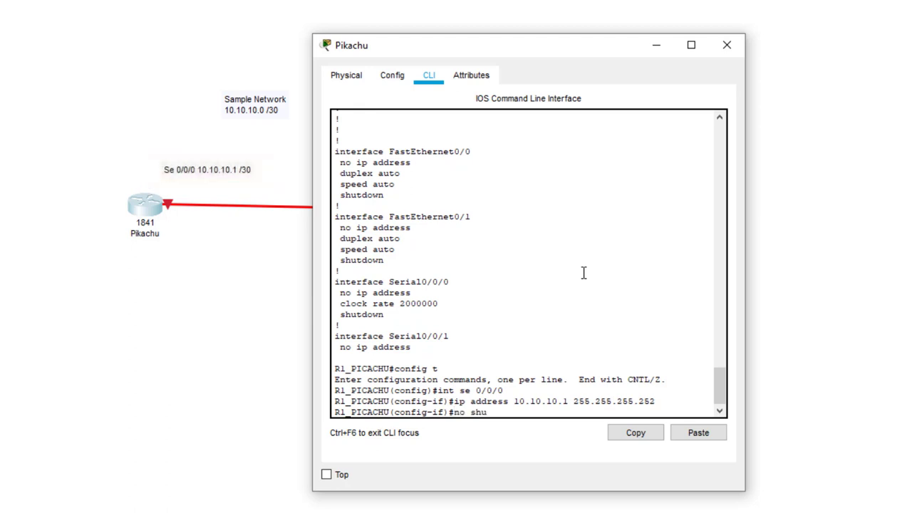
text(t)
key(Return)
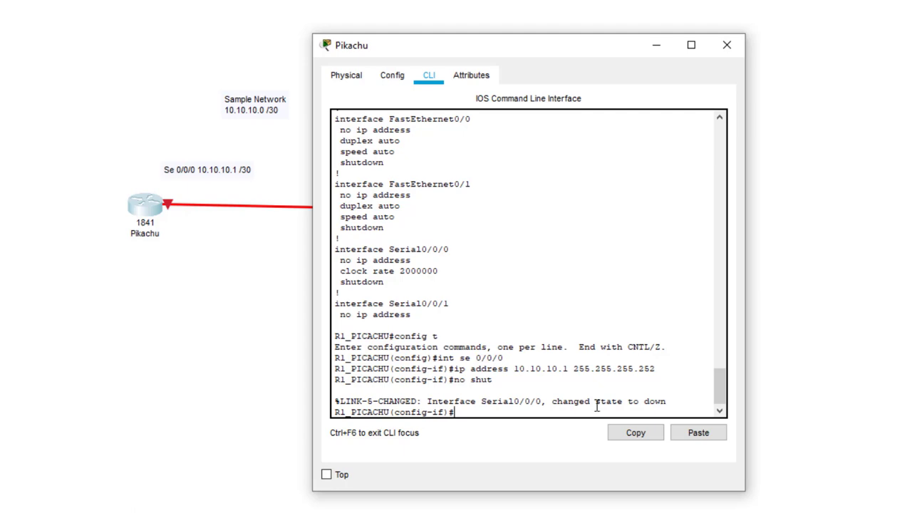
key(Return)
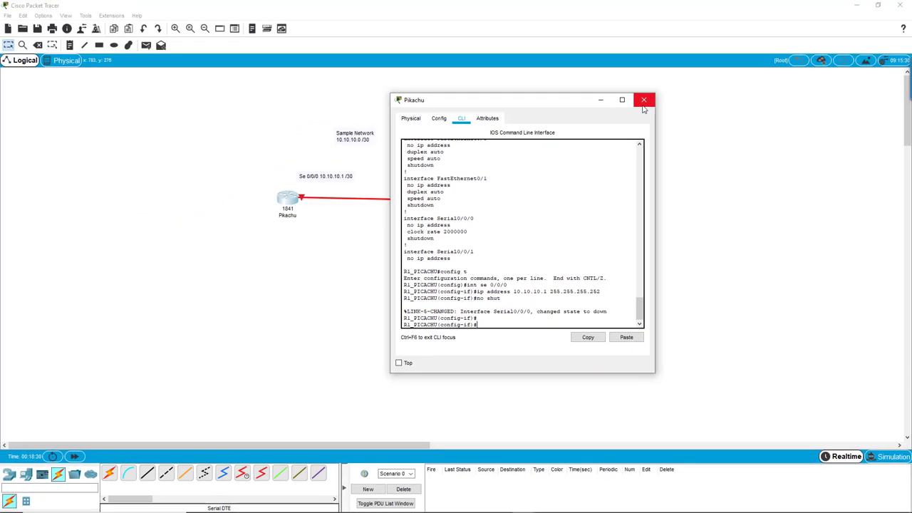
Close Pikachu's console and open the Yellow router's device window.
click(643, 106)
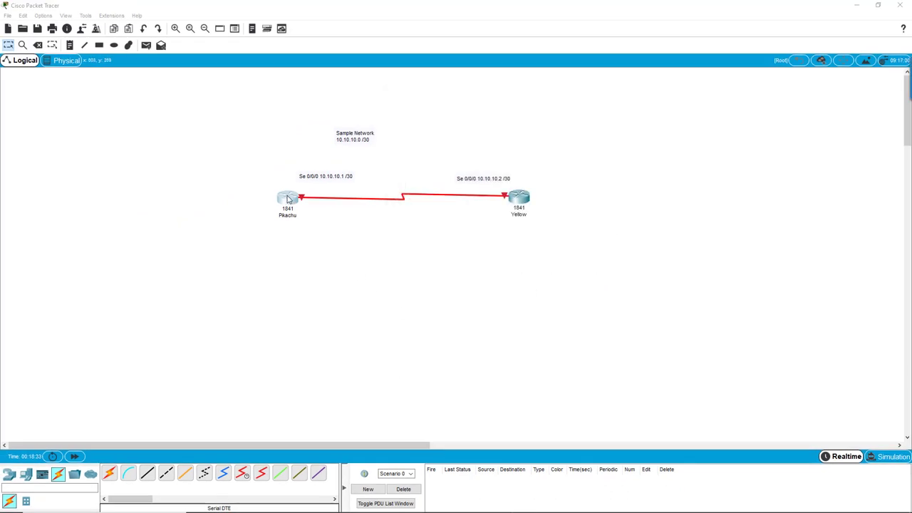
click(250, 203)
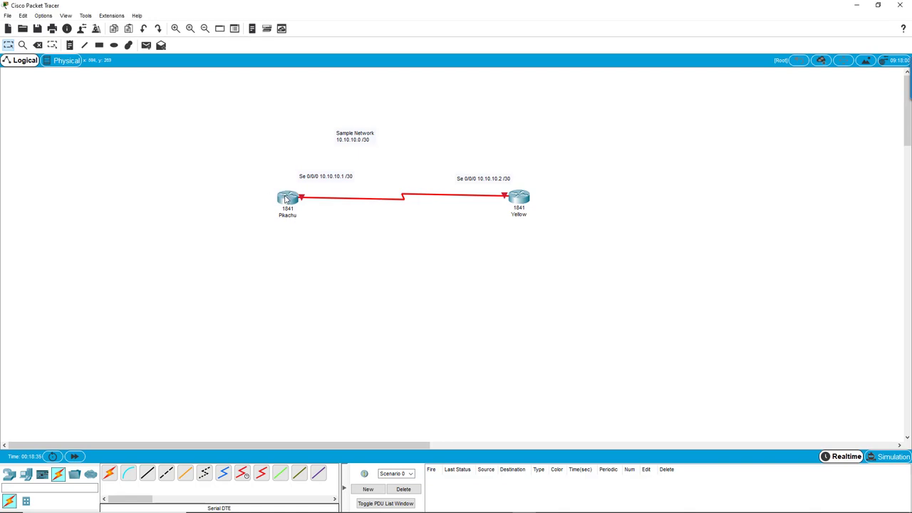
mouse_move(285, 200)
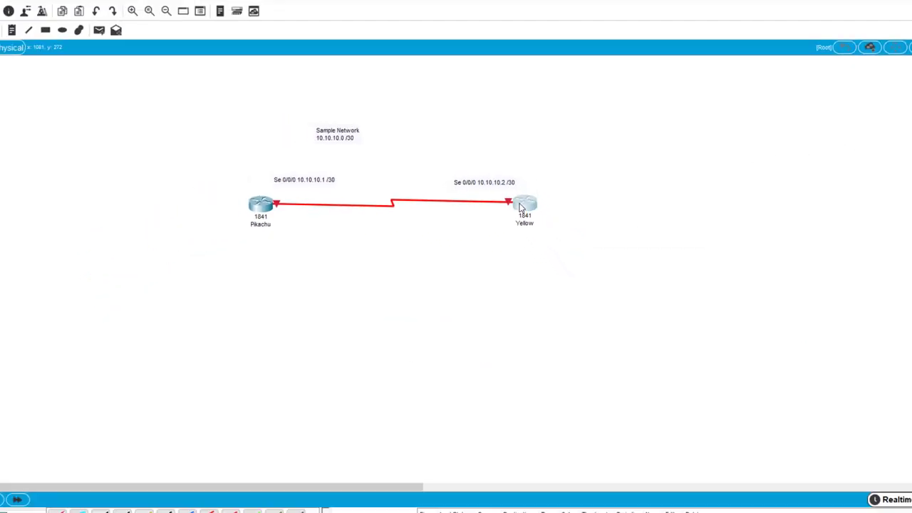
click(521, 207)
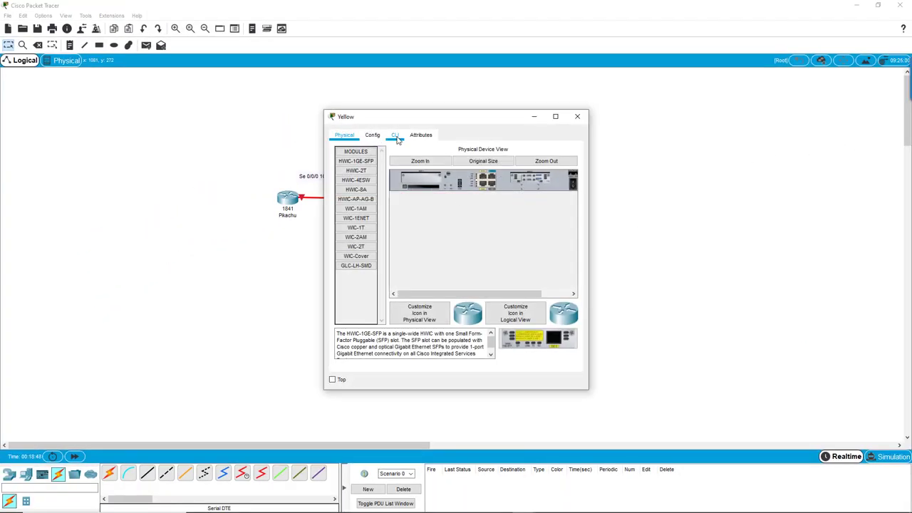
Open Yellow's command line, dismiss the power warning, and decline the setup dialog with 'n'.
click(397, 136)
click(424, 268)
click(395, 136)
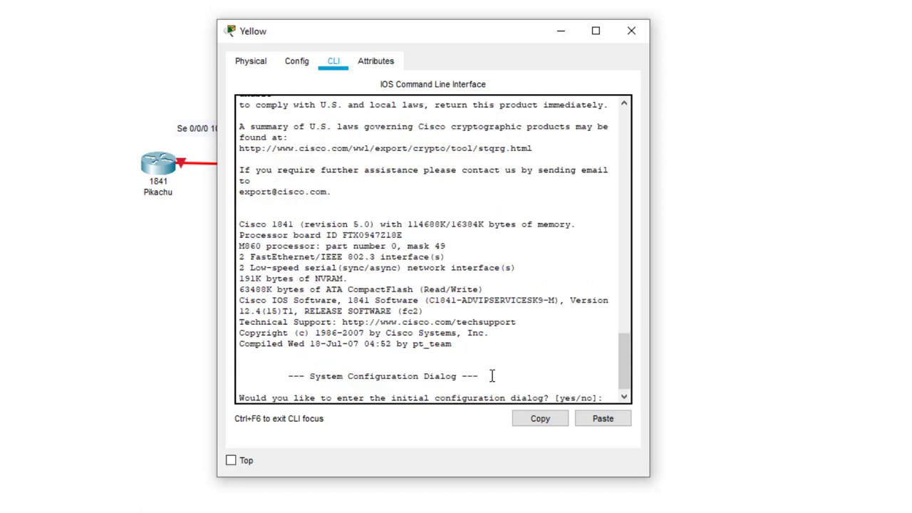
click(608, 400)
text(n)
key(Return)
key(Return)
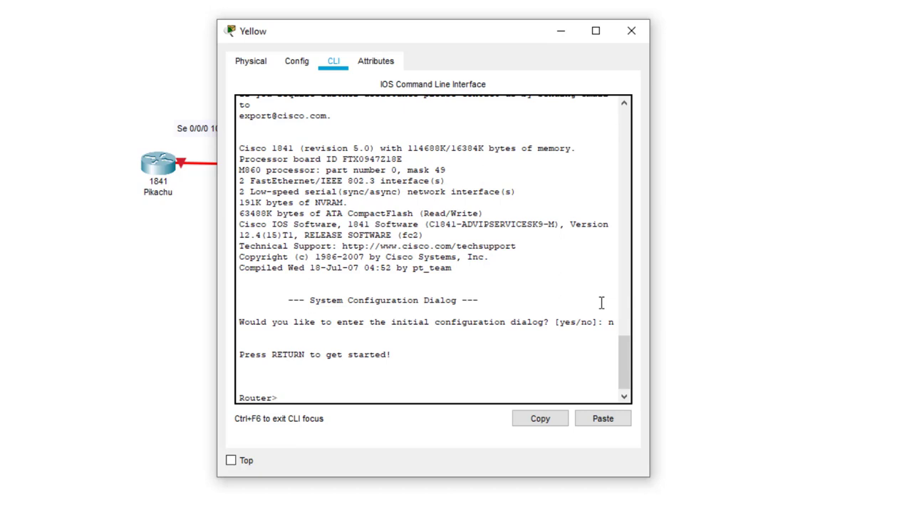
Enter global configuration mode via 'enable' and 'config t', then type 'hostname R1_YELLOW'.
text(enable)
key(Return)
text(co)
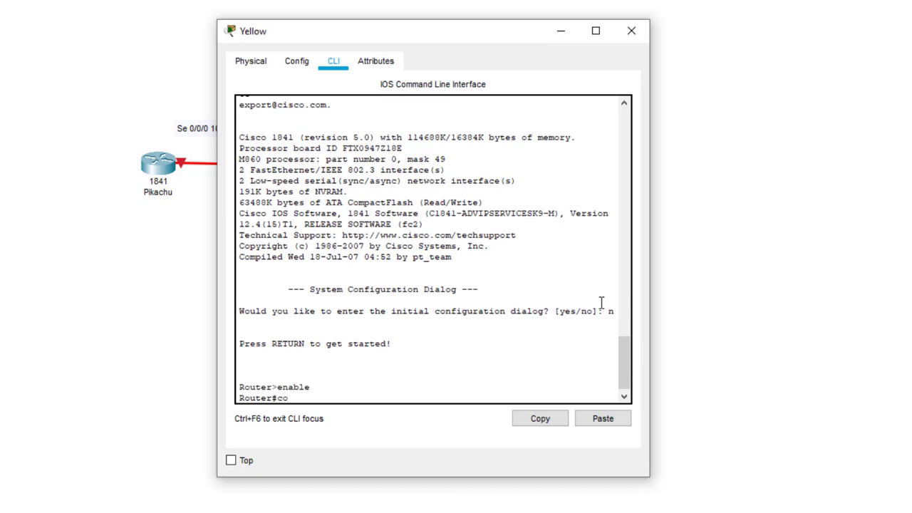
text(nfig t)
key(Return)
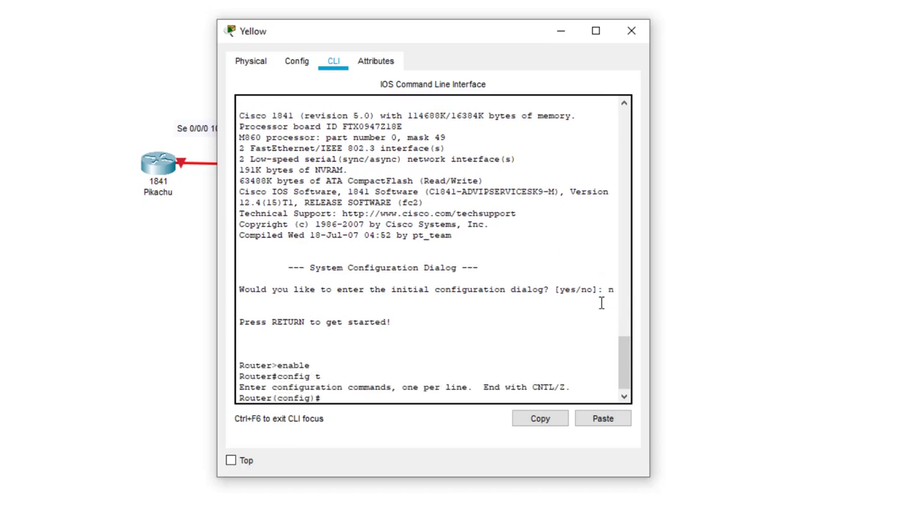
text(hostname R1_YELLOW)
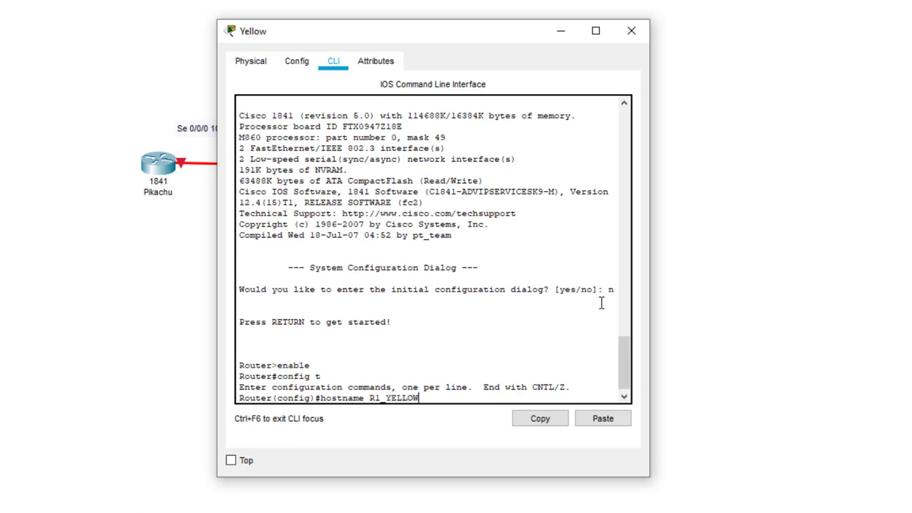
Name Yellow R1_YELLOW, give Serial0/0/0 10.10.10.2 255.255.255.252, enable it, and close the console.
key(Return)
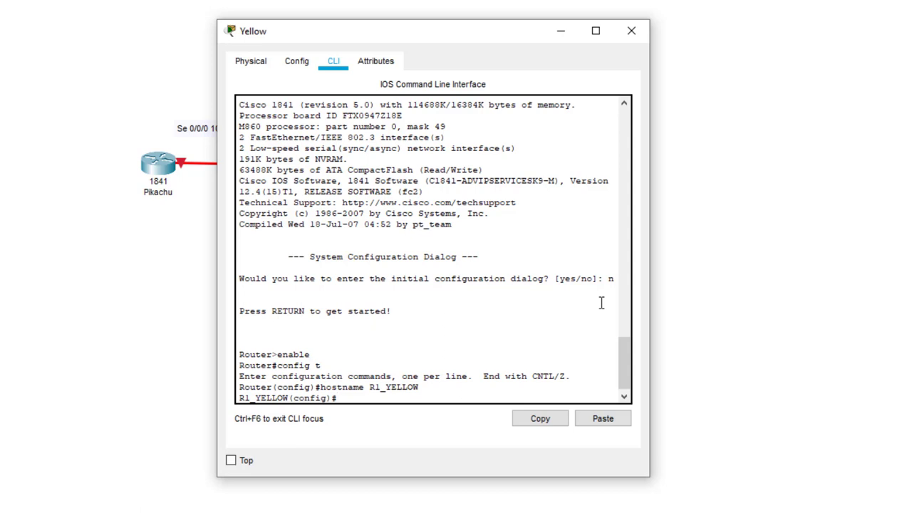
text(int)
text( se 0)
text(/0/0)
key(Return)
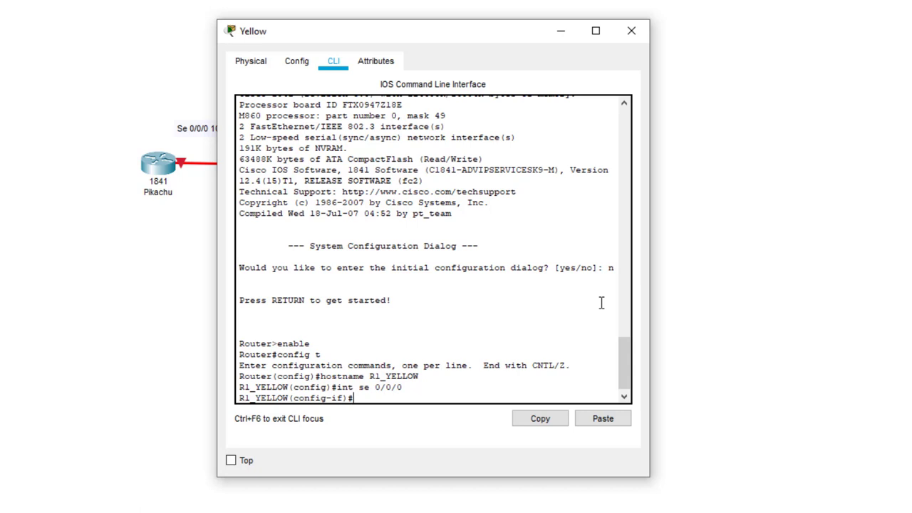
text(ip address 10.10.10.2)
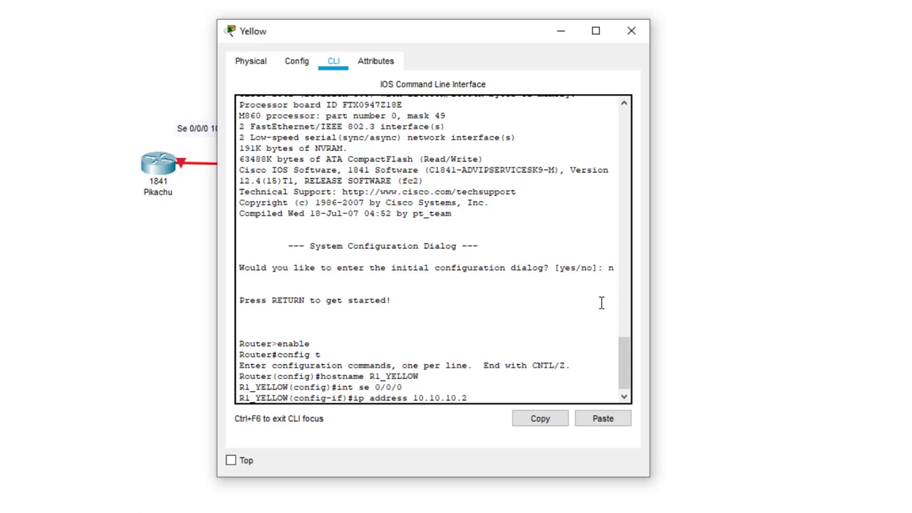
text( 255.255.255.252)
key(Return)
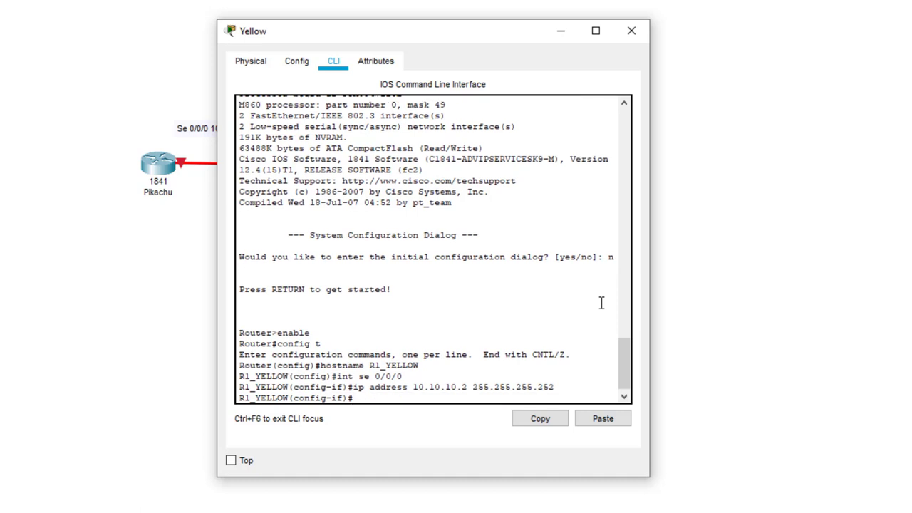
text(no shut)
key(Return)
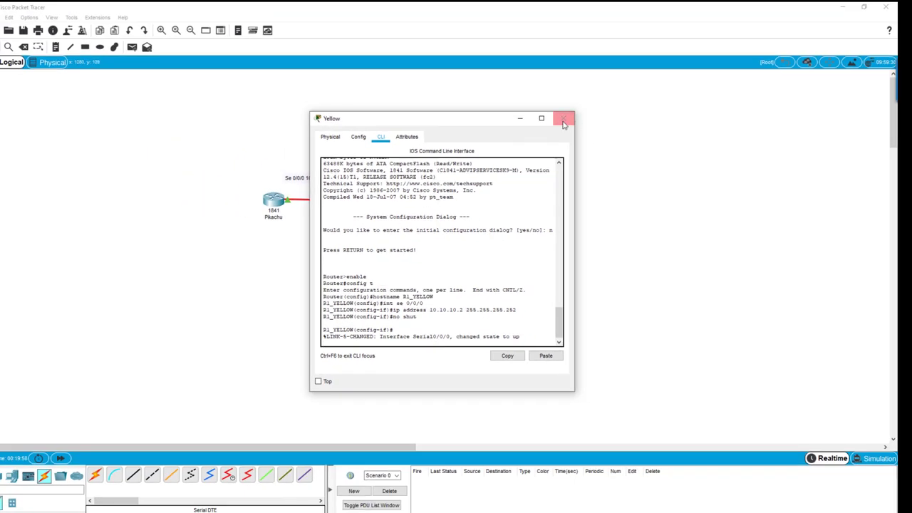
click(563, 122)
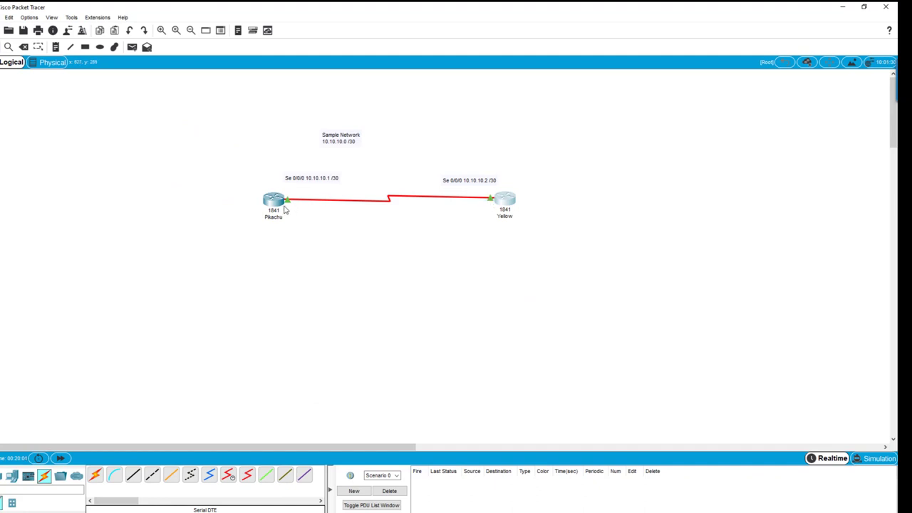
Reopen Pikachu's console to see Serial0/0/0 and its line protocol change to up.
mouse_move(273, 200)
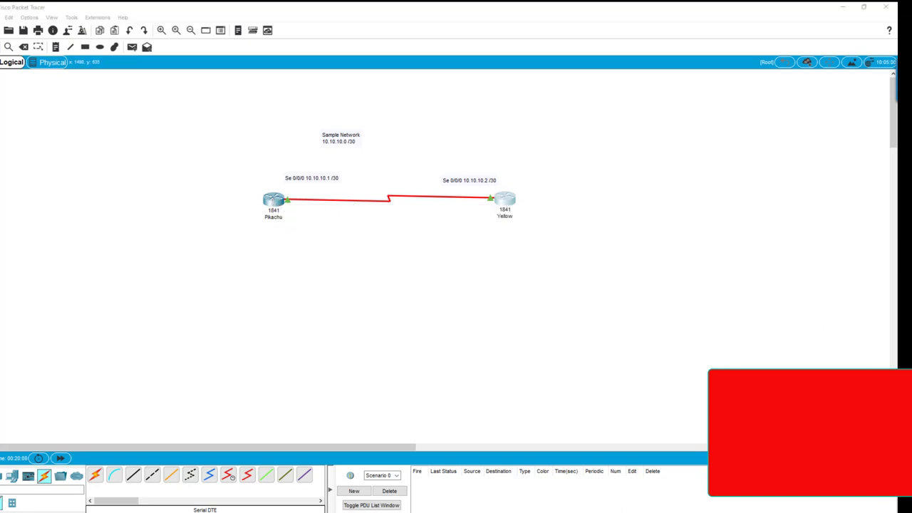
click(337, 231)
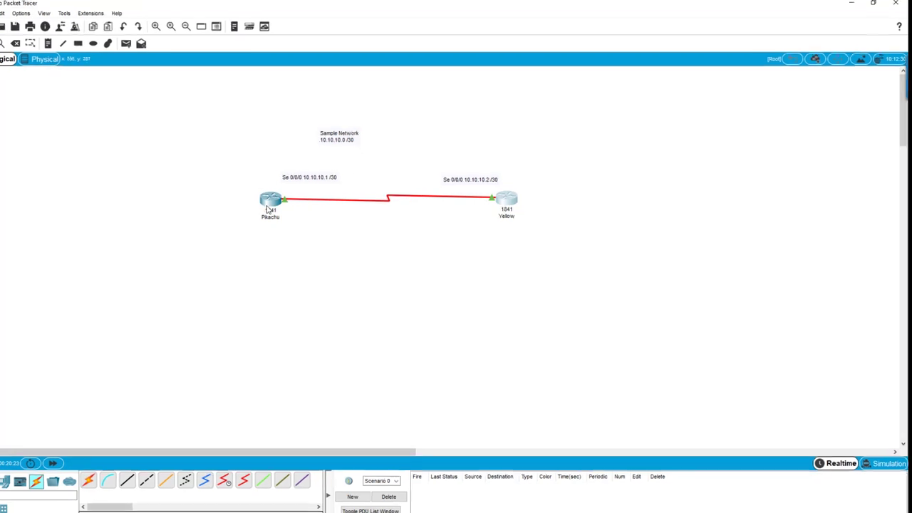
click(270, 203)
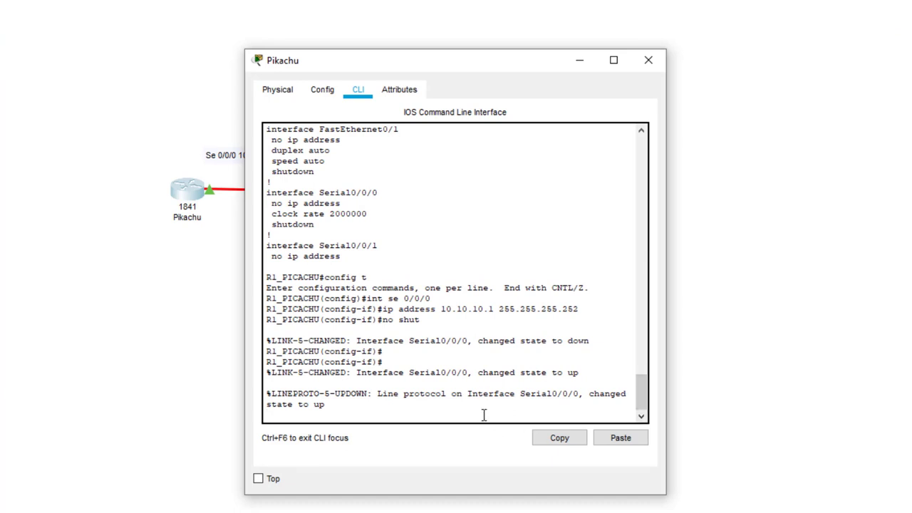
Exit to privileged mode, ping 10.10.10.2 from Pikachu with 5/5 success, and close the console.
key(Return)
text(end)
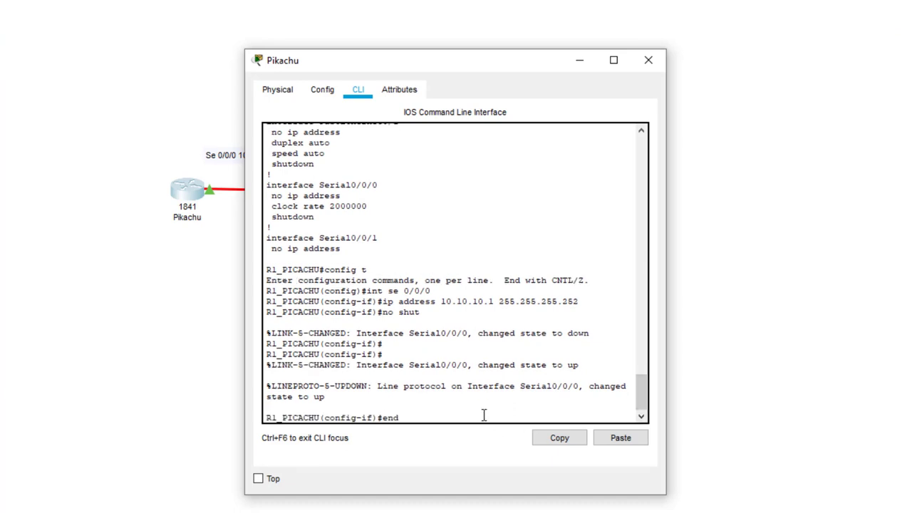
key(Return)
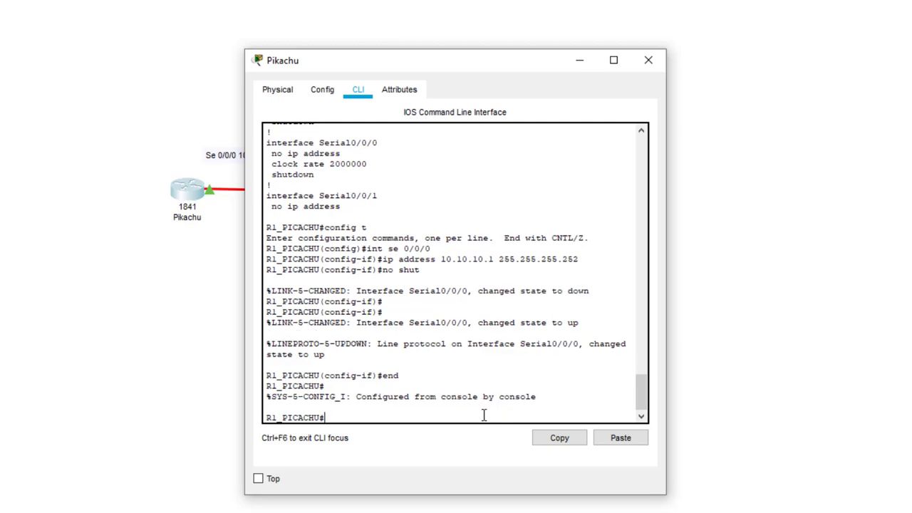
drag(429, 70, 818, 27)
text(ping)
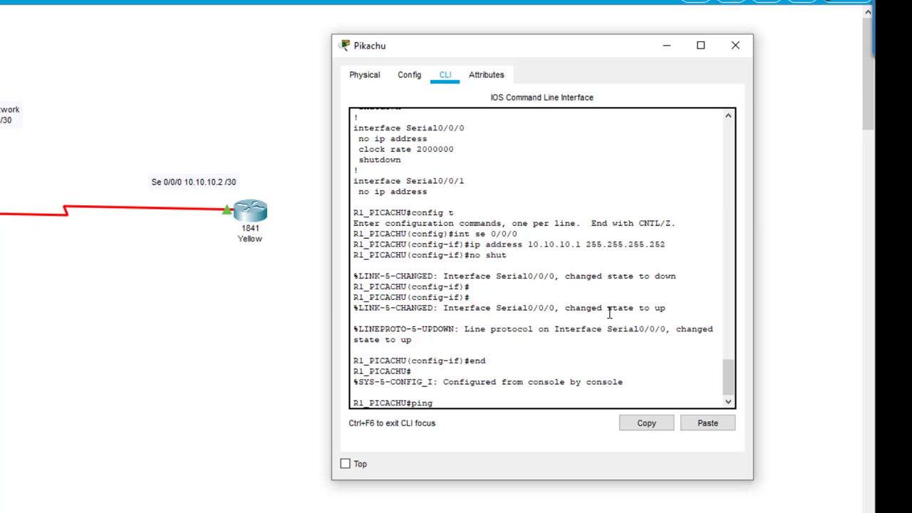
text( 10.10.10.2)
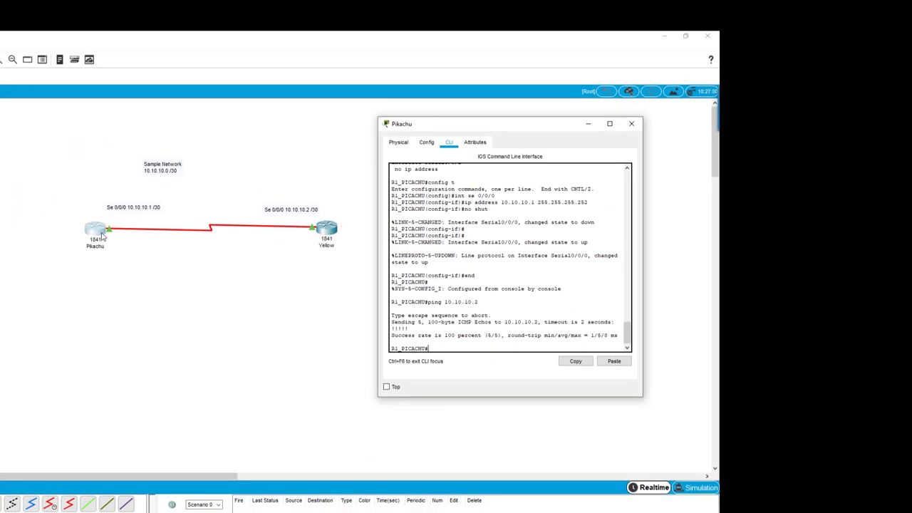
click(631, 126)
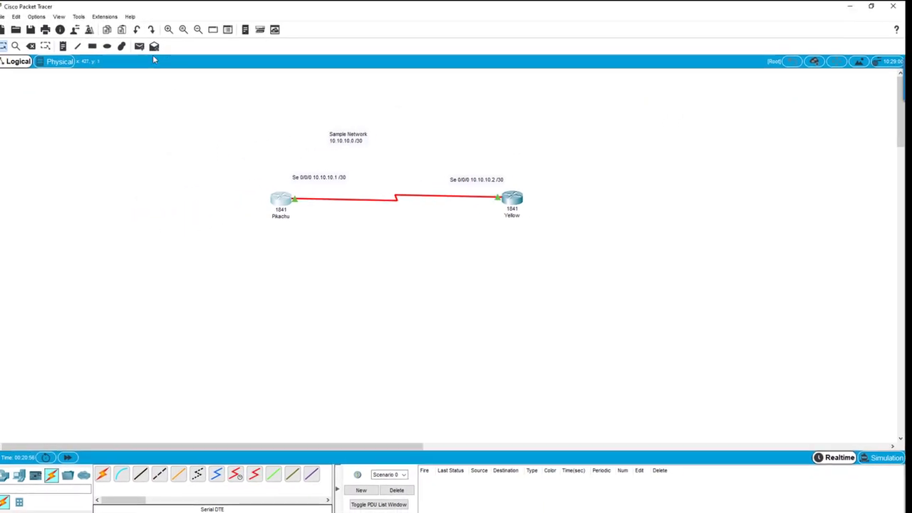
Switch to Simulation mode and filter the event list to show ICMP only.
click(883, 457)
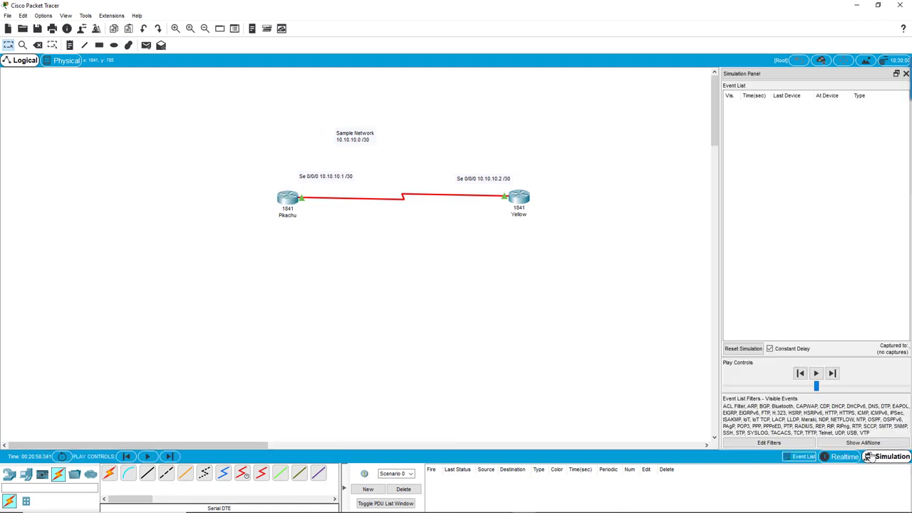
click(862, 443)
click(812, 443)
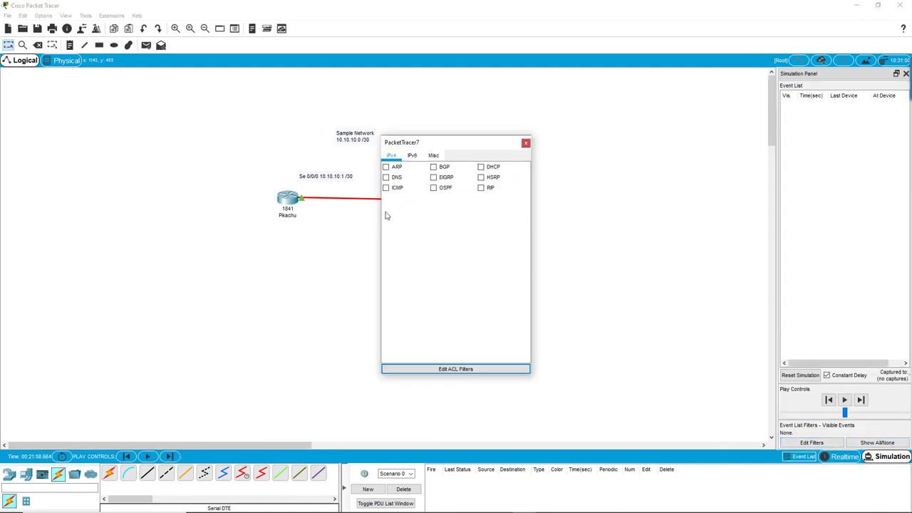
click(385, 188)
click(525, 143)
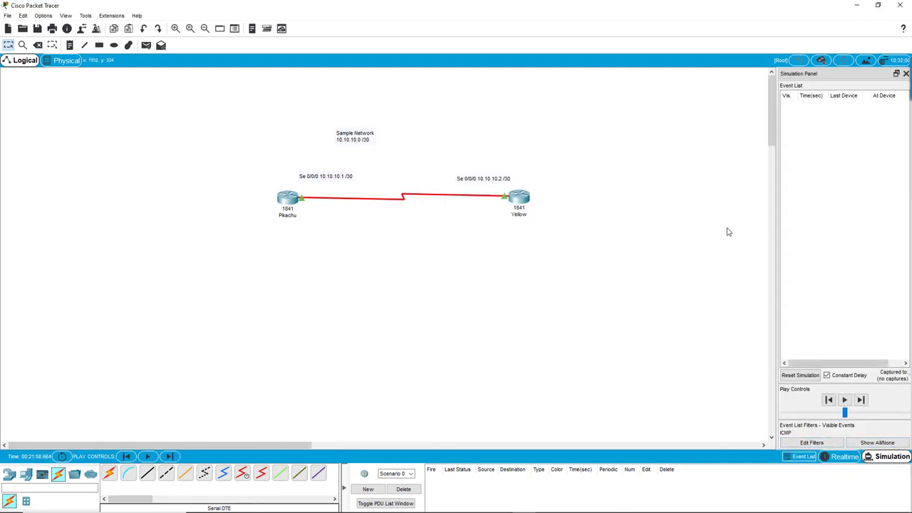
Send a simple PDU from Pikachu to Yellow, see it succeed, and return to Realtime.
click(146, 45)
click(289, 199)
click(521, 199)
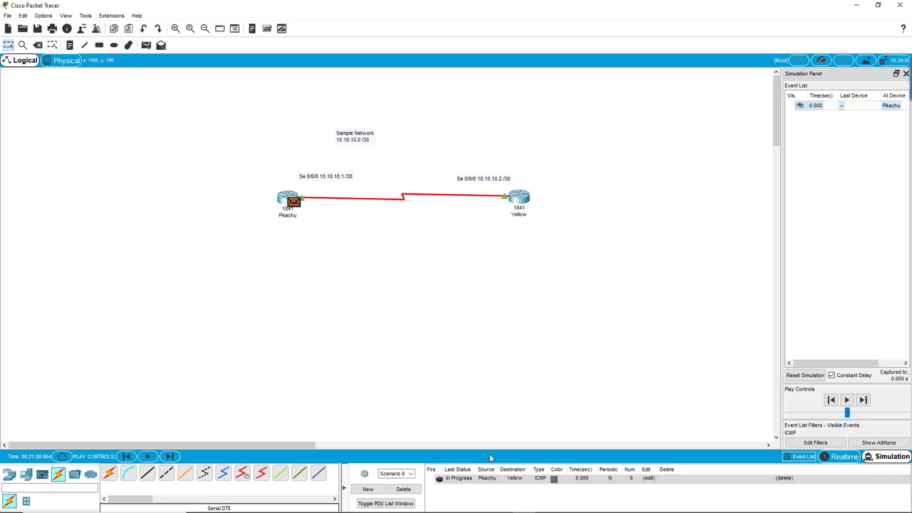
click(848, 400)
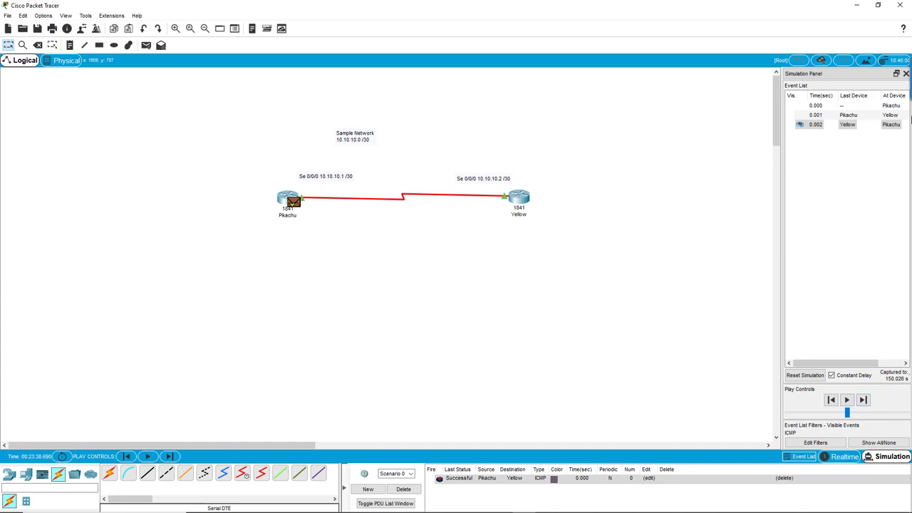
click(906, 76)
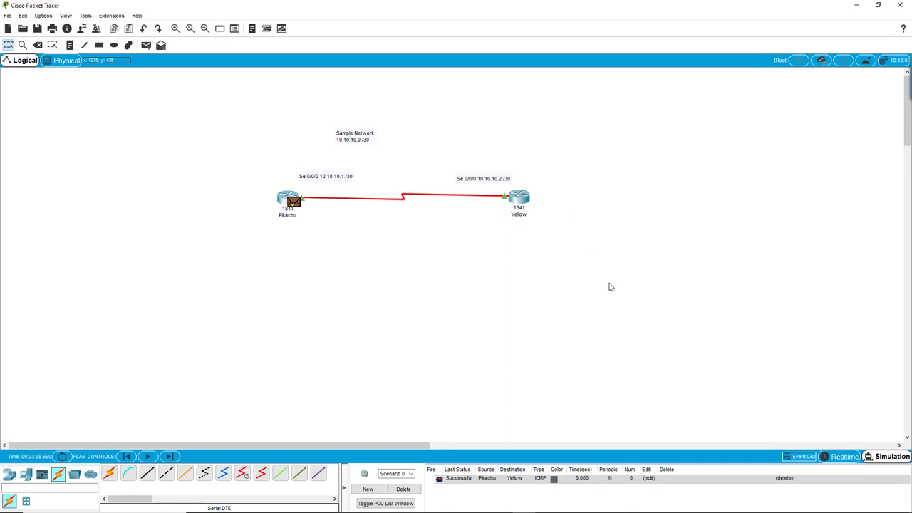
click(841, 457)
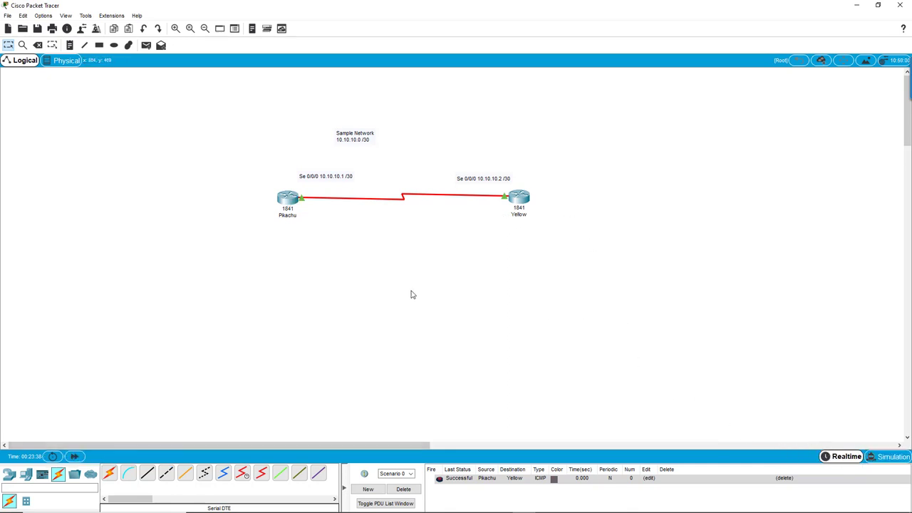
Delete the test PDU entry and place two 2960 switches below Pikachu and Yellow.
click(404, 490)
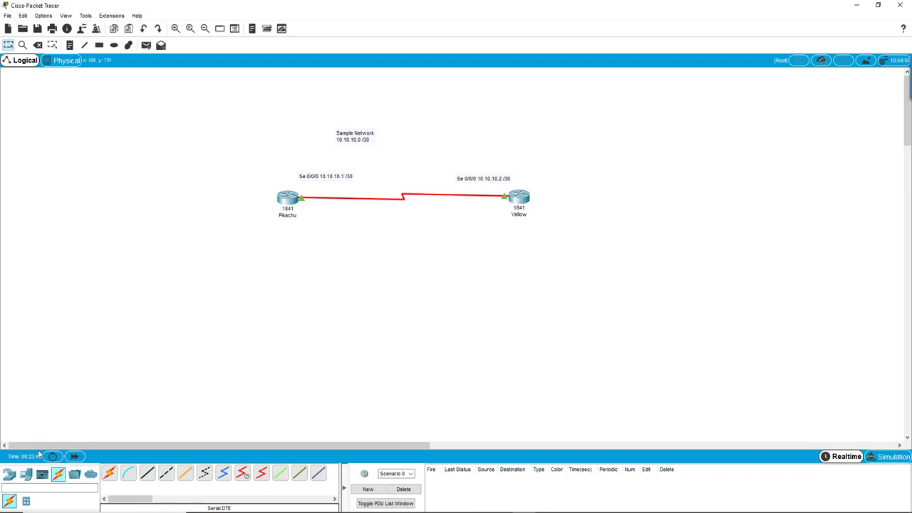
click(9, 475)
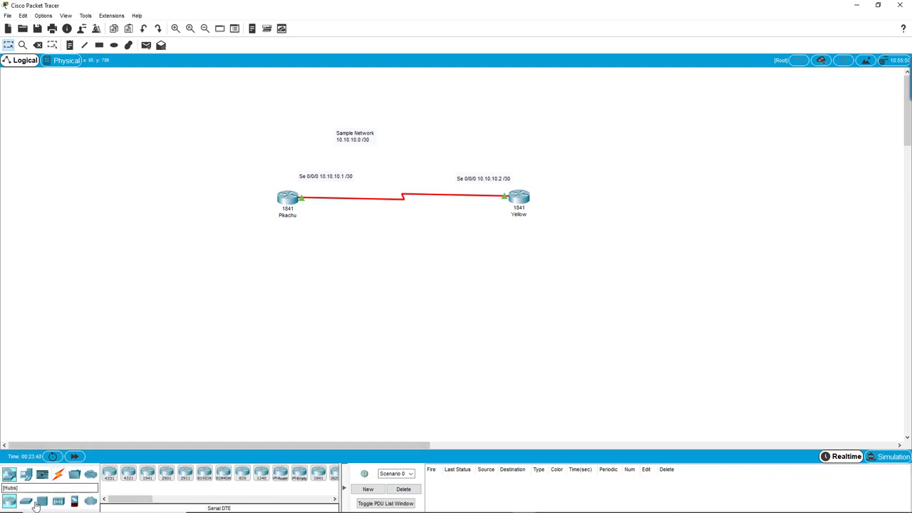
click(26, 502)
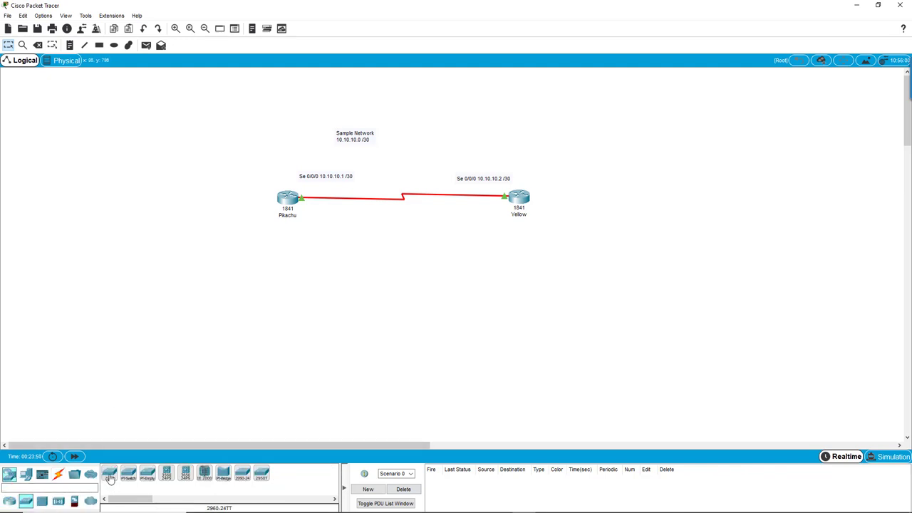
drag(110, 479, 281, 292)
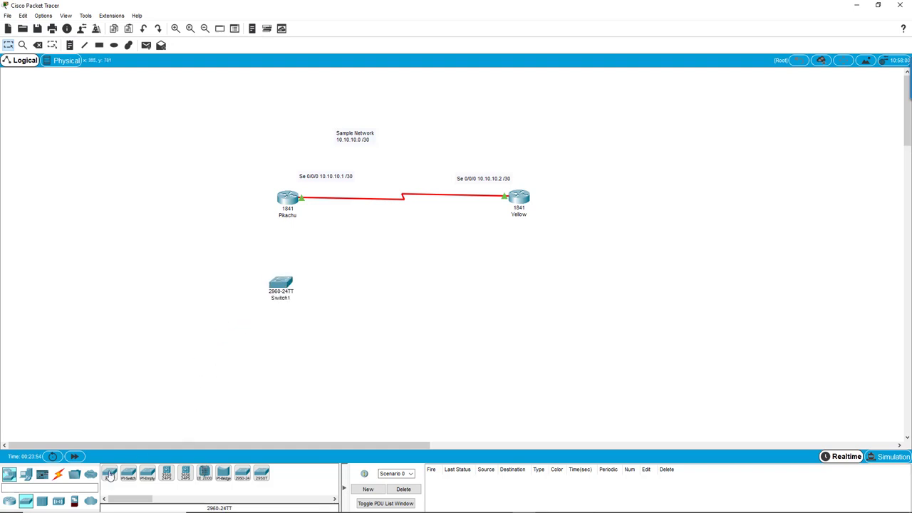
drag(110, 476, 519, 293)
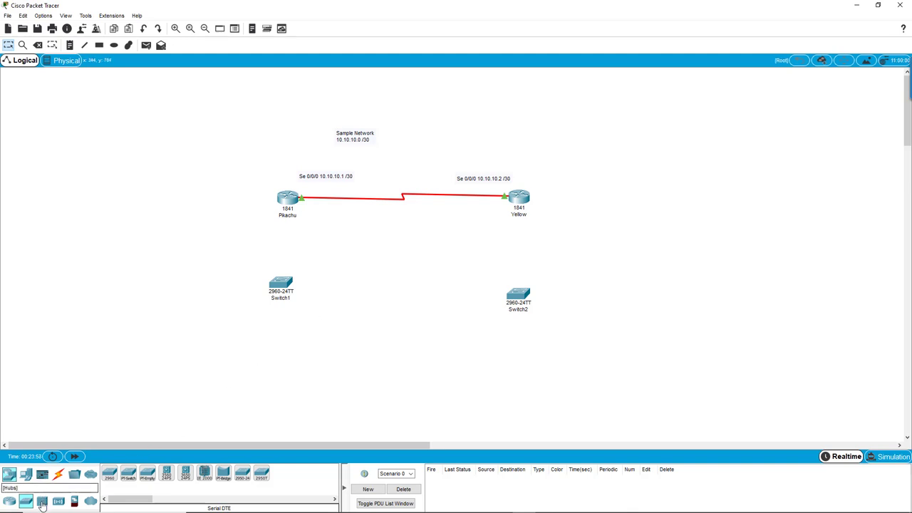
Place two PCs, PC0 and PC1, below Switch1 and Switch2.
click(26, 475)
drag(113, 482, 284, 392)
drag(112, 470, 524, 395)
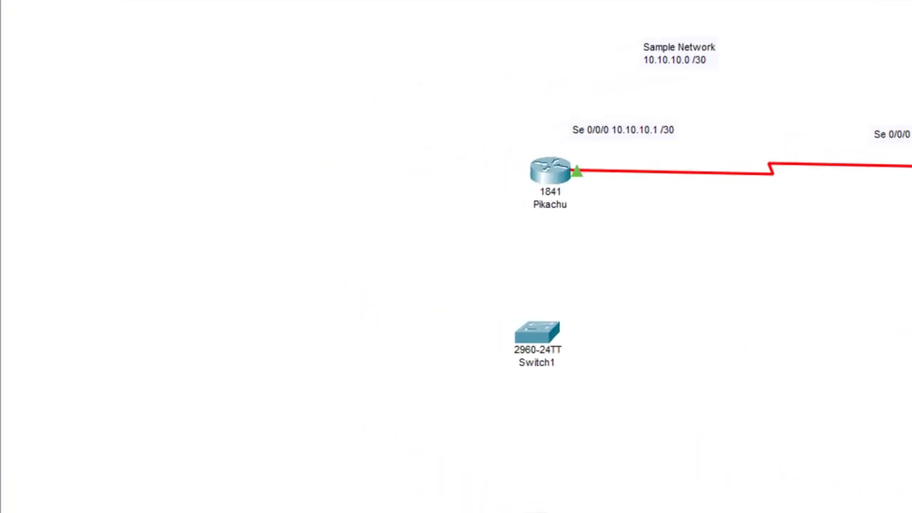
Add a note left of Pikachu reading 'Pokemon Network' and 'ID: 55.55.55.0 /30'.
click(144, 257)
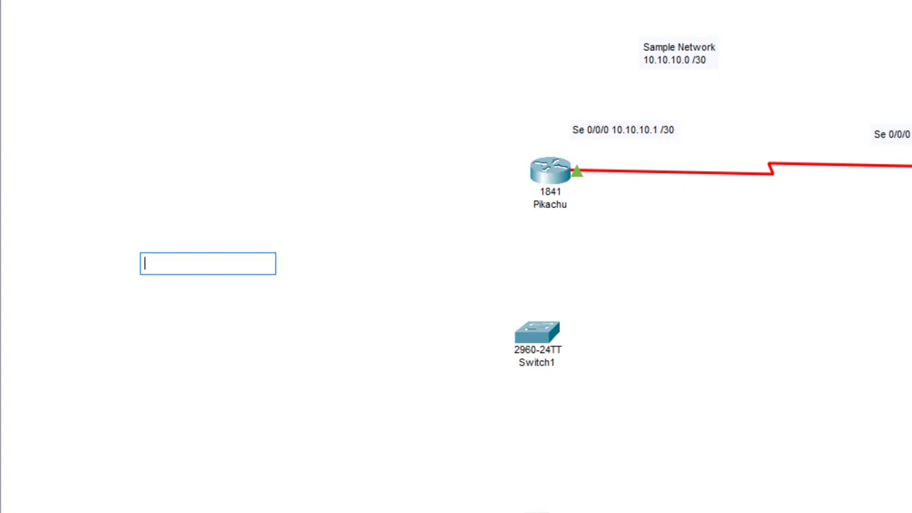
text(Pokemon)
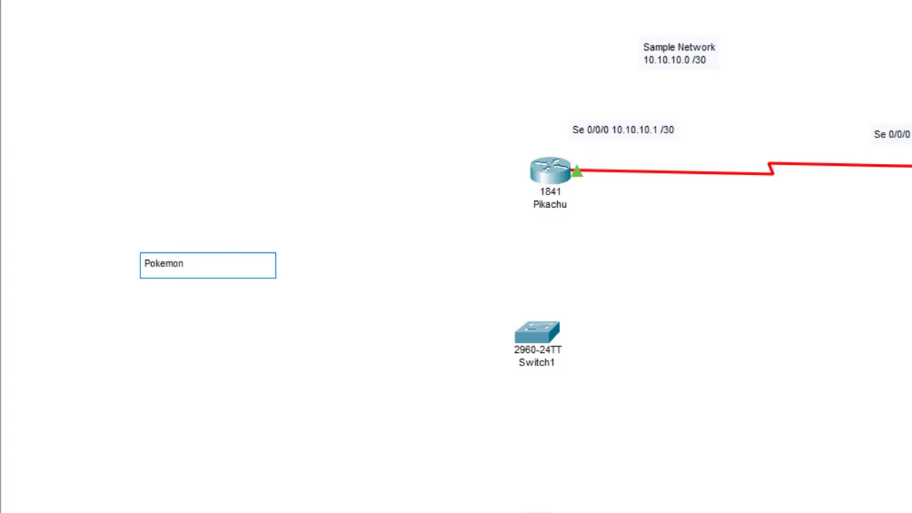
text( Network)
key(Return)
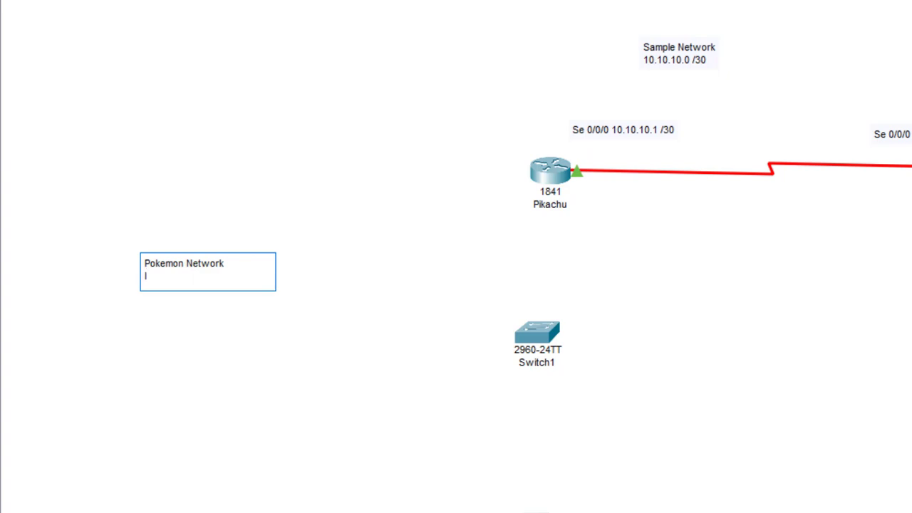
text(ID: 55.55.55.0 /30)
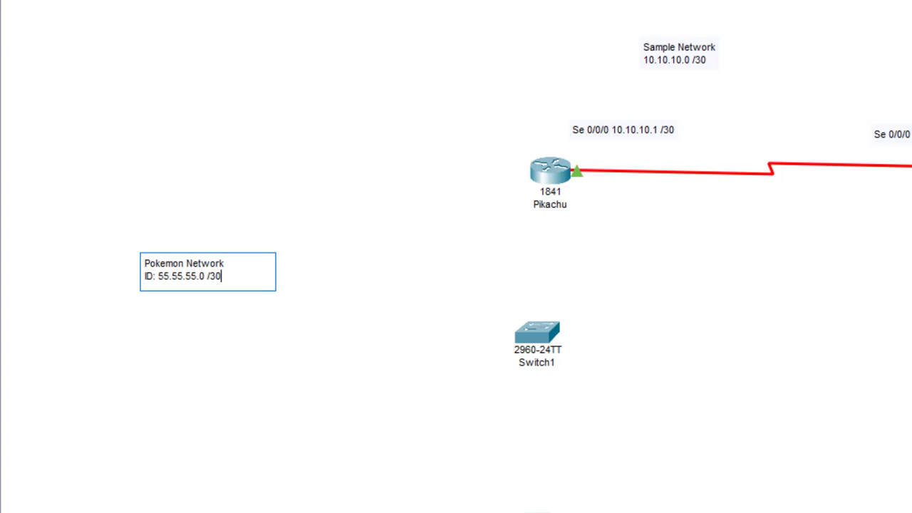
key(Return)
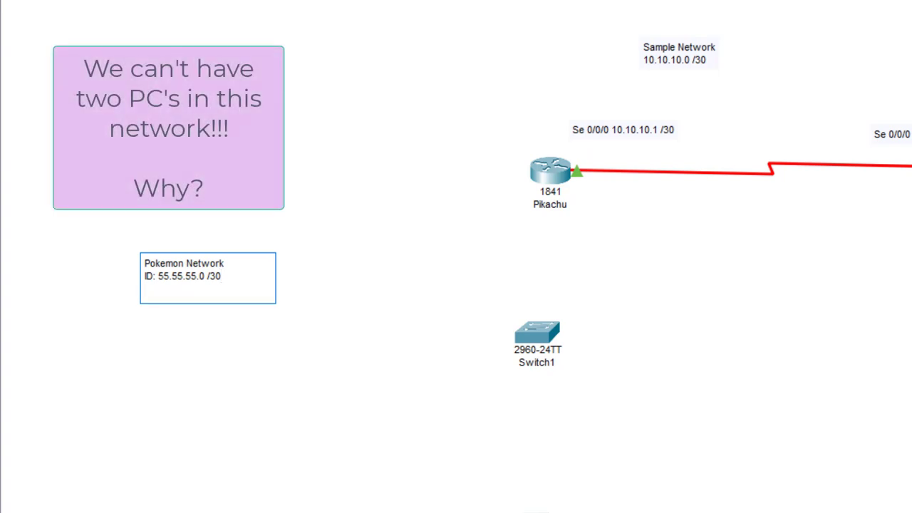
key(BackSpace)
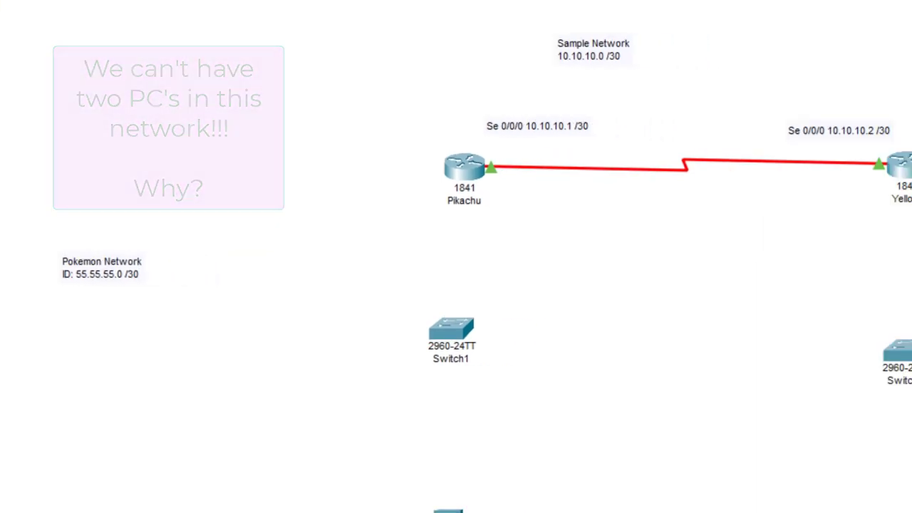
Add a note near Yellow reading 'Rainbow Network' and 'ID: 88.88.88.0 /30'.
click(413, 248)
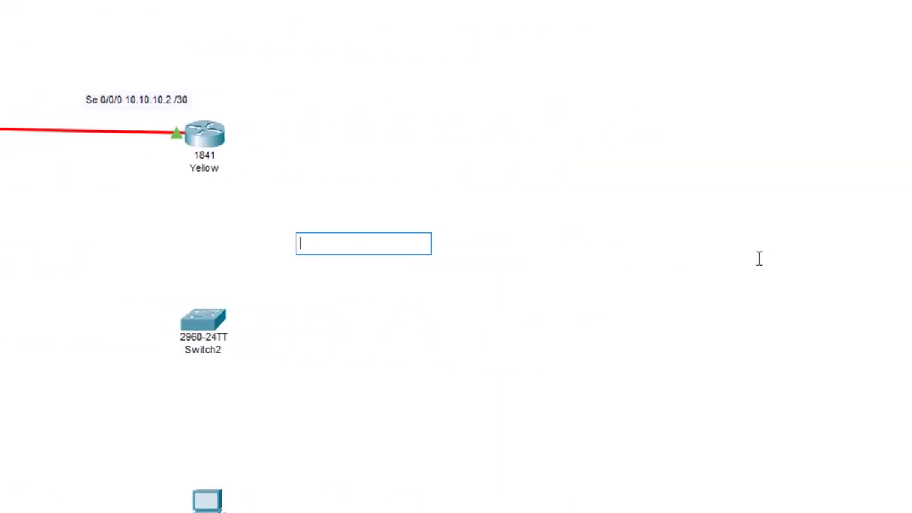
text(Rainbo)
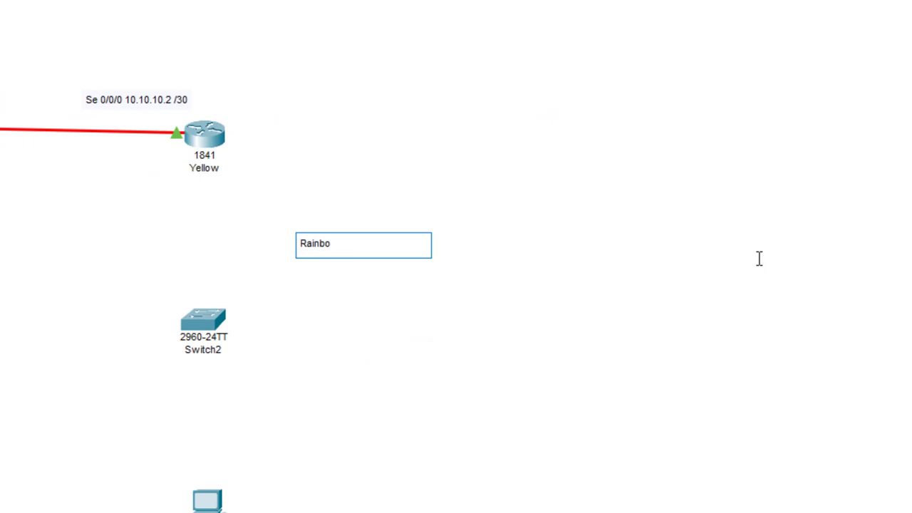
text(w Network)
key(Return)
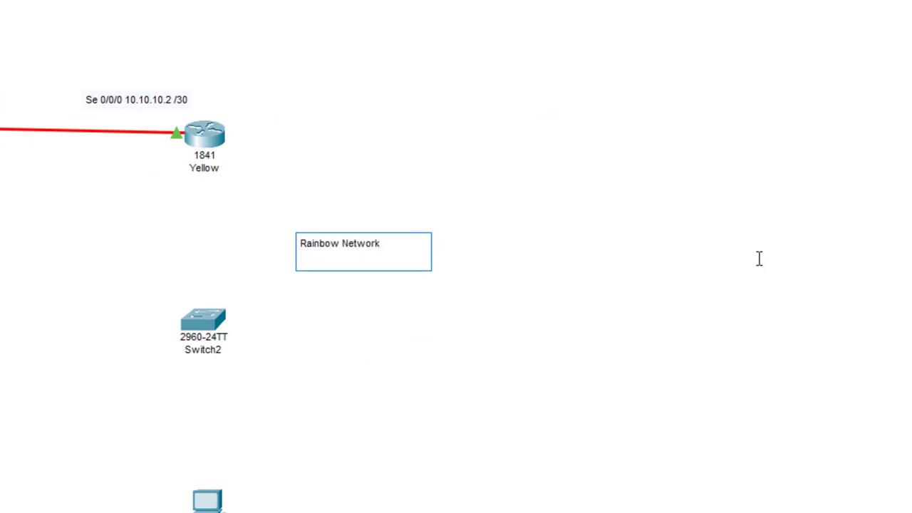
text(ID: 88.88.88.0 /30)
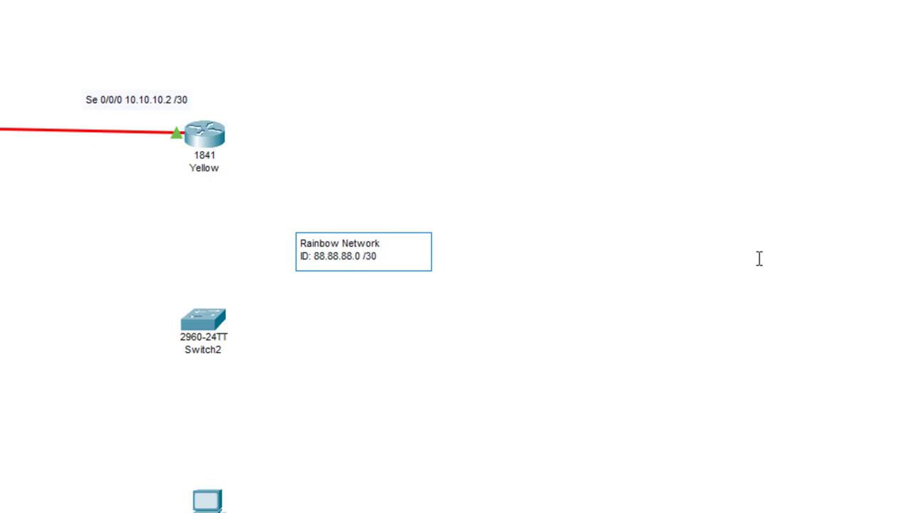
click(759, 259)
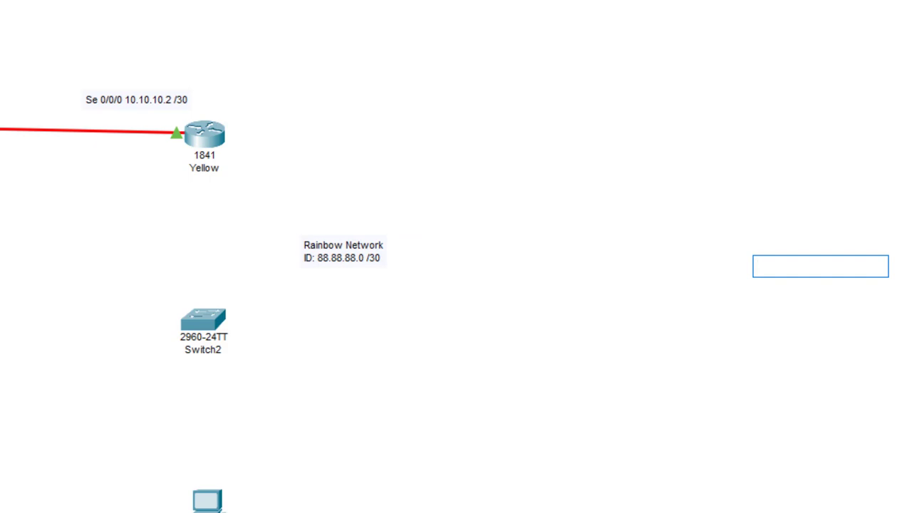
click(289, 139)
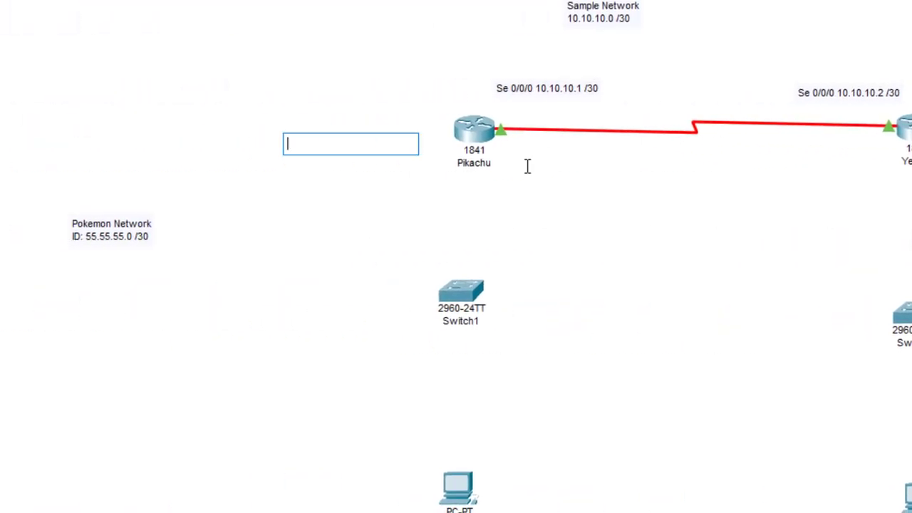
key(Escape)
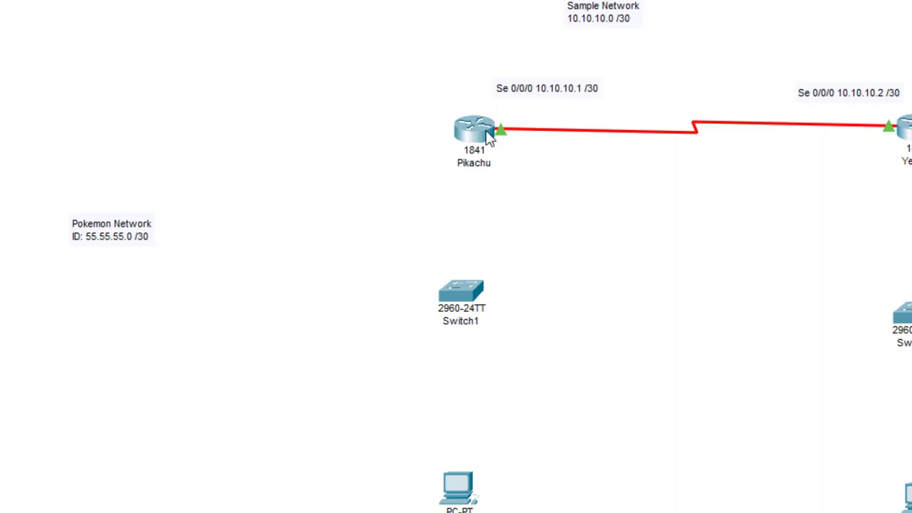
mouse_move(489, 138)
mouse_move(467, 296)
mouse_move(460, 504)
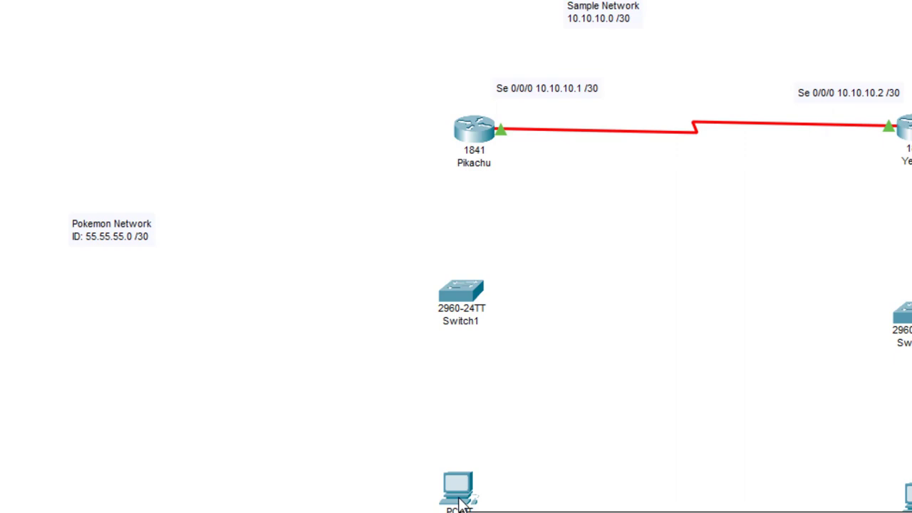
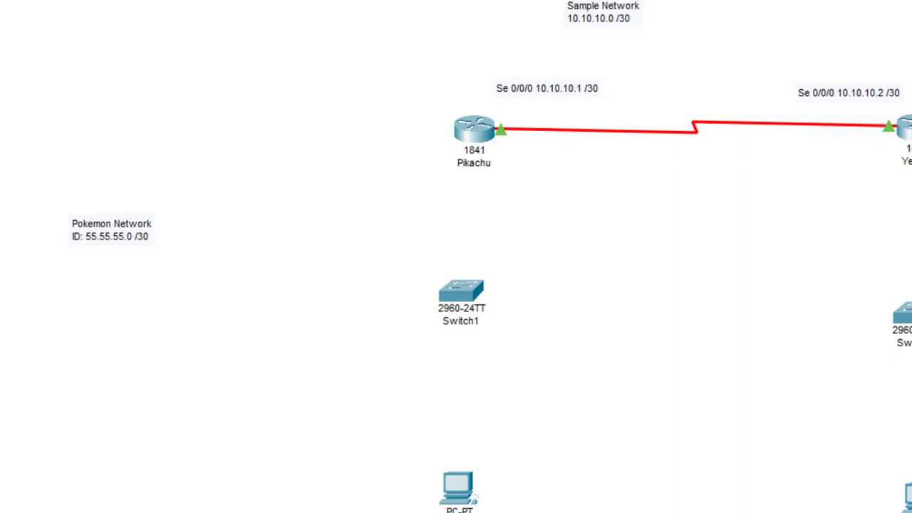
Add the note 'Fe 0/0 88.88.88.1 /30' beside the Pikachu router.
click(256, 135)
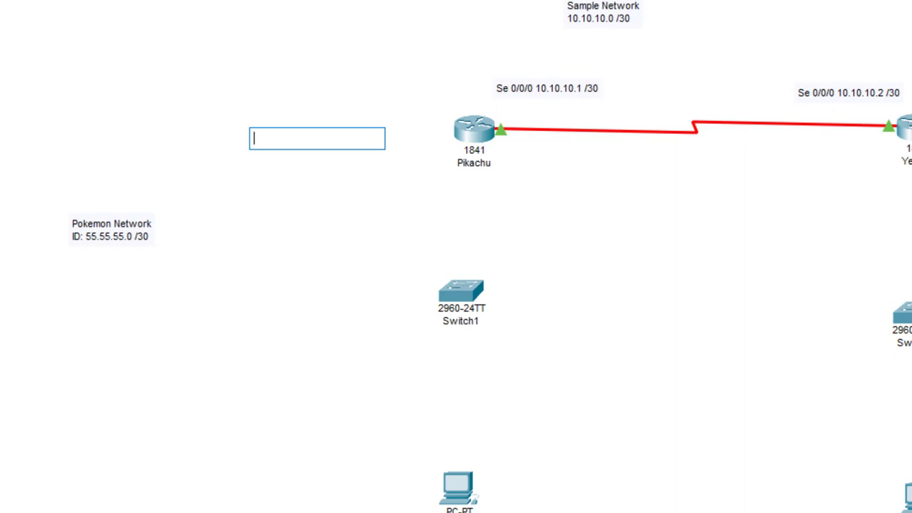
text(Fe 0/0 88)
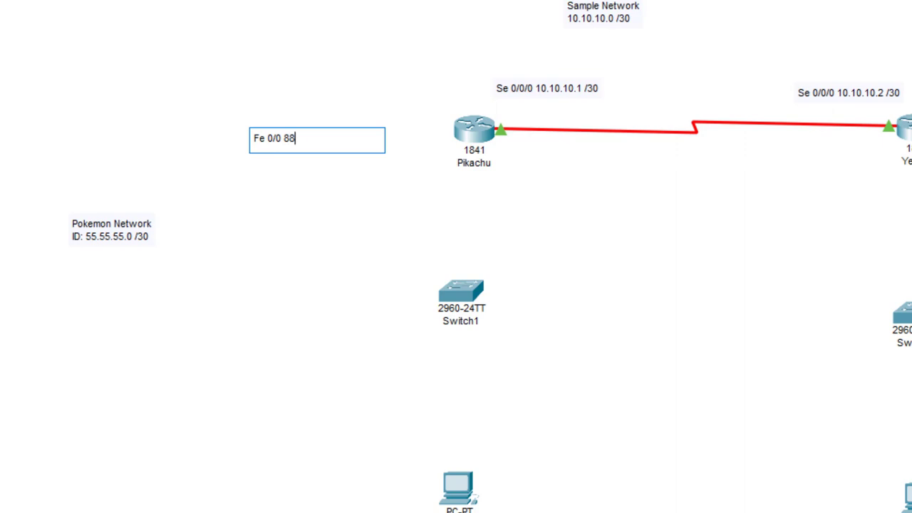
text(.88.1)
Add the note 'Fe 0 88.88.88.2 /30' beside the PC under Switch1.
click(282, 472)
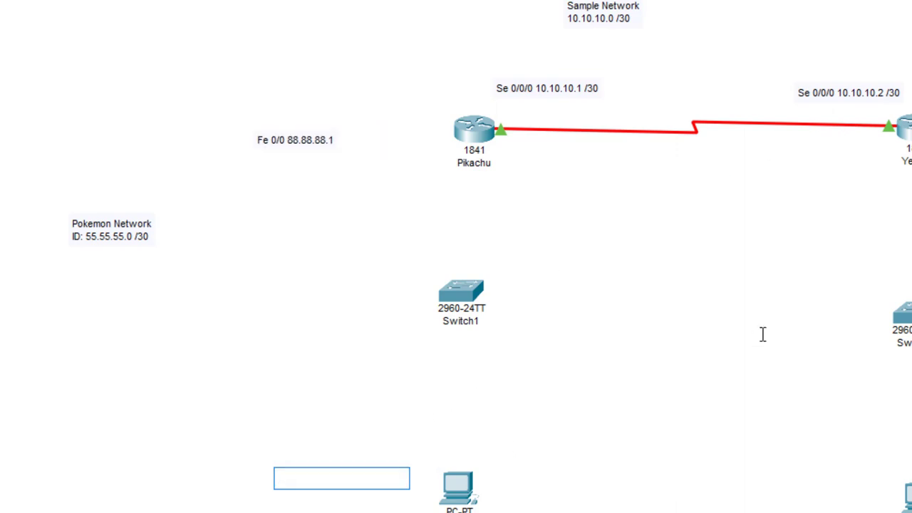
text(Fe)
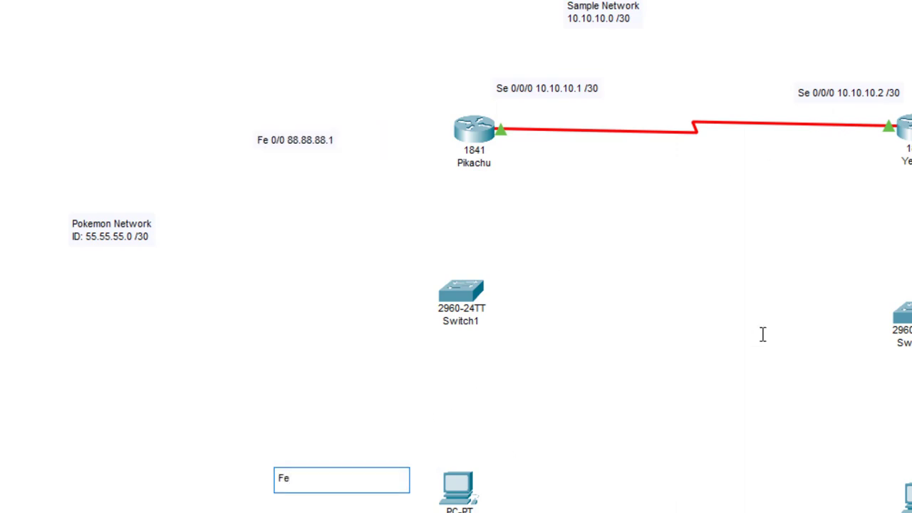
text( 0)
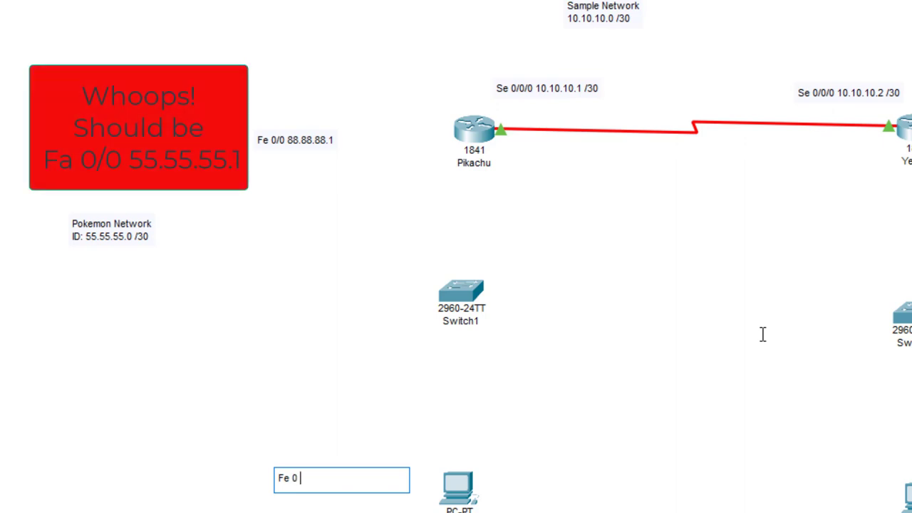
text( 88.88.88.2)
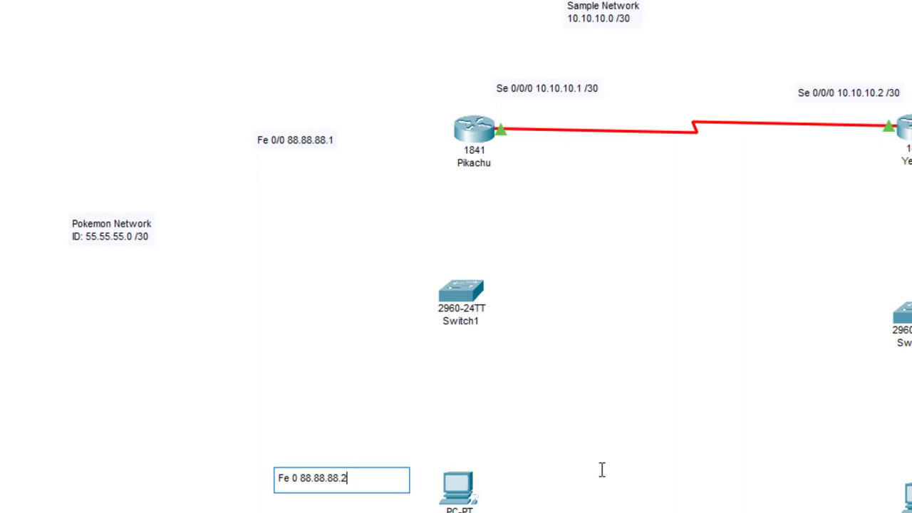
text(30)
click(157, 2)
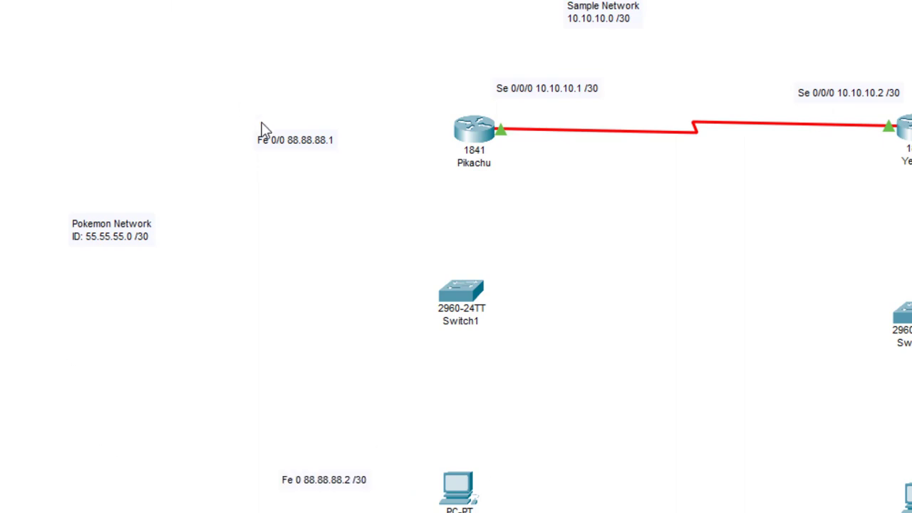
mouse_move(469, 130)
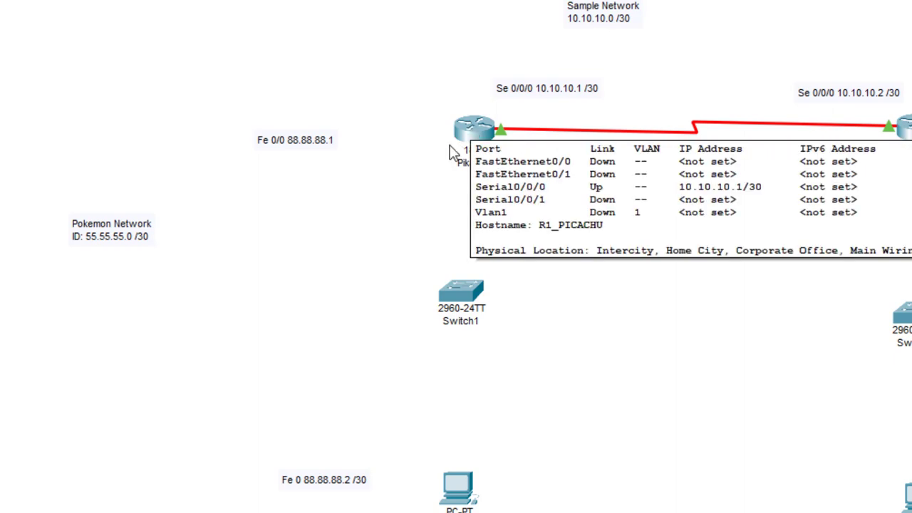
Reopen the Pikachu 'Fe 0/0 88.88.88.1' note and finish editing it.
double_click(314, 142)
click(342, 139)
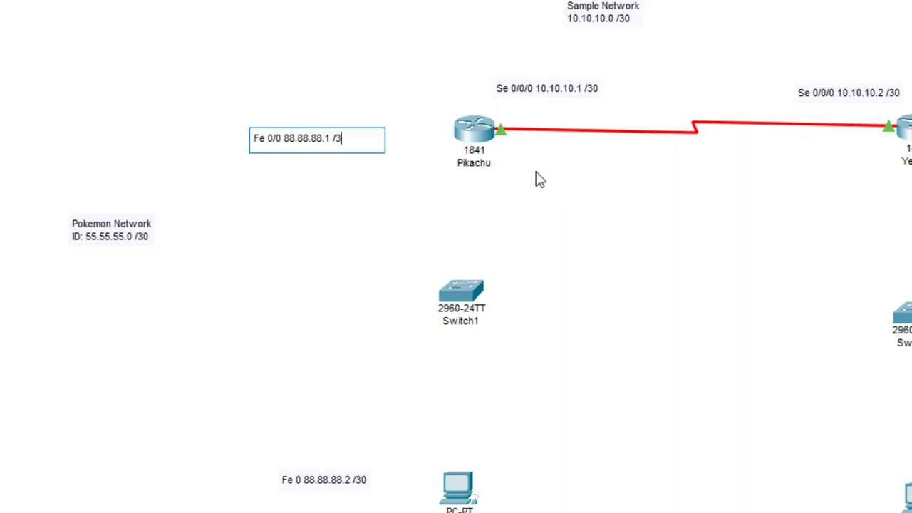
key(Escape)
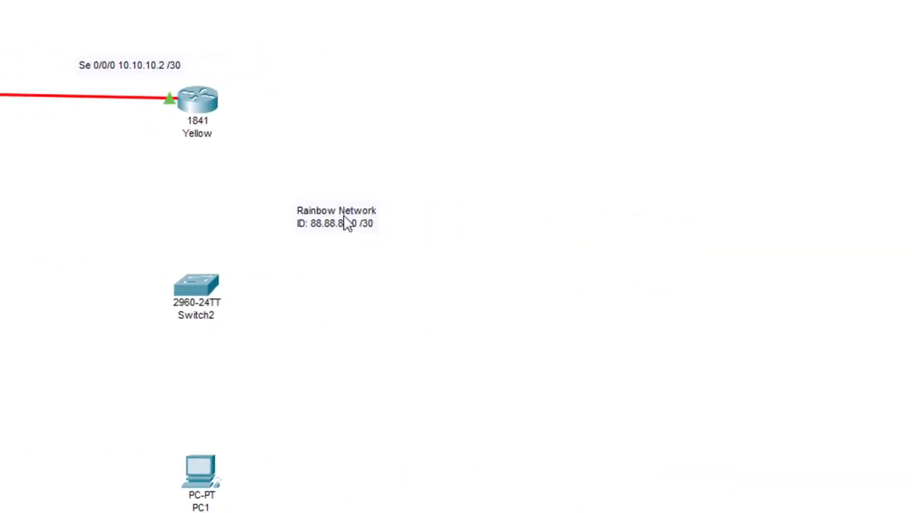
Label Yellow 'Fa 0/0 55.55.55.1 /30' and PC1 'Fa 0 55.55.55.2 /30', leaving the Rainbow note unchanged.
click(344, 219)
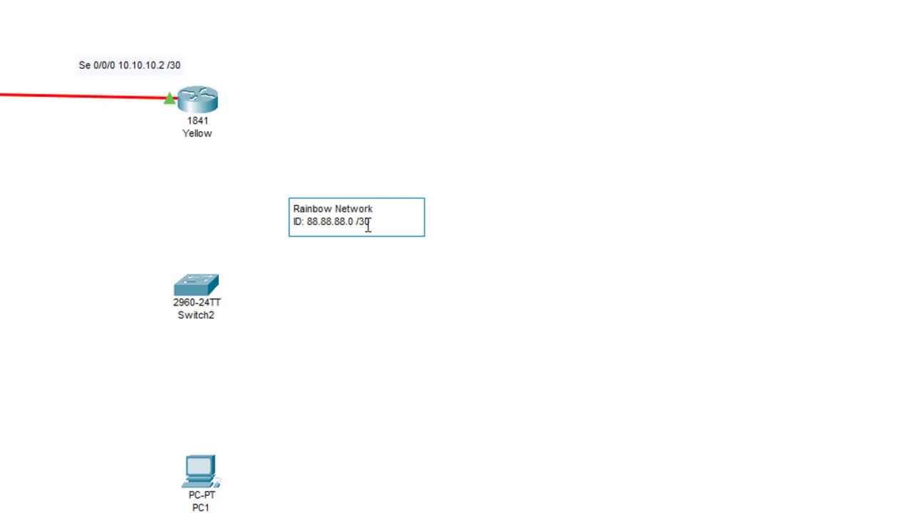
click(527, 176)
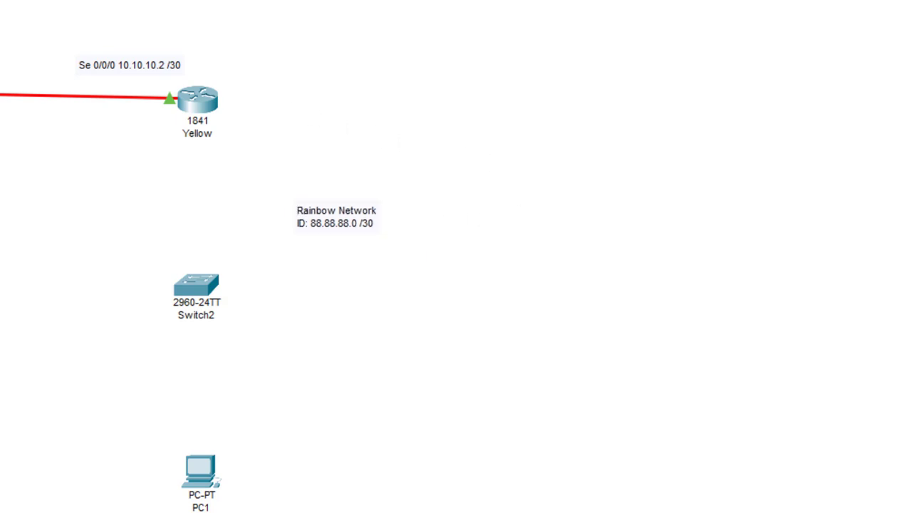
click(303, 88)
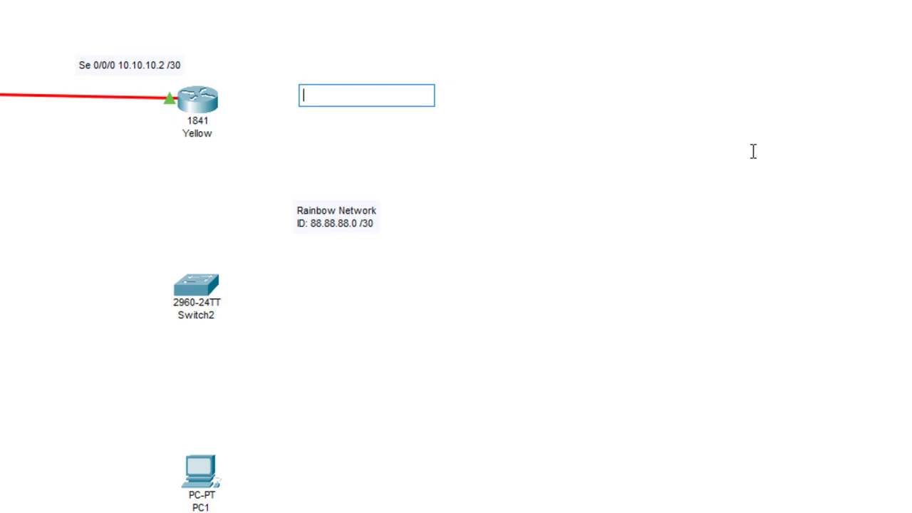
text(F)
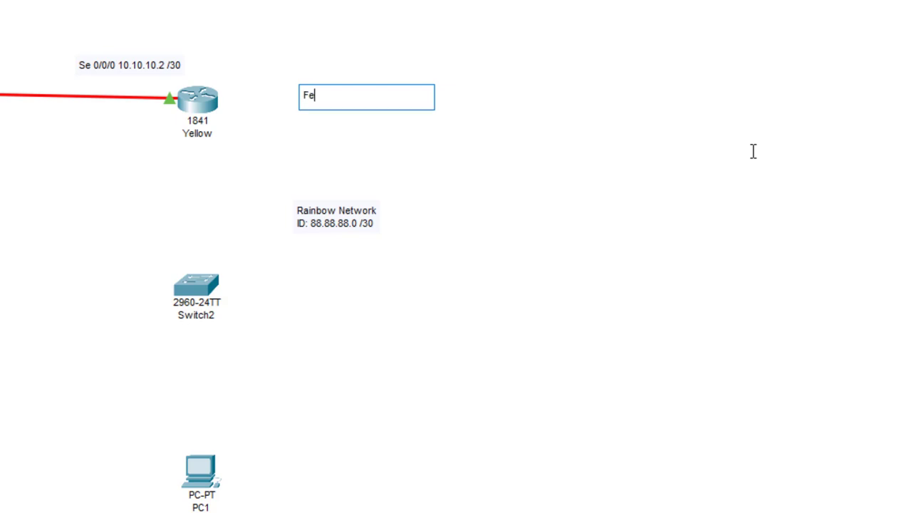
text(e)
key(BackSpace)
text(a)
text(55.55.55.1)
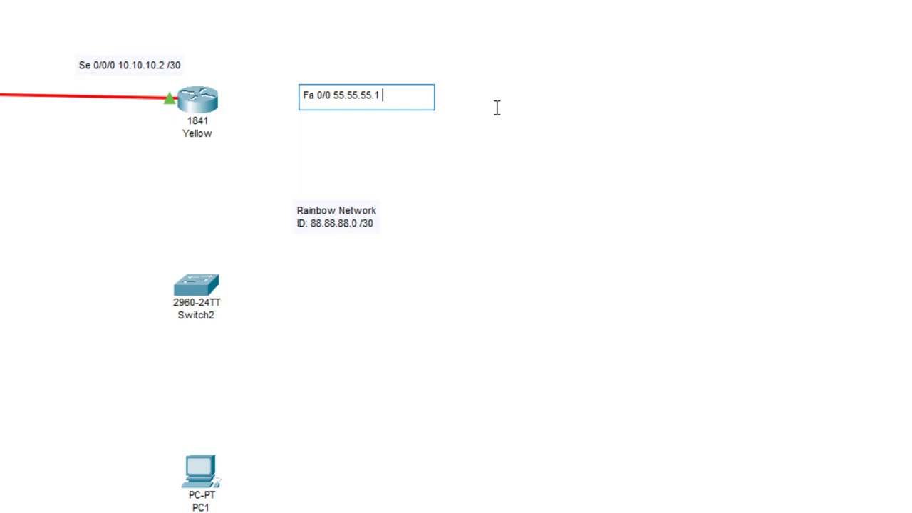
text( /30)
click(293, 458)
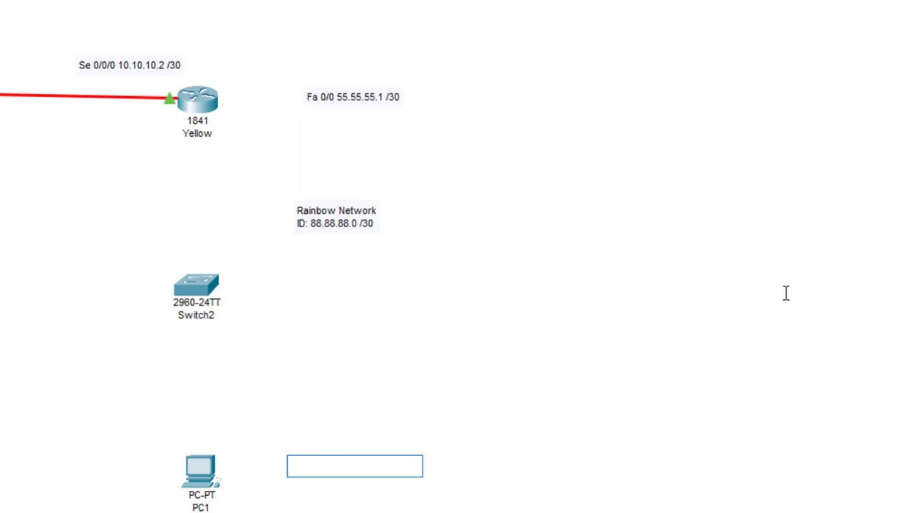
text(Fa 0)
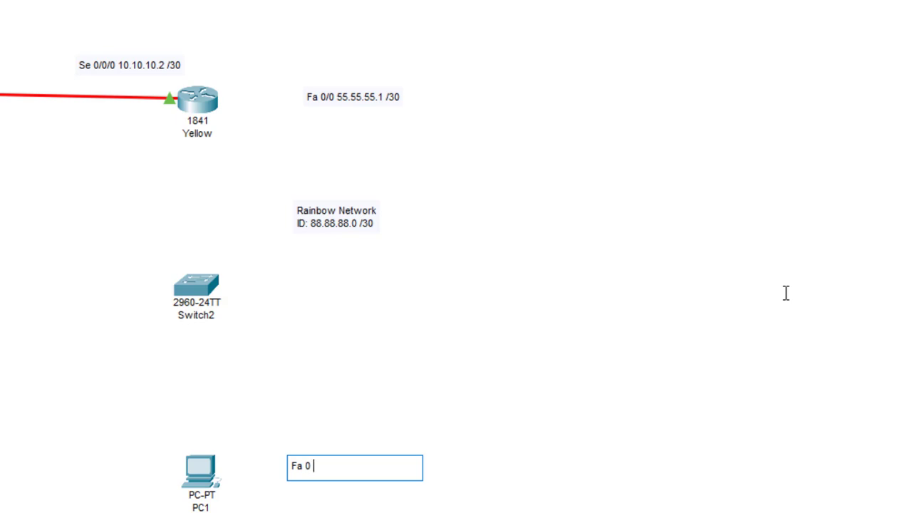
text( 55.55.55.2 /30)
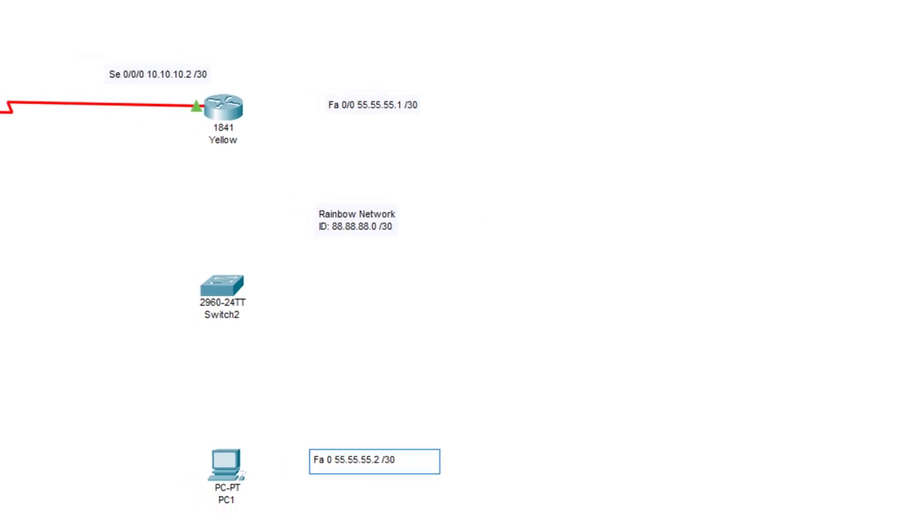
Move the 55.55.55.1 and 55.55.55.2 labels beside Pikachu and PC0.
click(335, 106)
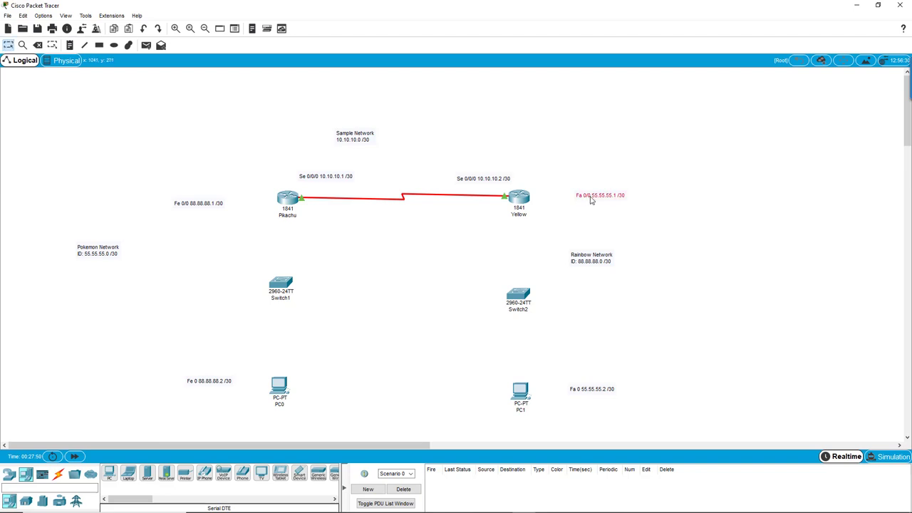
drag(591, 201, 626, 195)
click(581, 391)
drag(581, 391, 610, 389)
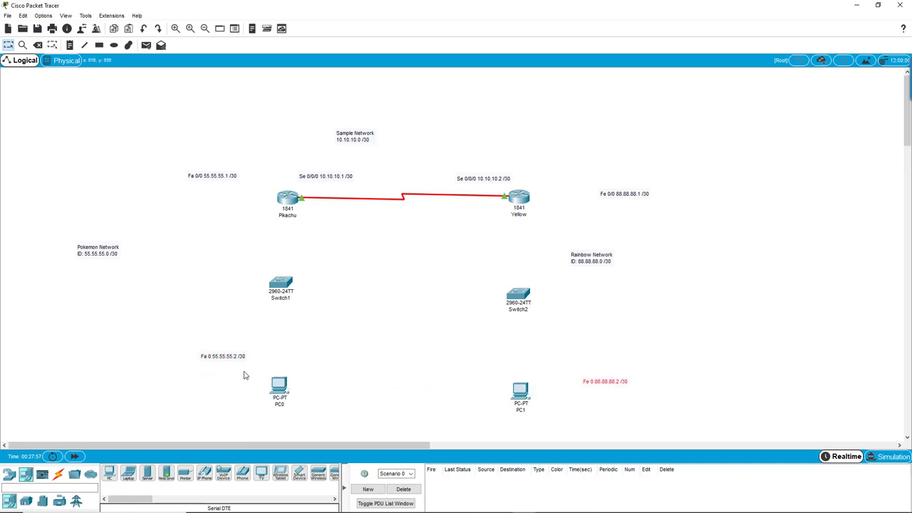
drag(221, 356, 223, 380)
drag(203, 177, 216, 201)
Change 'Fe' to 'Fa' in the 88.88.88 notes and position them beside Yellow and PC1.
click(608, 195)
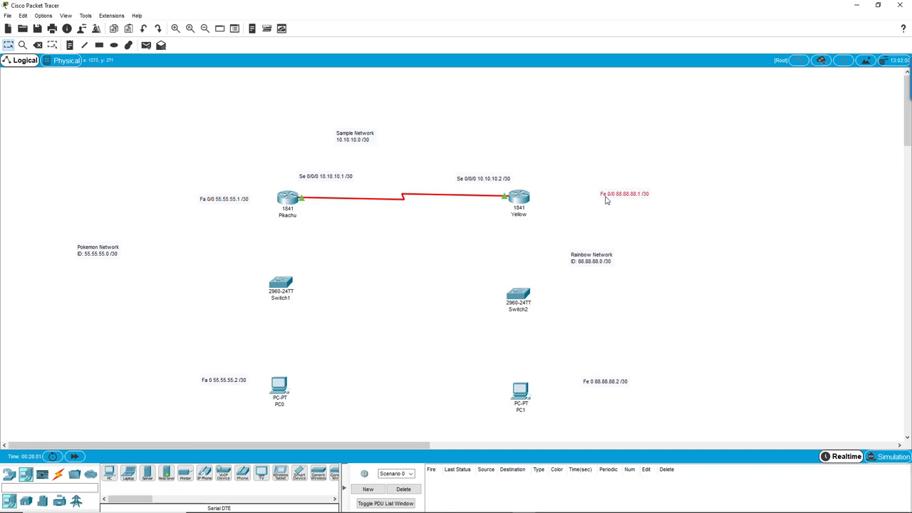
click(606, 197)
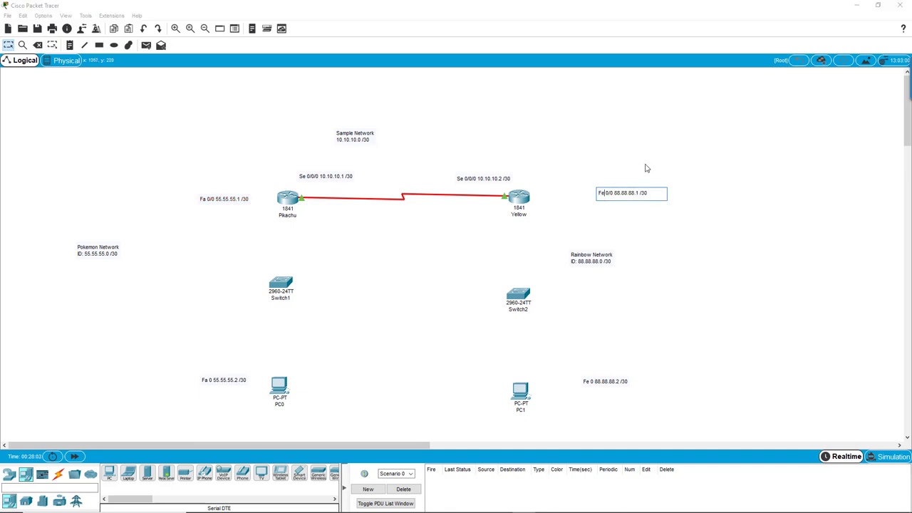
double_click(590, 382)
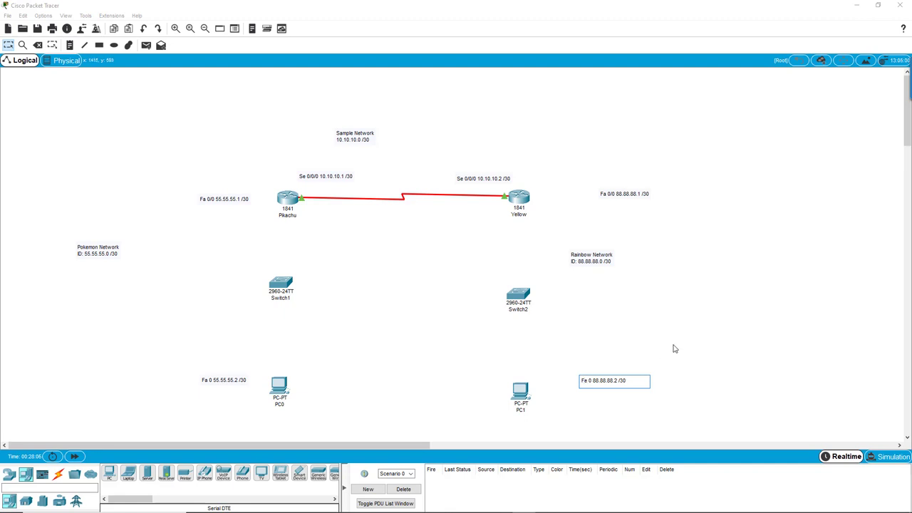
key(BackSpace)
text(a)
click(707, 362)
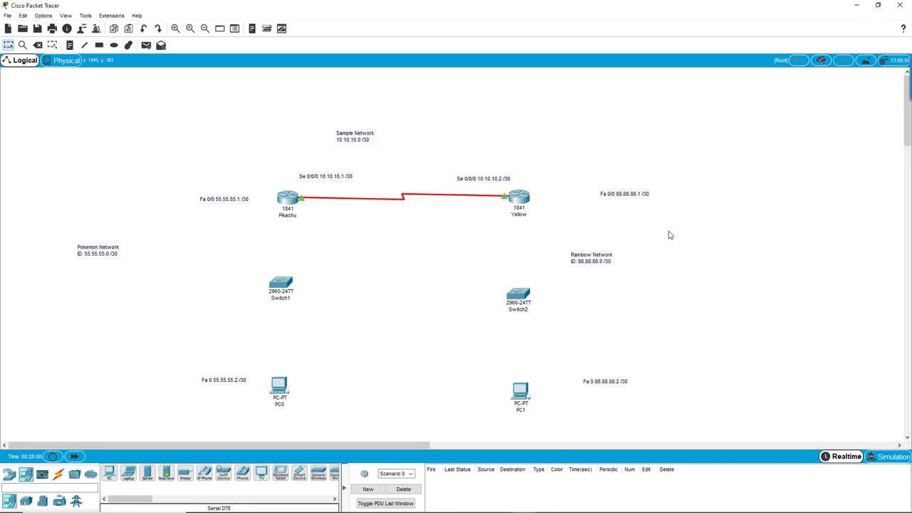
drag(635, 196, 607, 194)
drag(603, 266, 673, 297)
drag(616, 390, 612, 392)
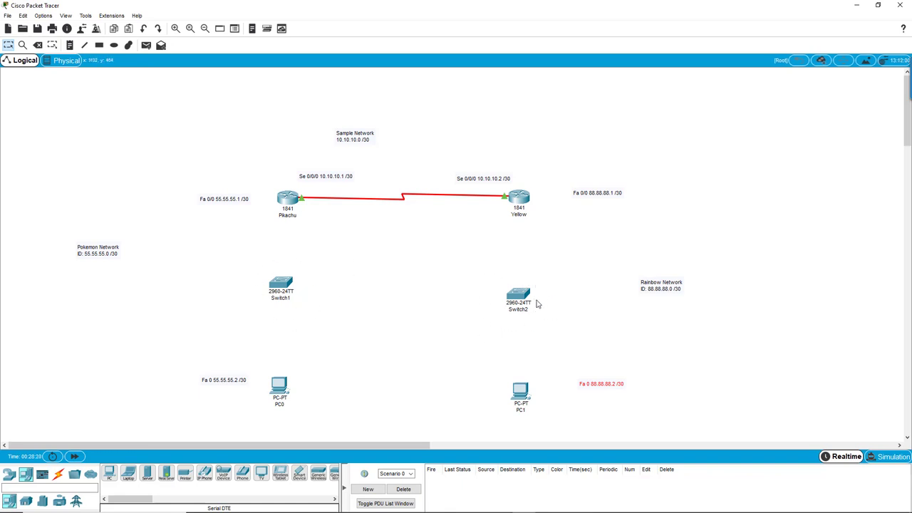
Cable PC0 to Switch1 Fa0/1 and Switch1 Fa0/3 to Pikachu Fa0/0 with straight-through copper.
click(60, 479)
click(147, 474)
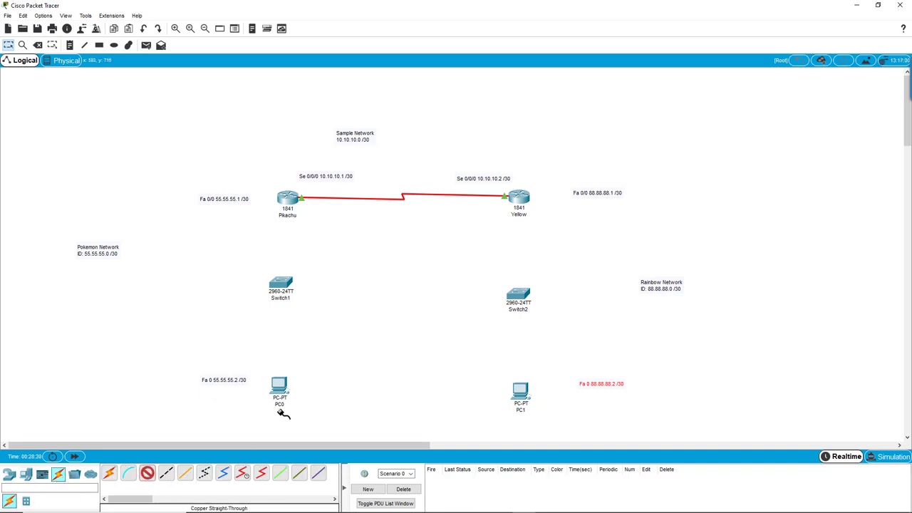
click(283, 390)
click(302, 422)
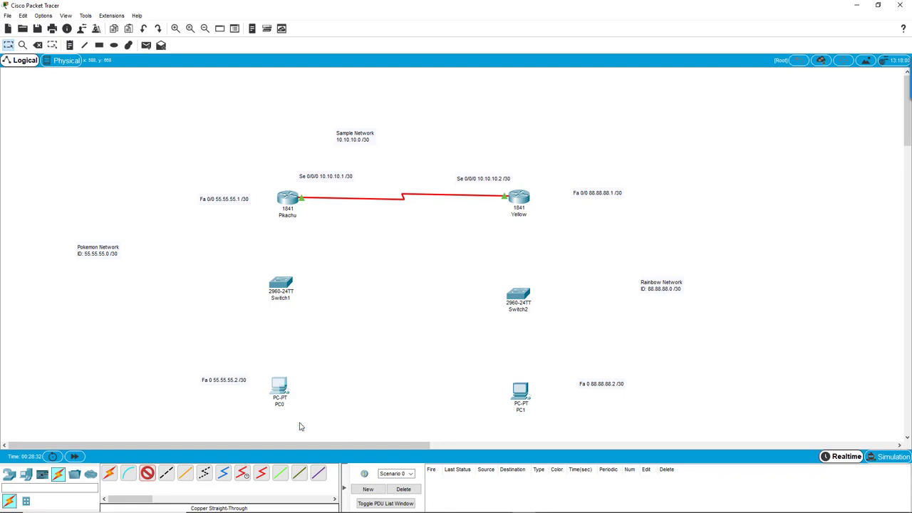
click(283, 285)
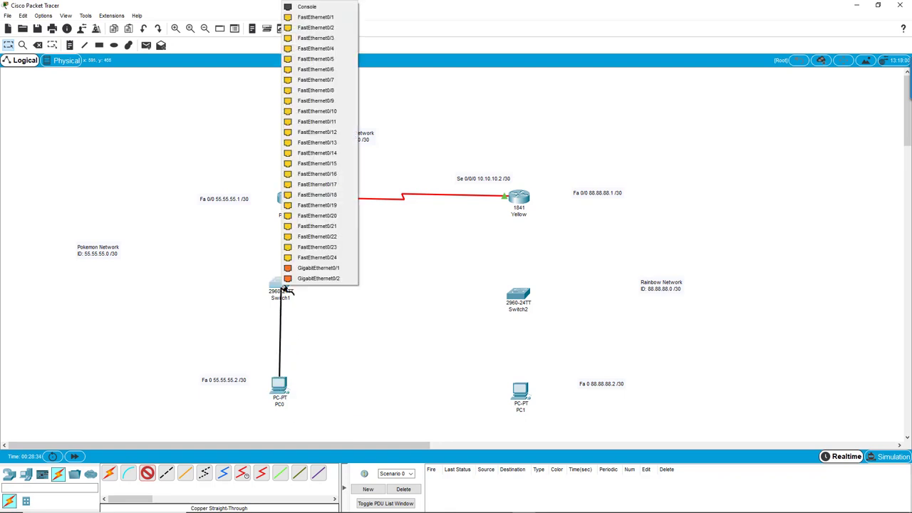
click(317, 17)
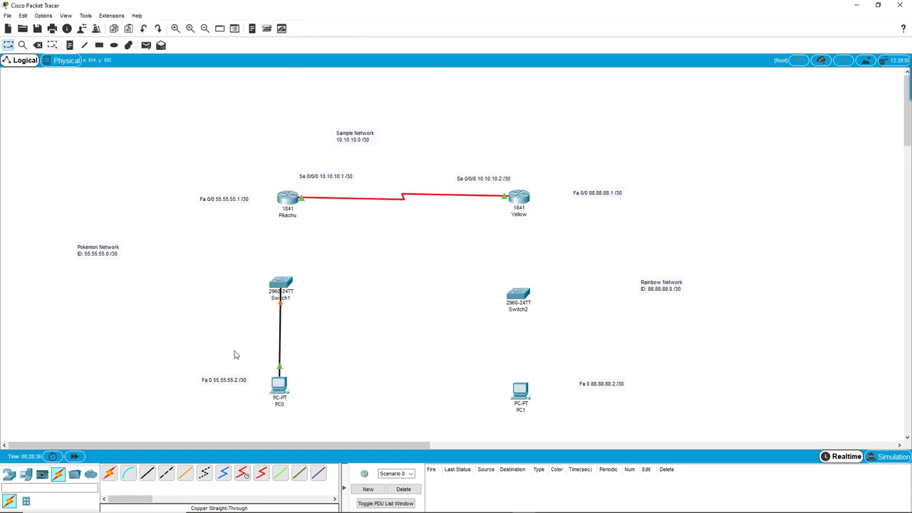
click(147, 472)
click(281, 286)
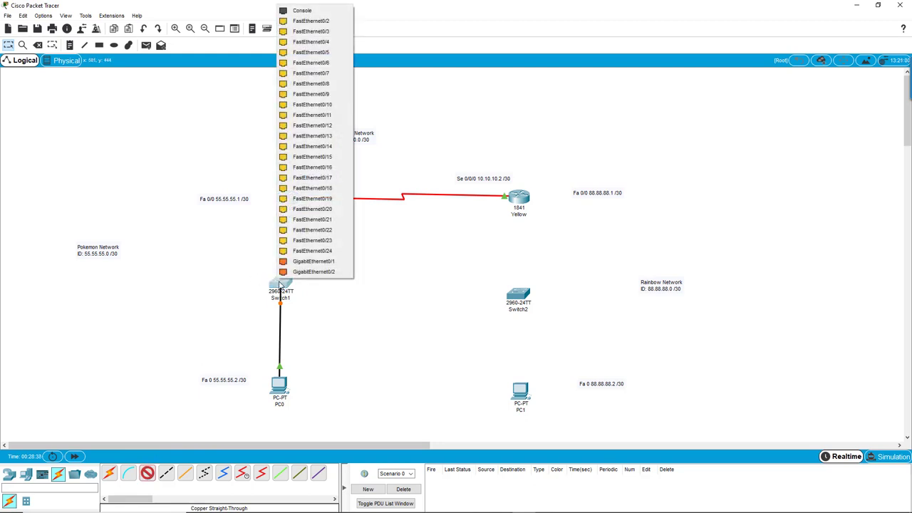
click(316, 31)
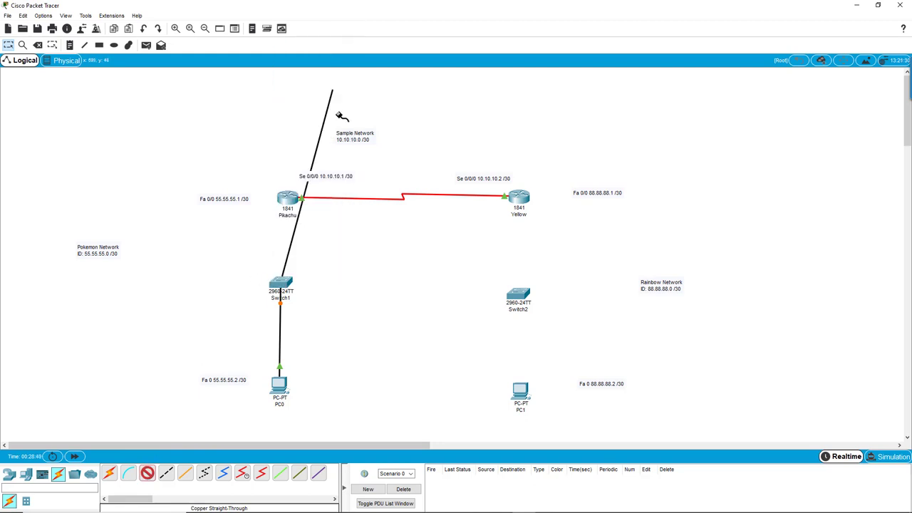
click(289, 202)
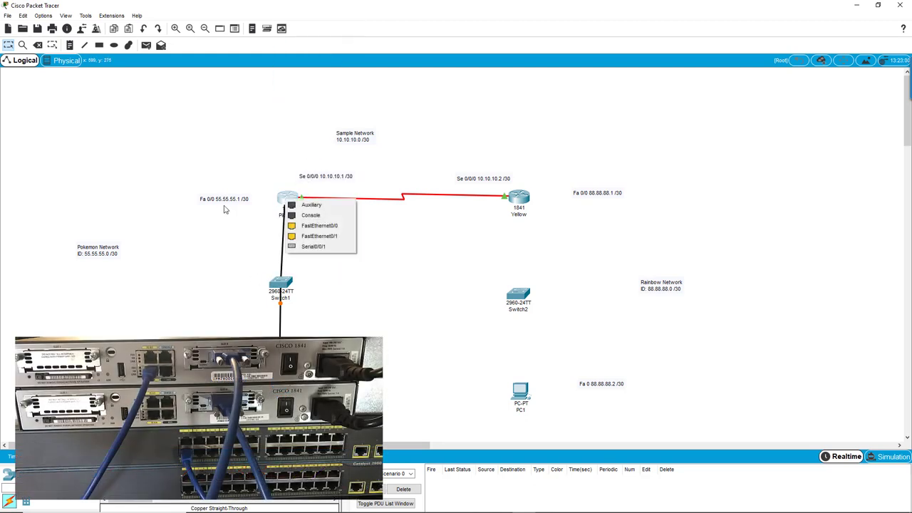
click(310, 226)
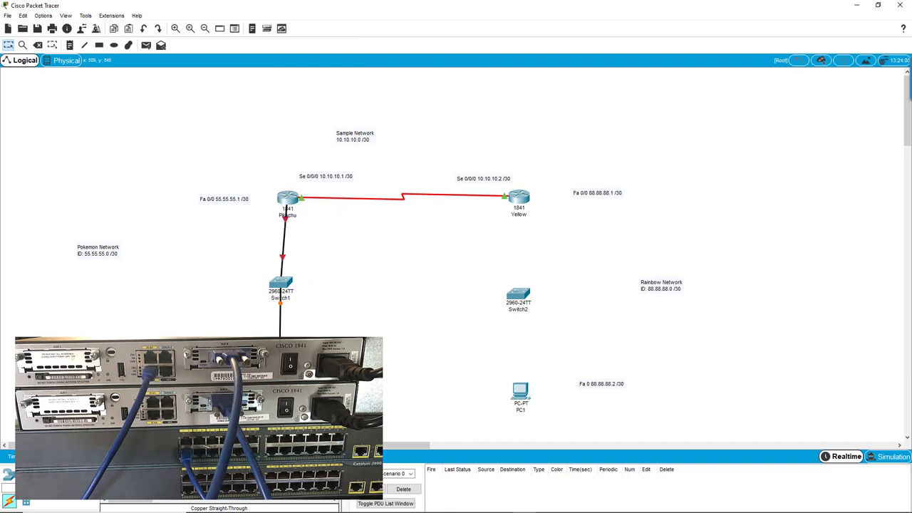
Cable PC1 Fa0 to Switch2 Fa0/1 and Switch2 Fa0/2 to Yellow Fa0/0.
click(163, 475)
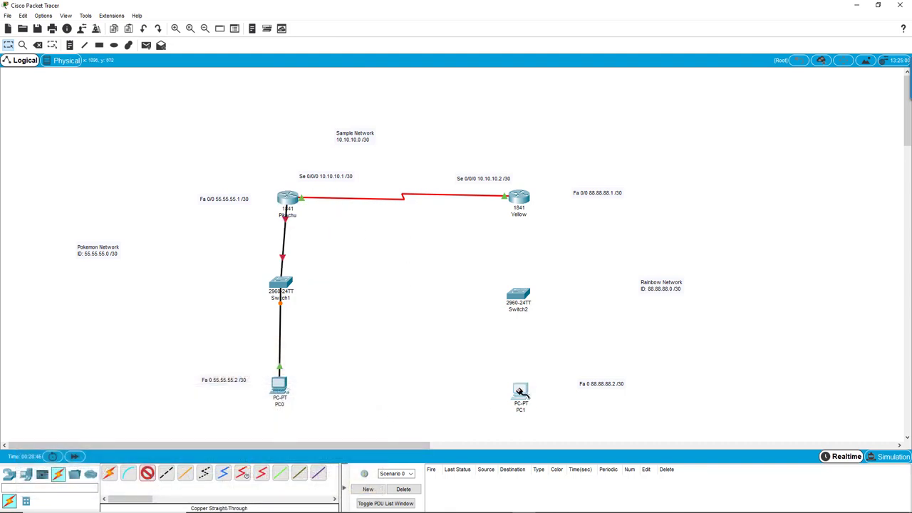
click(519, 390)
click(541, 425)
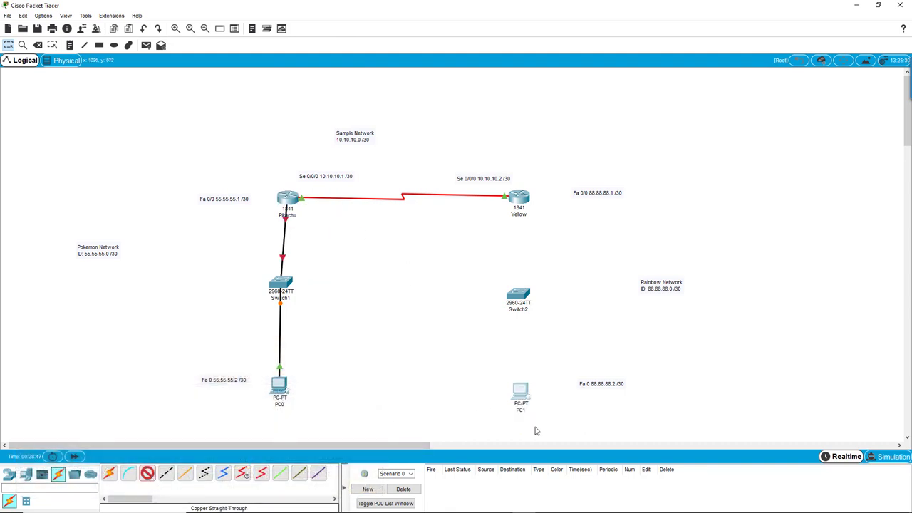
click(519, 295)
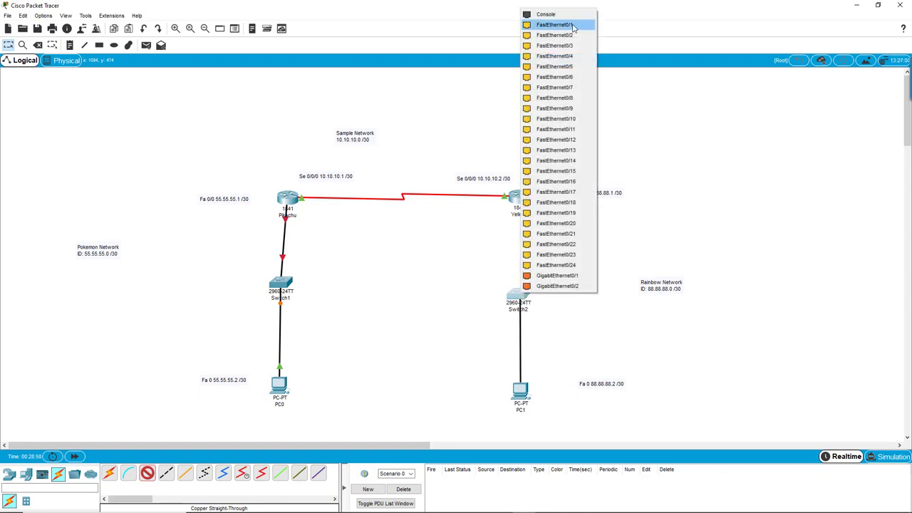
click(574, 27)
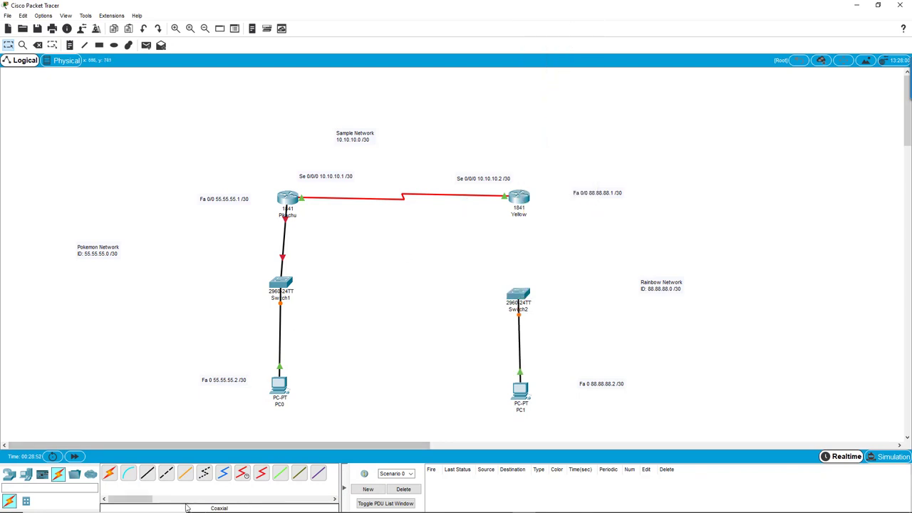
click(165, 473)
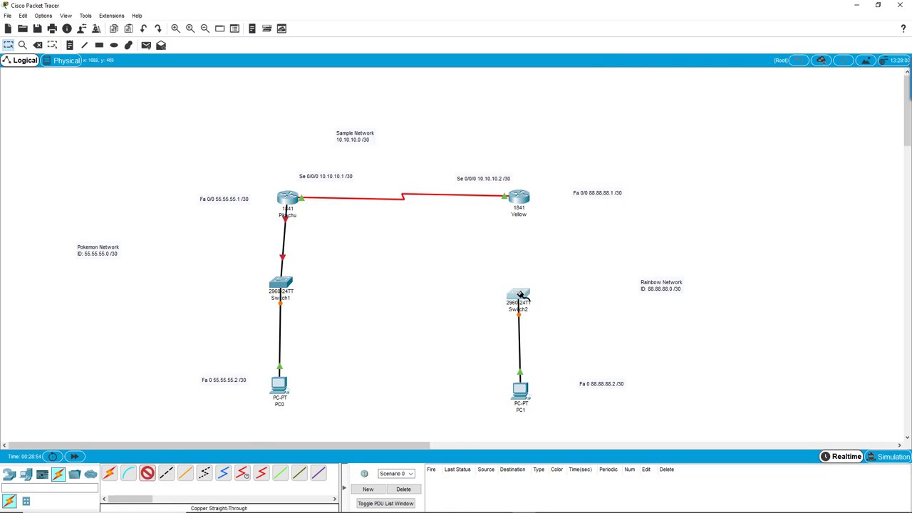
click(520, 296)
click(573, 36)
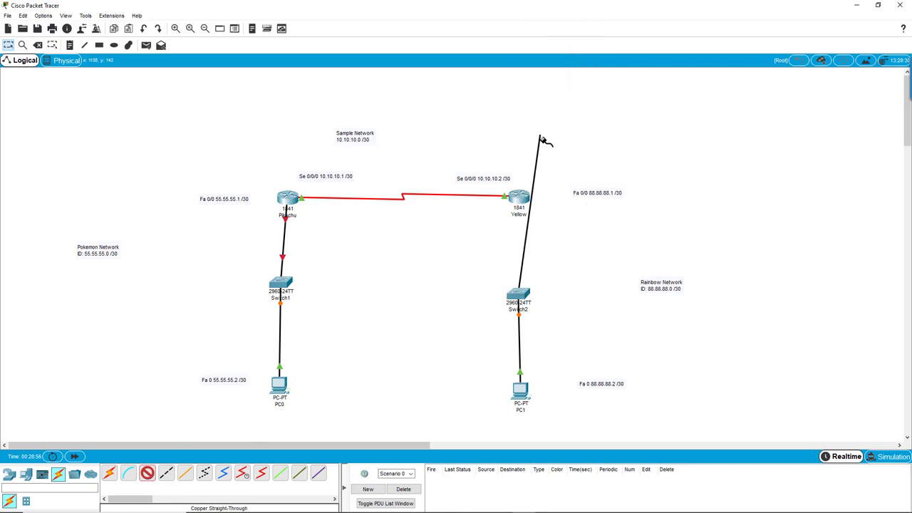
click(520, 197)
click(553, 221)
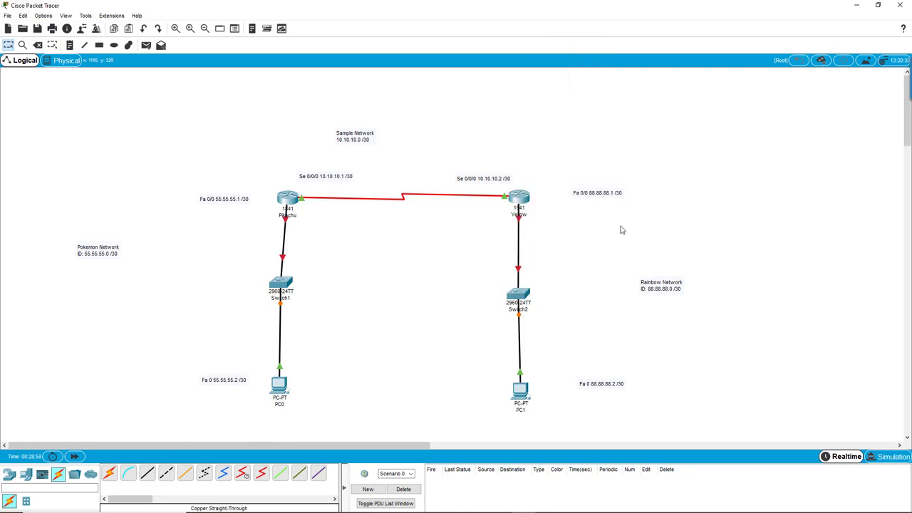
Fast-forward the simulation time, then open the Pikachu router's CLI window.
click(77, 457)
mouse_move(286, 223)
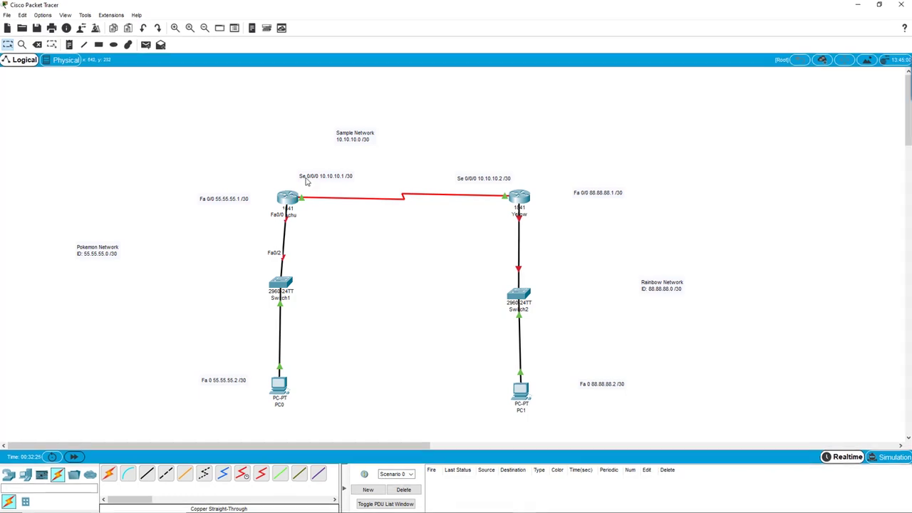
click(288, 197)
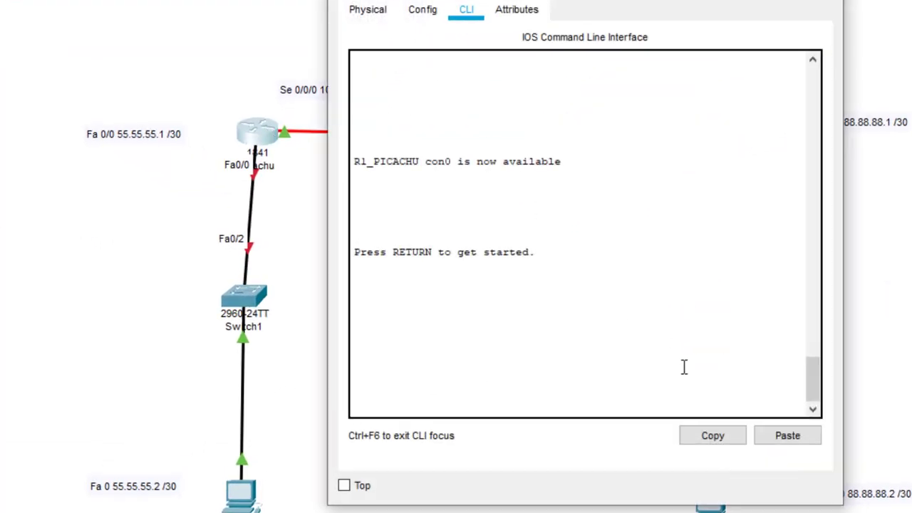
On Pikachu, run enable and config t and enter interface fa 0/0.
click(662, 353)
key(Return)
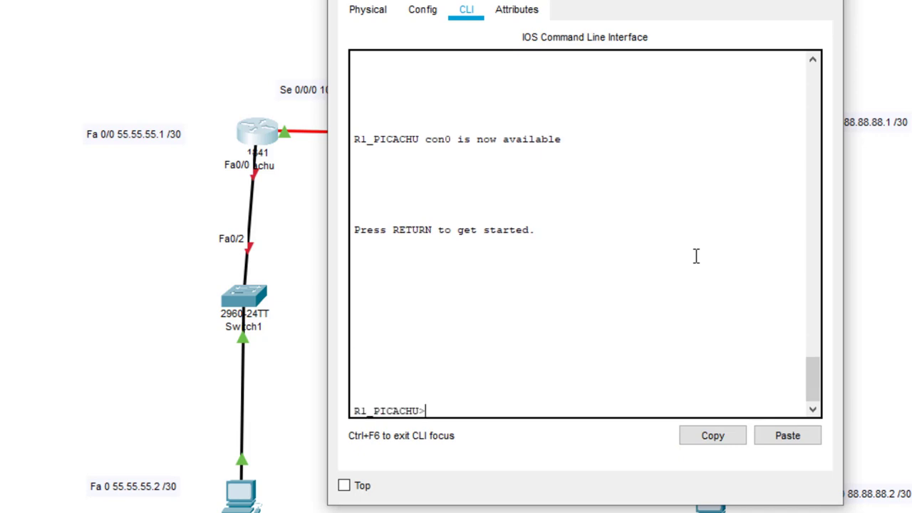
text(enable)
key(Return)
text(ci)
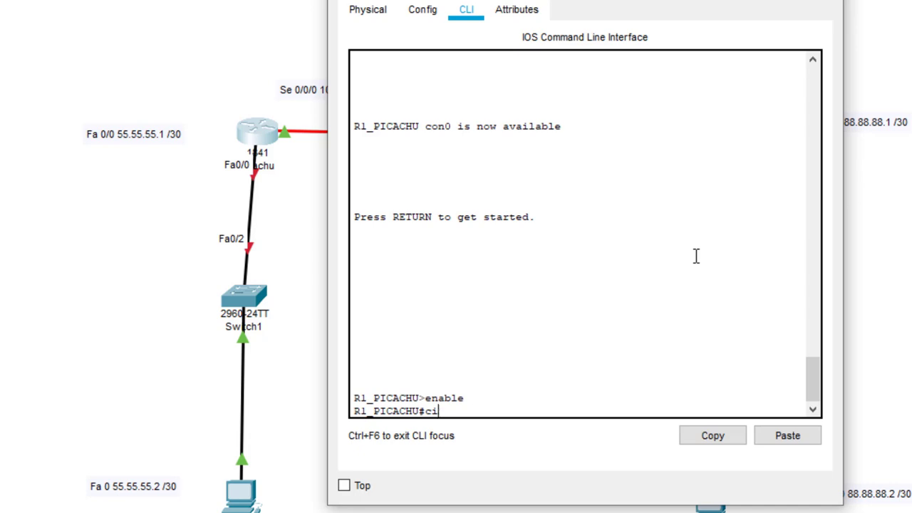
key(BackSpace)
text(onfig t)
key(Return)
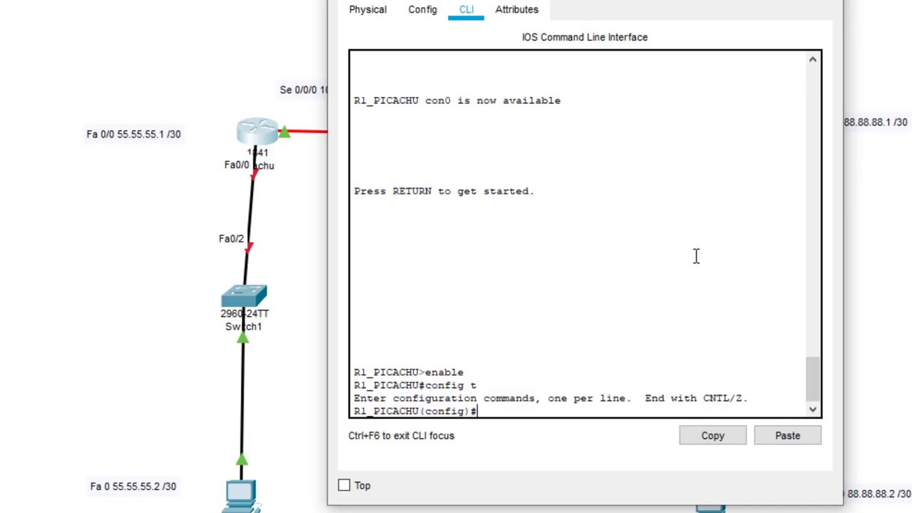
text(int fa 0/0)
key(Return)
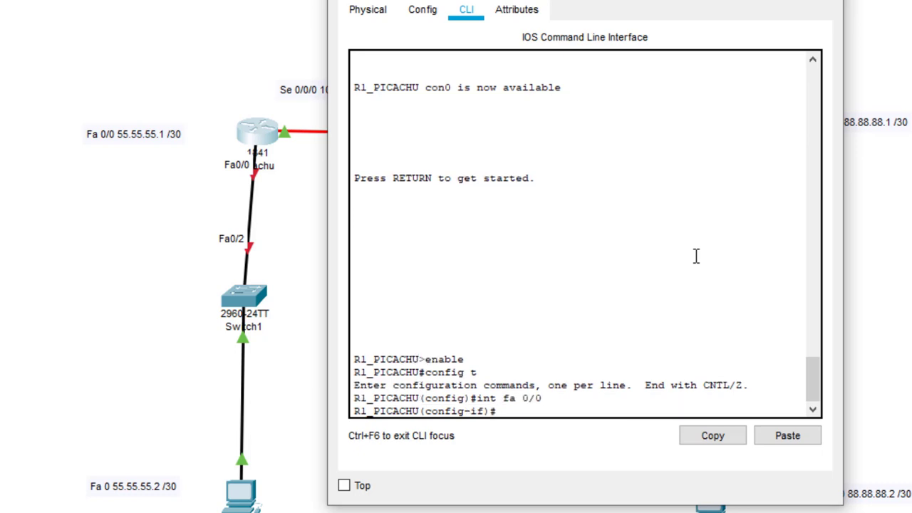
Assign fa 0/0 address 55.55.55.1 255.255.255.252 and bring it up with no shut.
text(ip)
text(55.55.55.)
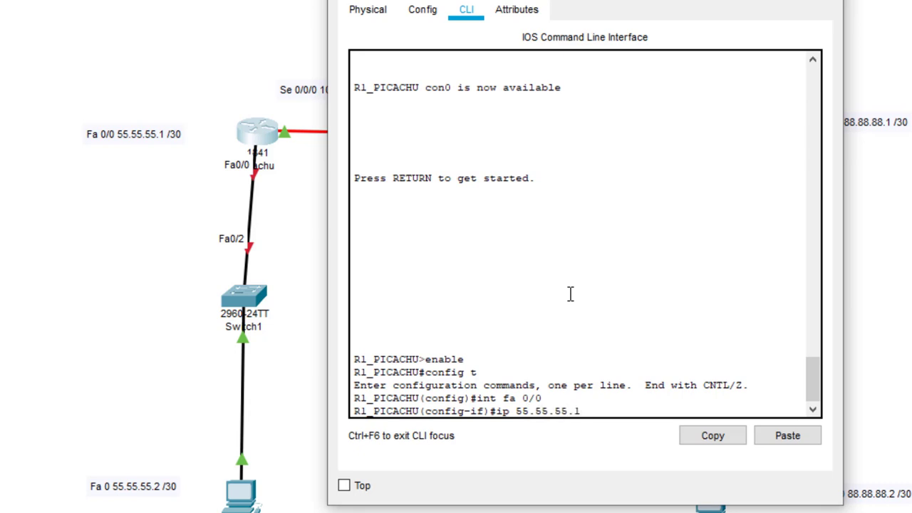
text(1 255.255.255)
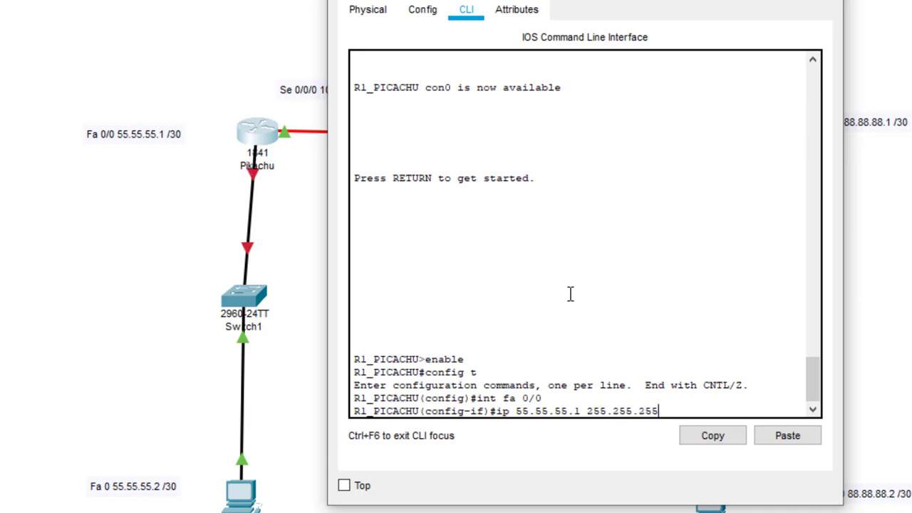
text(.252)
key(Return)
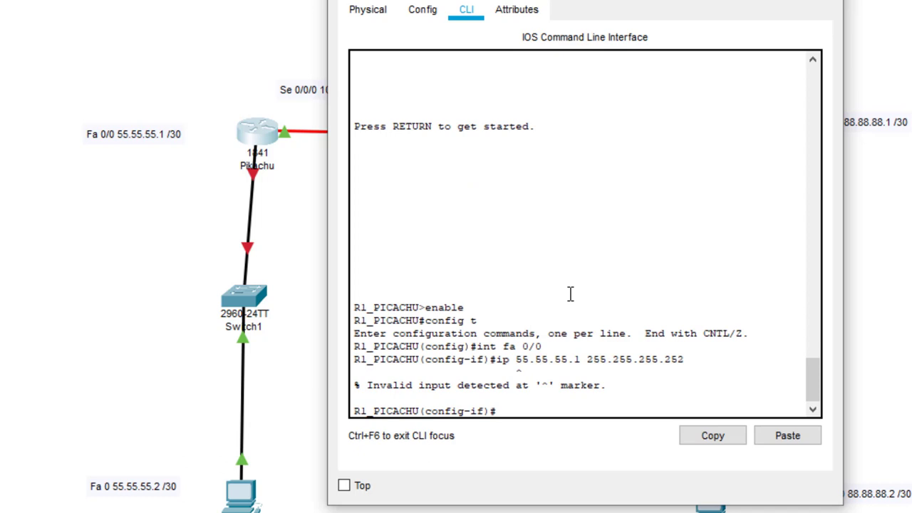
text(ip address 55.55.55.)
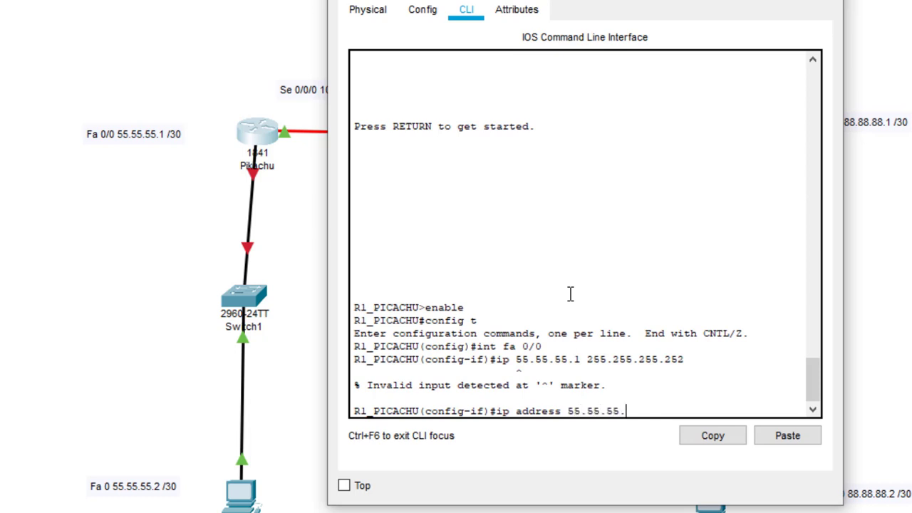
text(1 255.255.255.252)
key(Return)
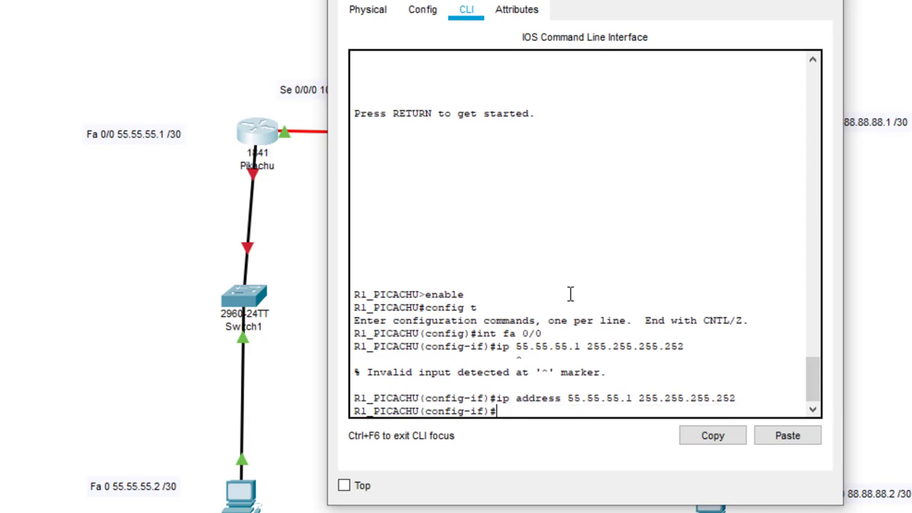
text(no shut)
key(Return)
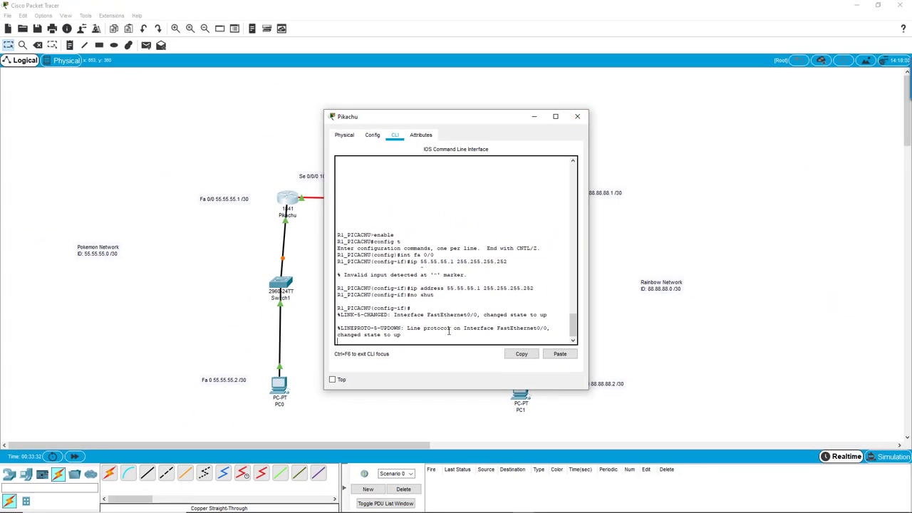
key(Return)
key(Return)
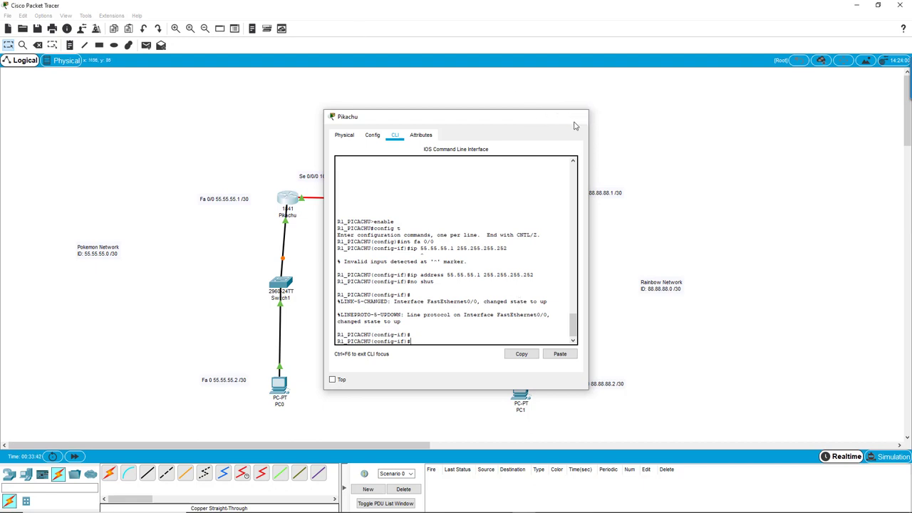
Close the router window, fast-forward time, and open PC0's IP Configuration.
click(578, 116)
click(74, 457)
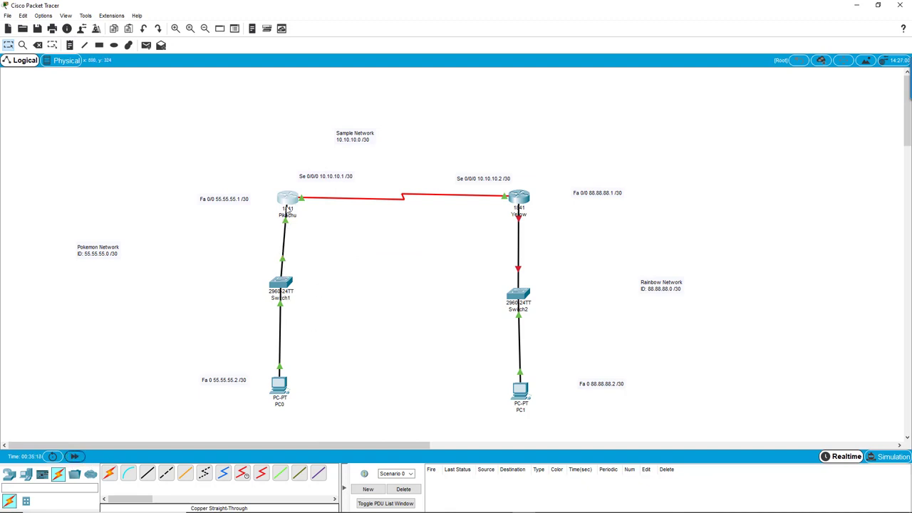
click(279, 389)
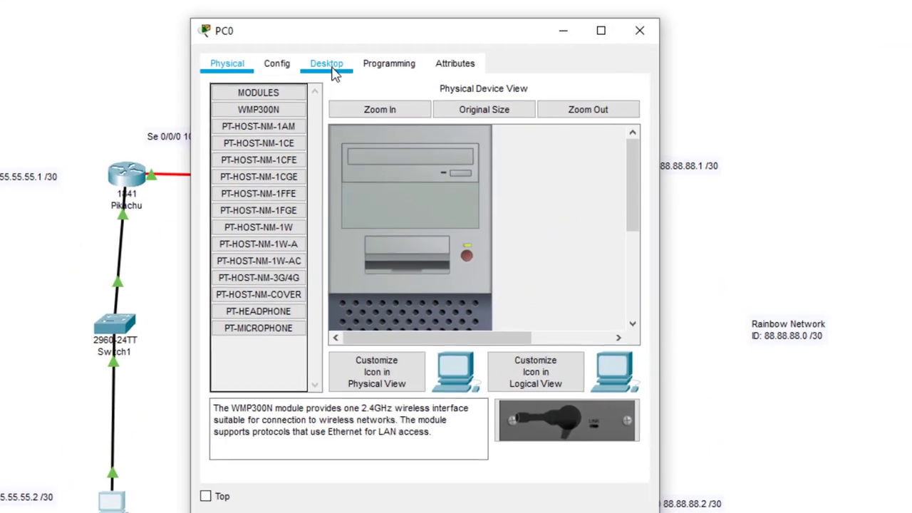
click(409, 134)
click(240, 146)
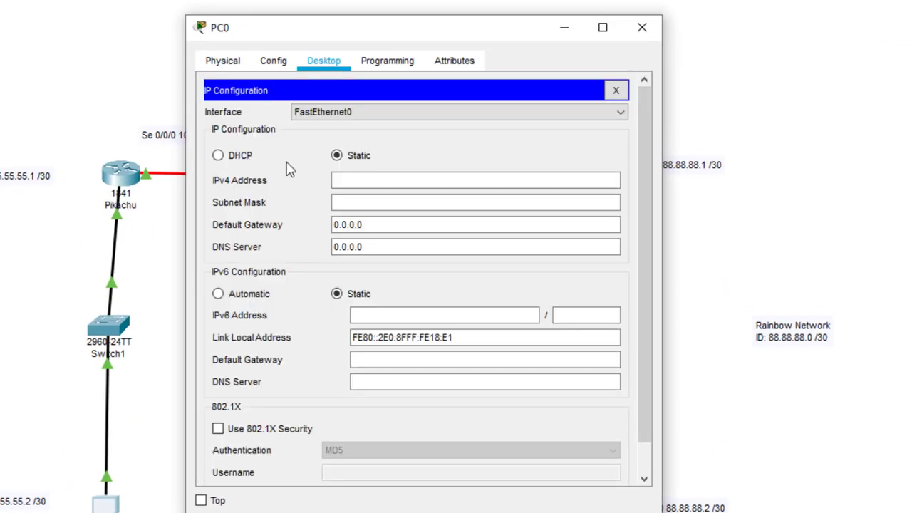
Give PC0 the IPv4 address 55.55.55.2 with subnet mask 255.255.255.252.
click(333, 184)
drag(399, 36, 825, 85)
click(817, 229)
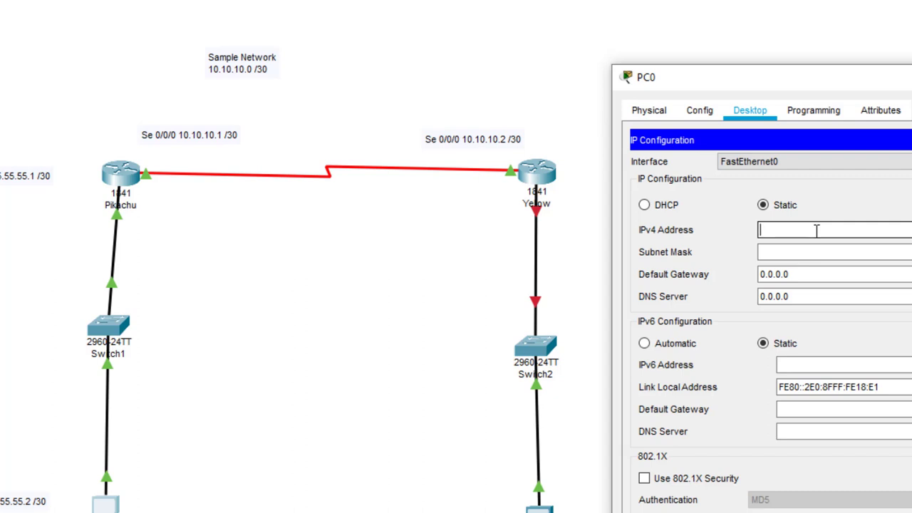
text(55.55.55.2)
key(Tab)
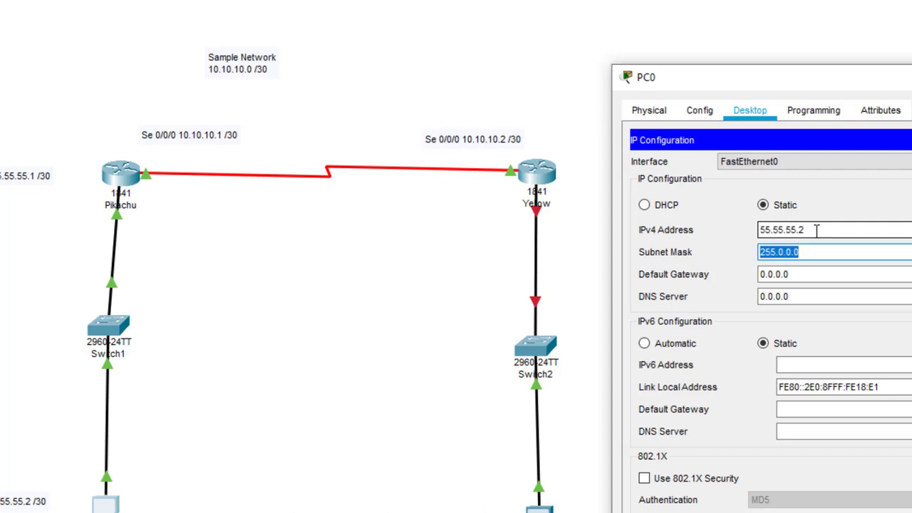
text(255.255)
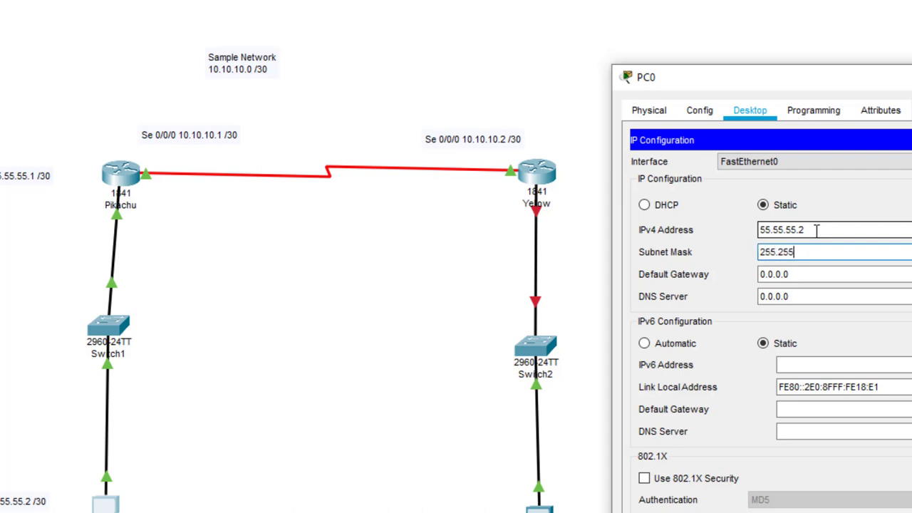
text(.255.252)
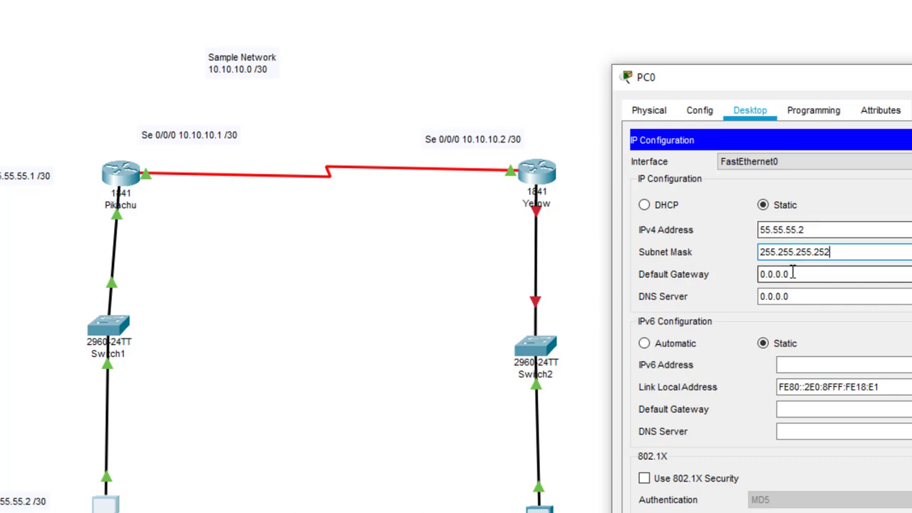
click(903, 274)
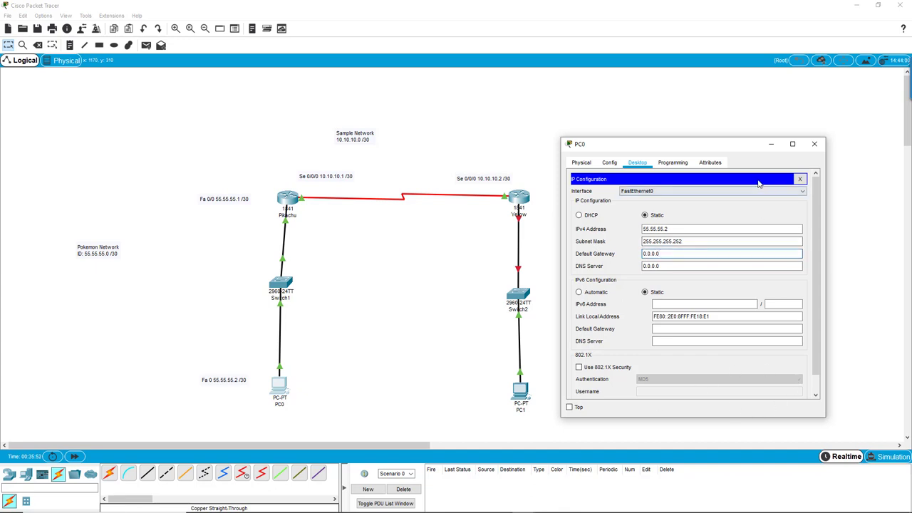
From PC0's Command Prompt, ping 55.55.55.1.
click(799, 178)
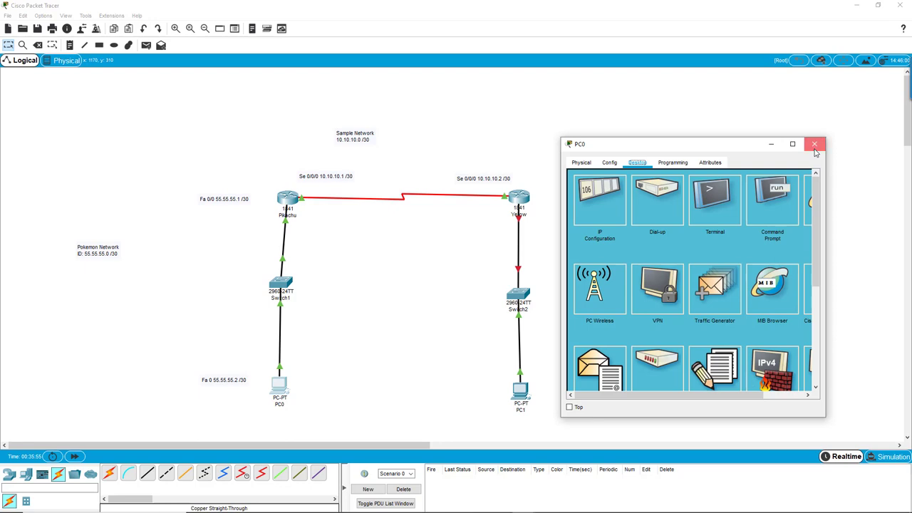
click(815, 144)
click(143, 474)
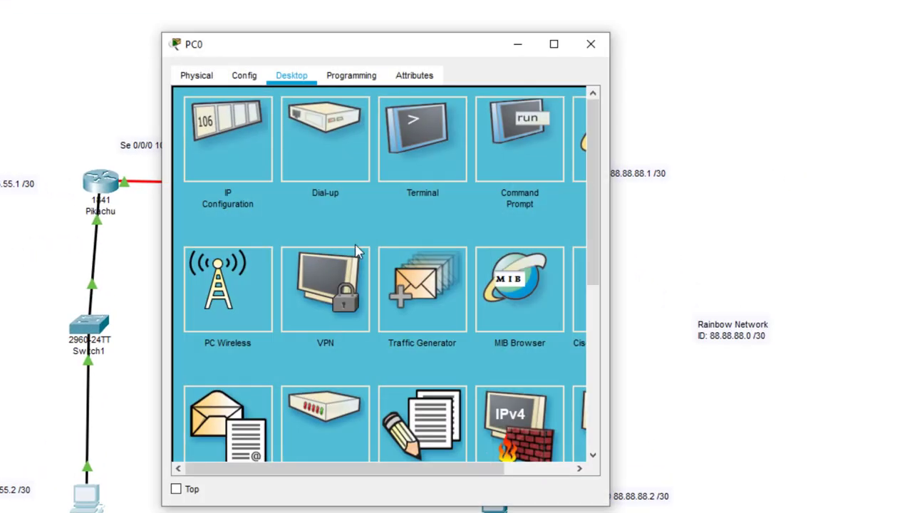
click(490, 137)
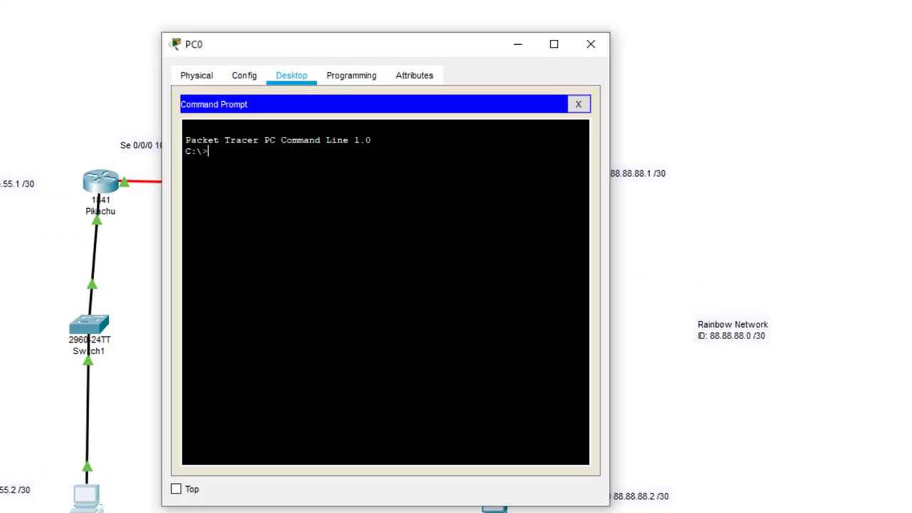
text(ping 55.55.55.1)
key(Return)
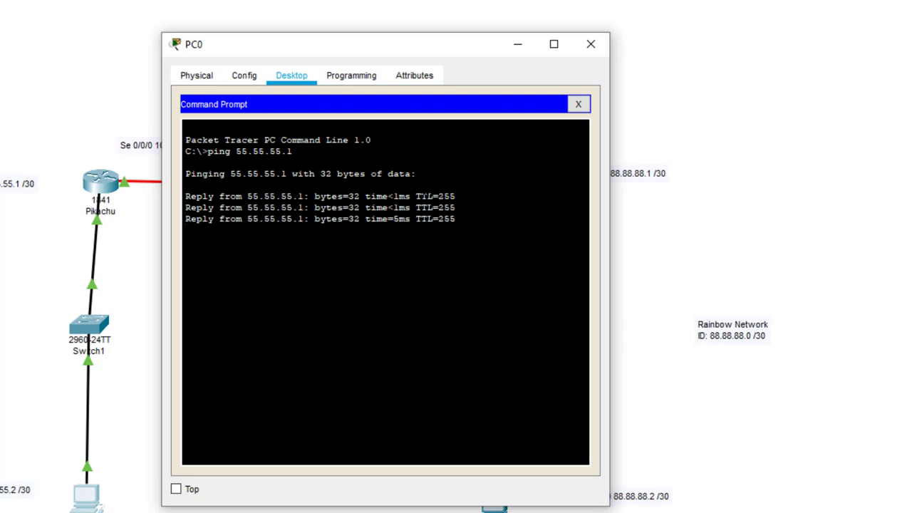
Ping 10.10.10.2 from PC0.
drag(461, 45, 900, 46)
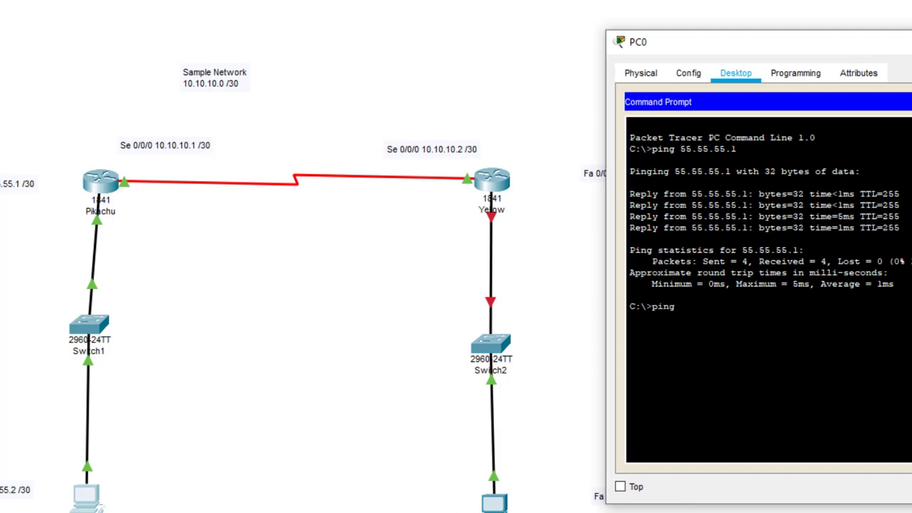
text(.2)
key(Return)
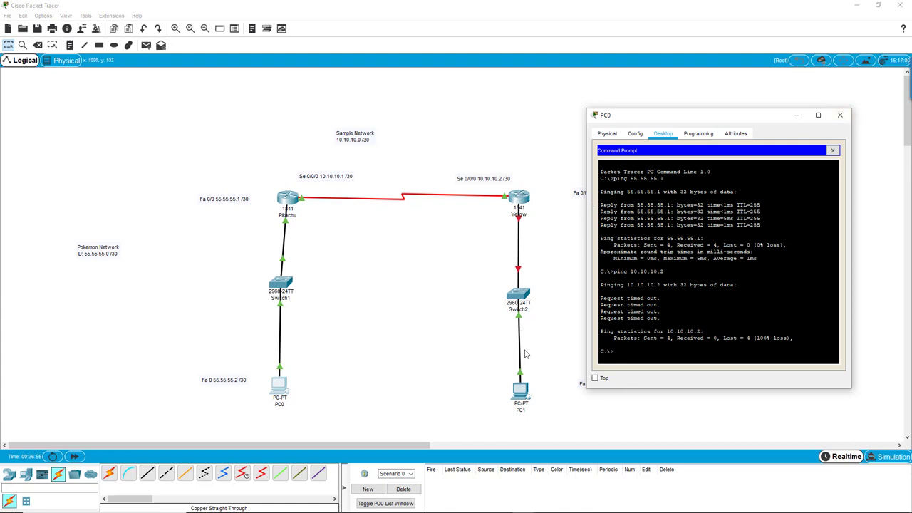
Close PC0's window and check the Yellow router's info.
click(840, 117)
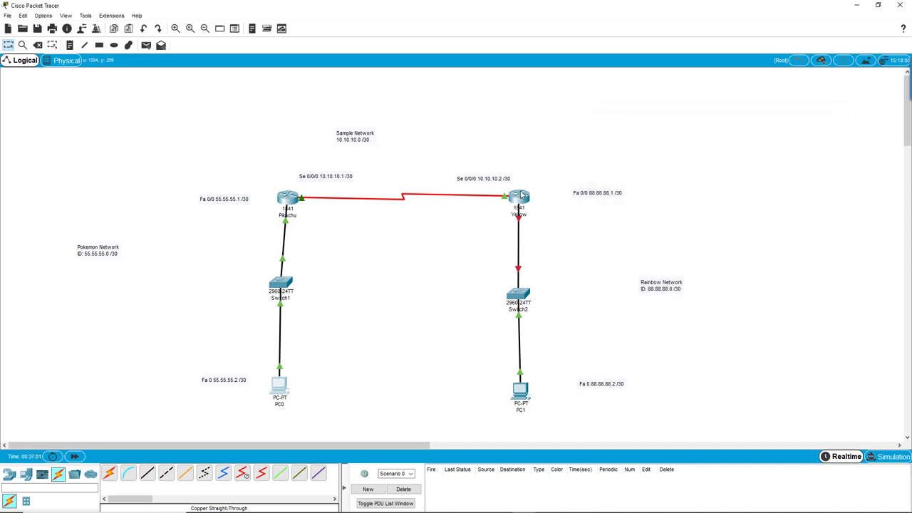
mouse_move(523, 200)
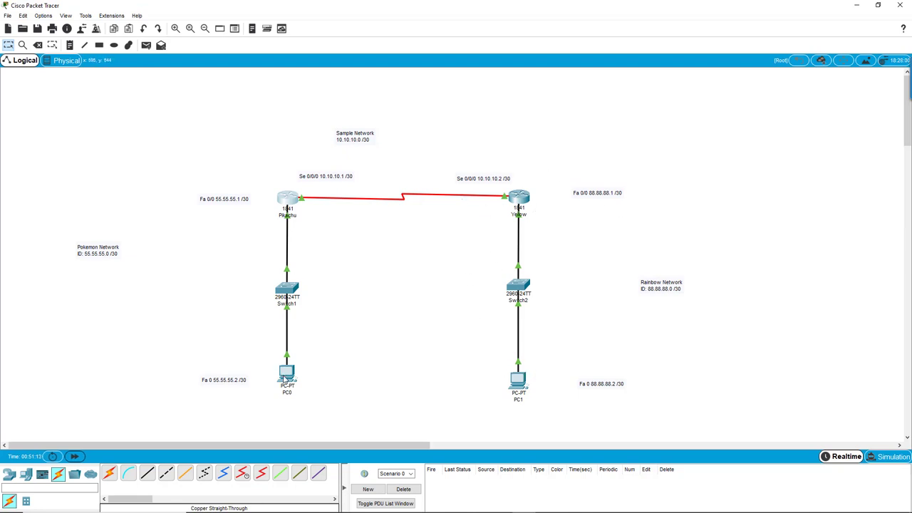
On Pikachu, enter config t and add 'ip route 88.88.88.0 255.255.255.252 10.10.10.2'.
click(289, 201)
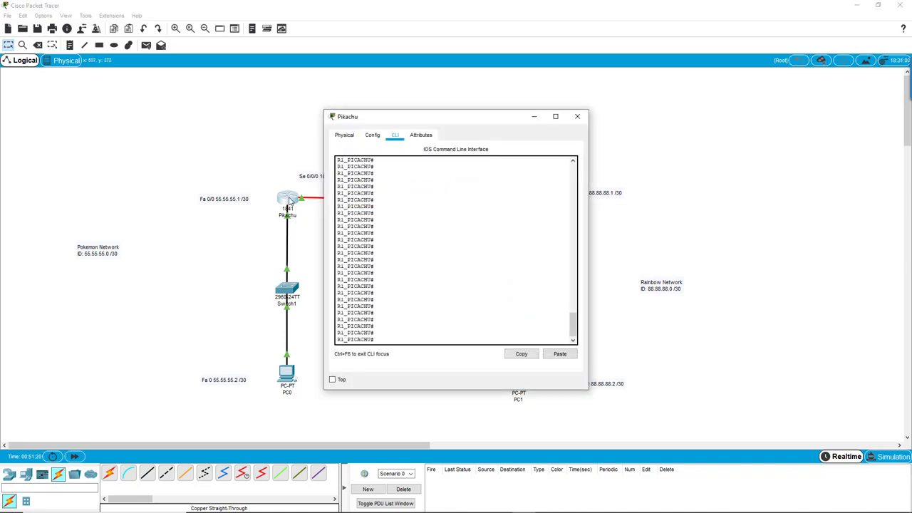
drag(454, 122, 708, 130)
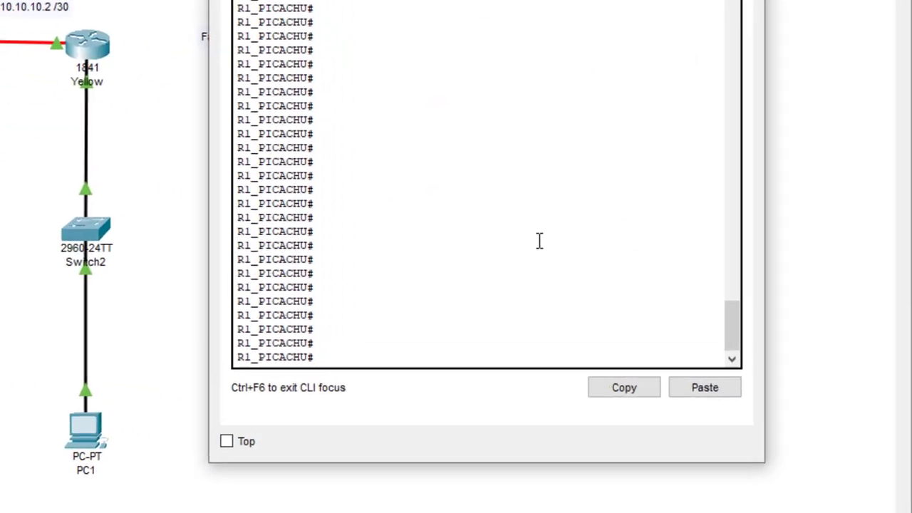
text(config)
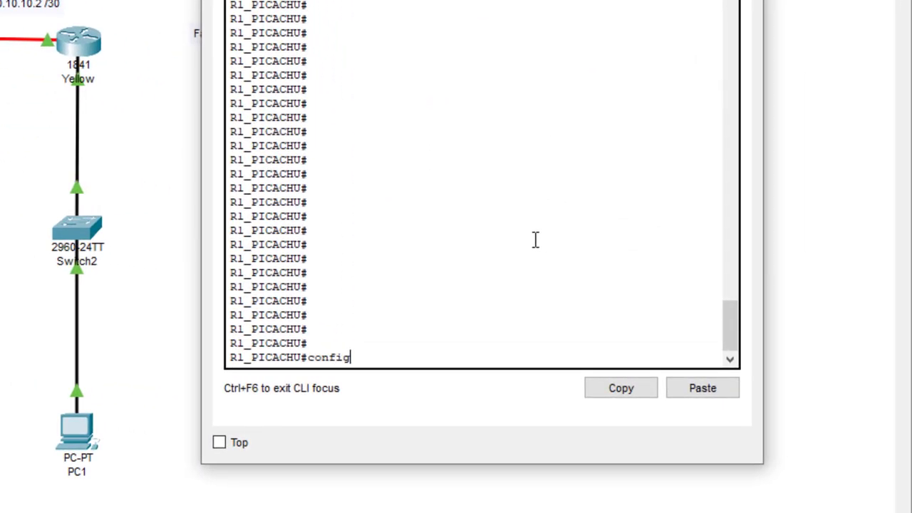
text( t)
key(Return)
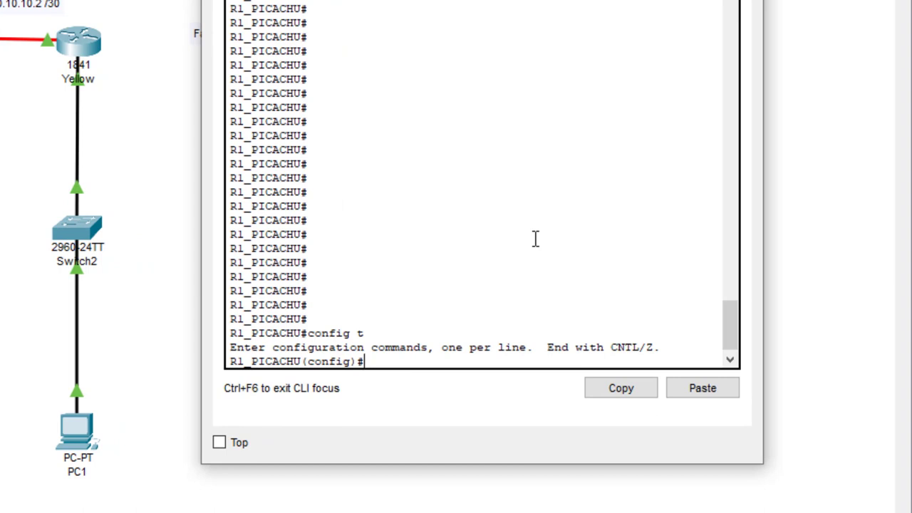
text(ip route 88.8)
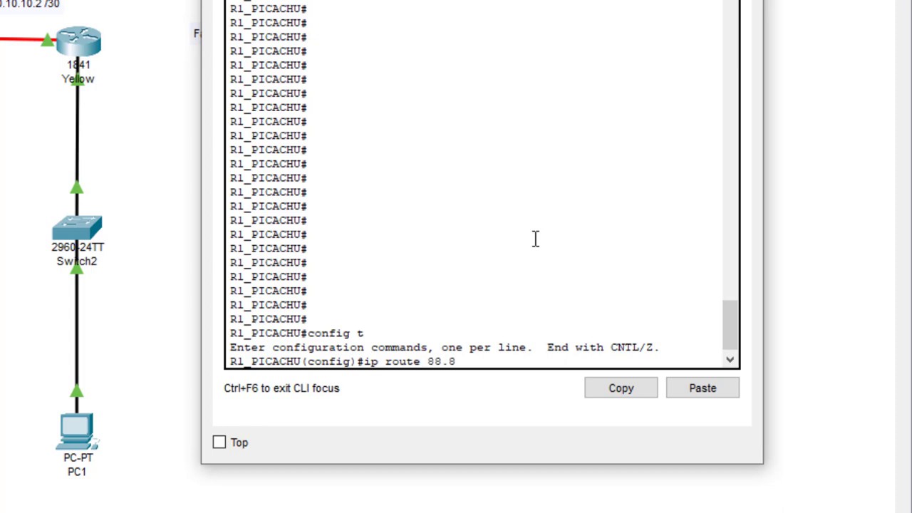
text(8.88.0 255.255.255.252)
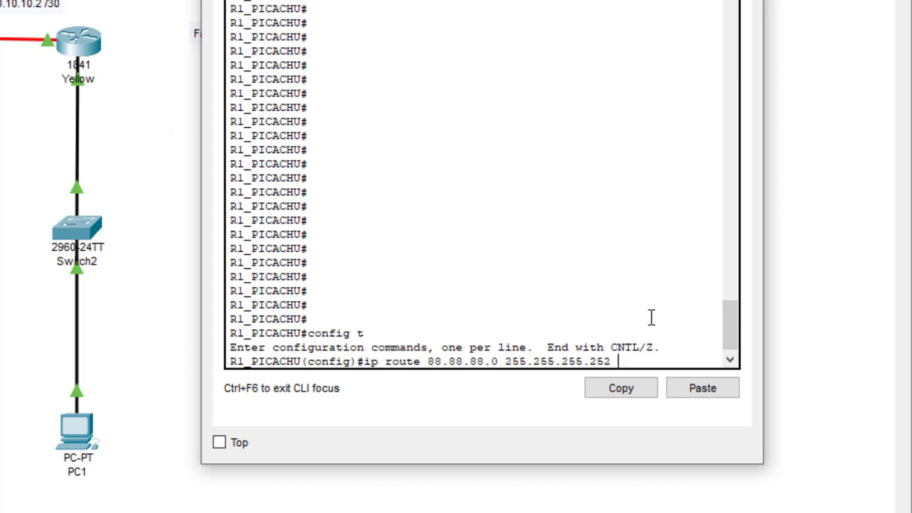
text(10.10.10.2)
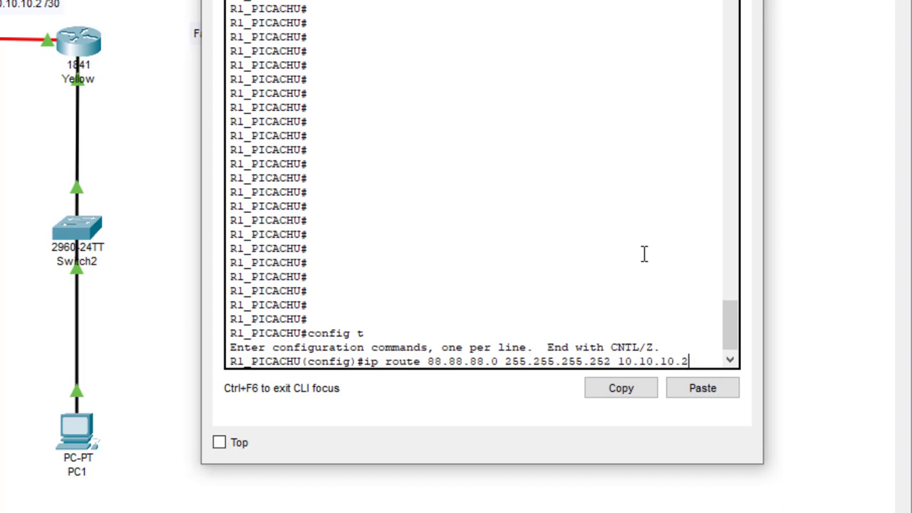
key(Return)
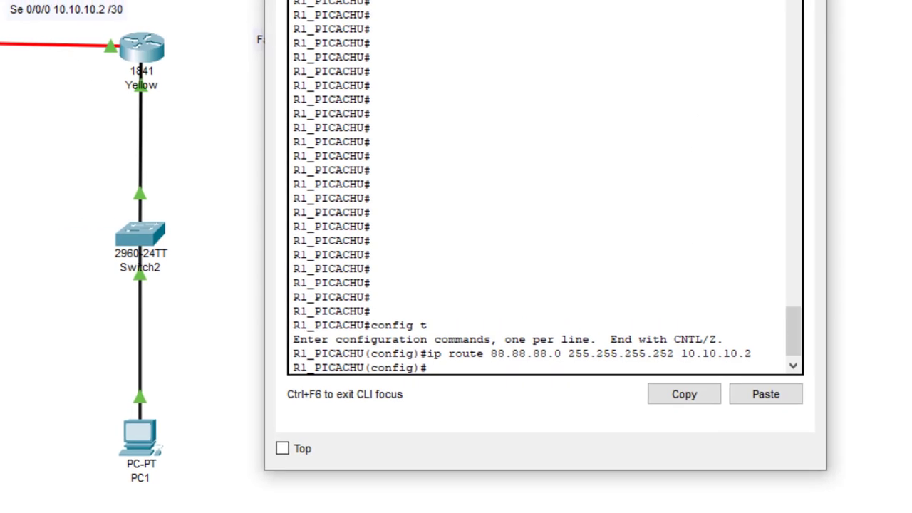
Enter global configuration mode on the Yellow router's CLI with enable and config t.
click(77, 42)
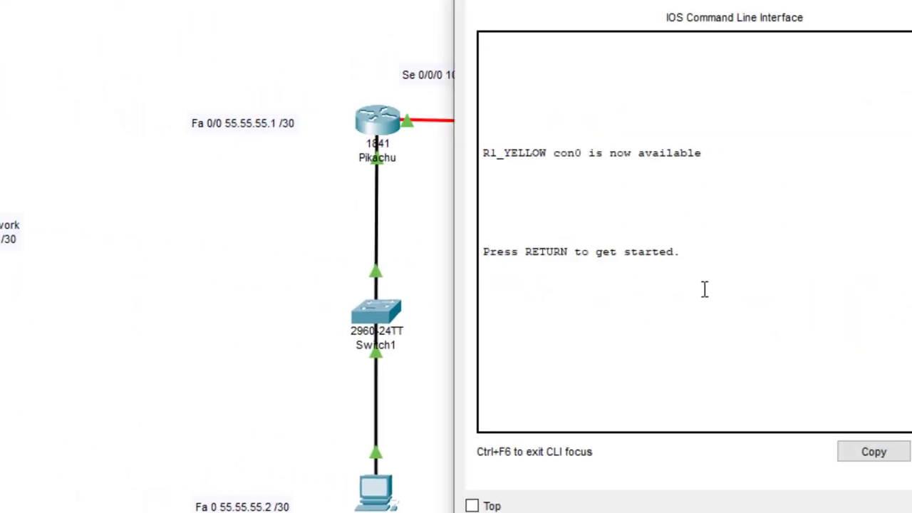
key(Return)
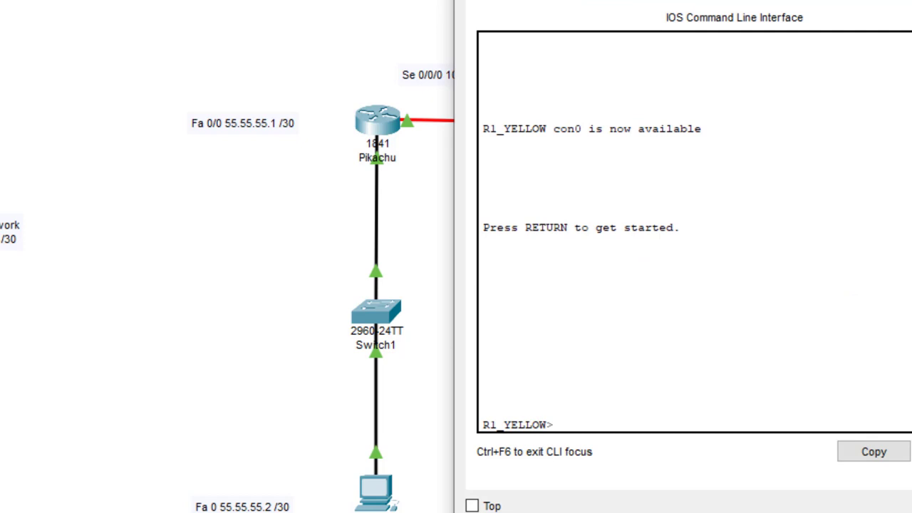
text(enable)
key(Return)
text(conf)
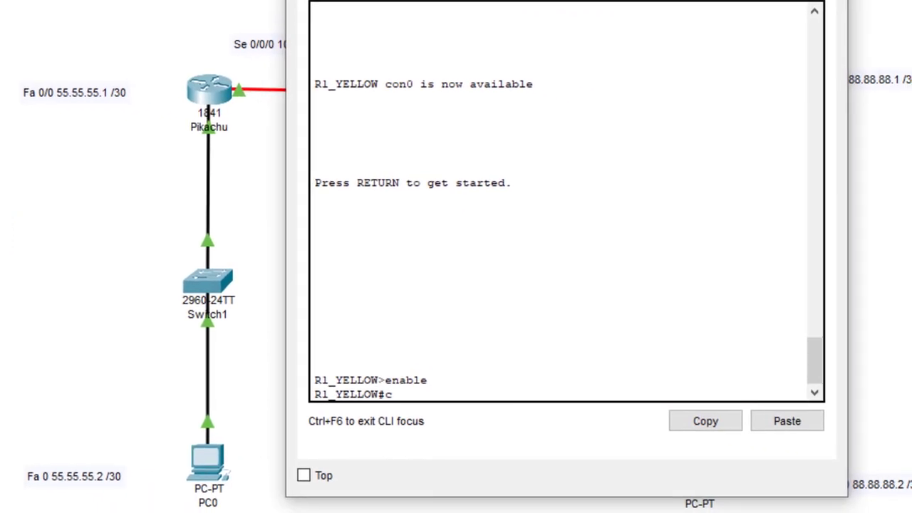
text(ig t)
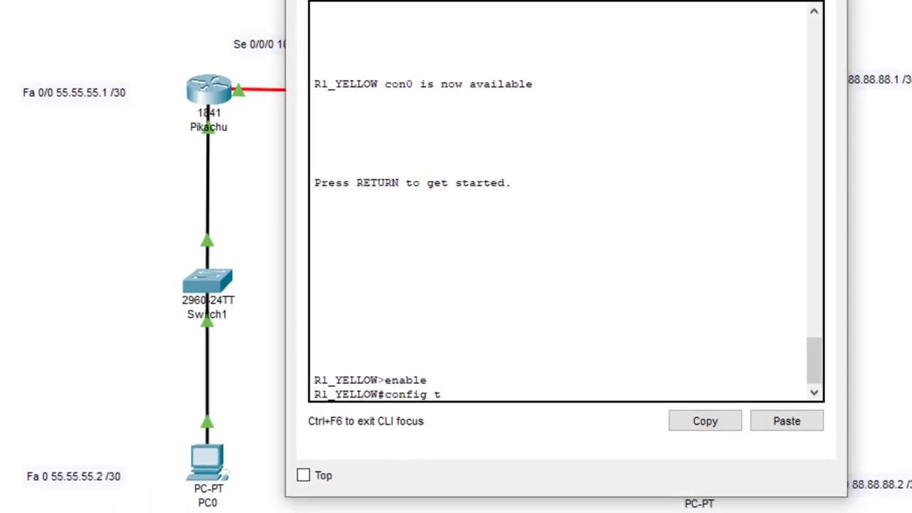
key(Return)
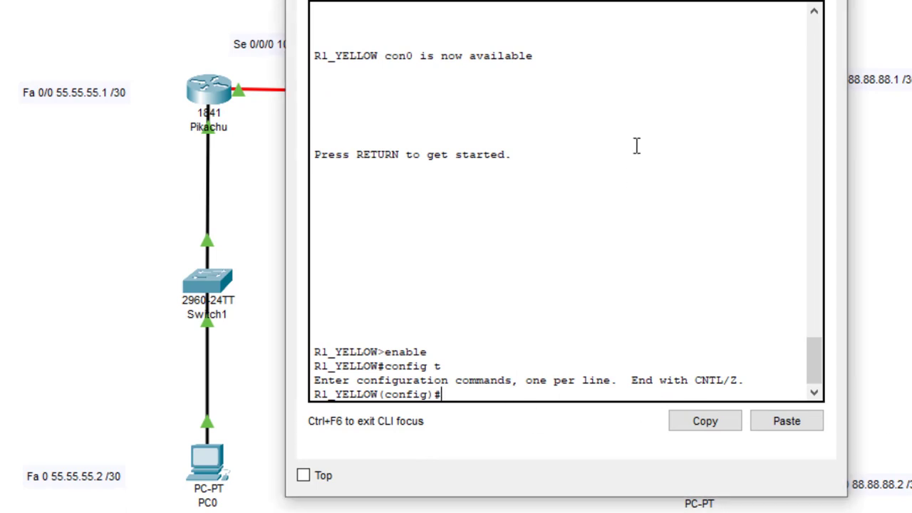
Add static route 55.55.55.0 255.255.255.252 via 10.10.10.1, exit, and close Yellow's window.
text(ip route)
text(55.55.55.)
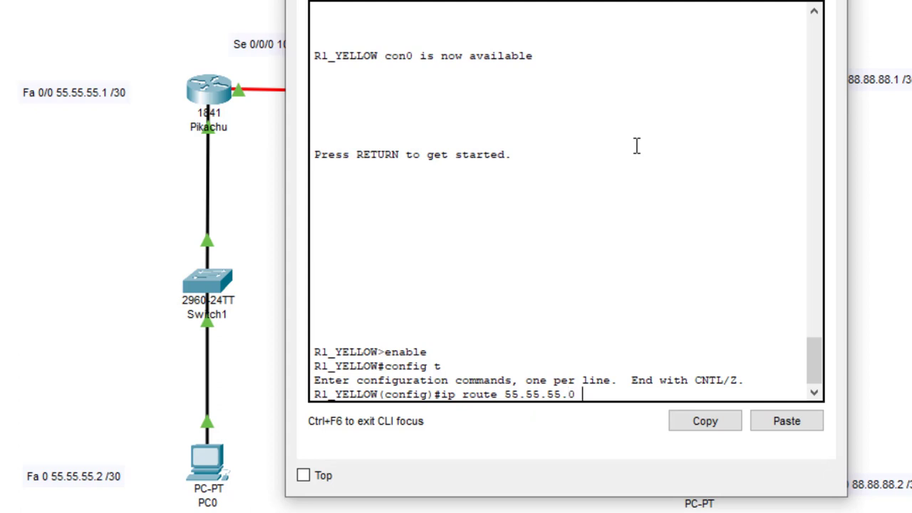
text(0 )
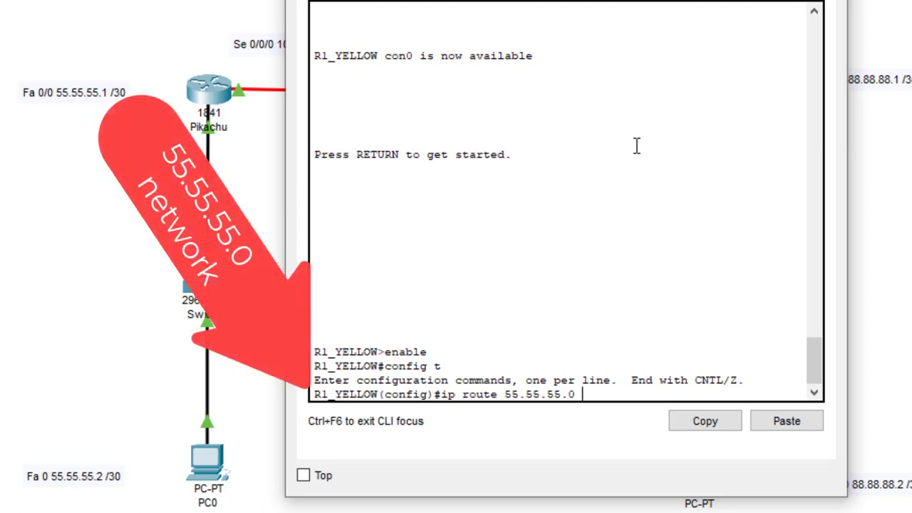
text(255.255.255.252 10.10.10.1)
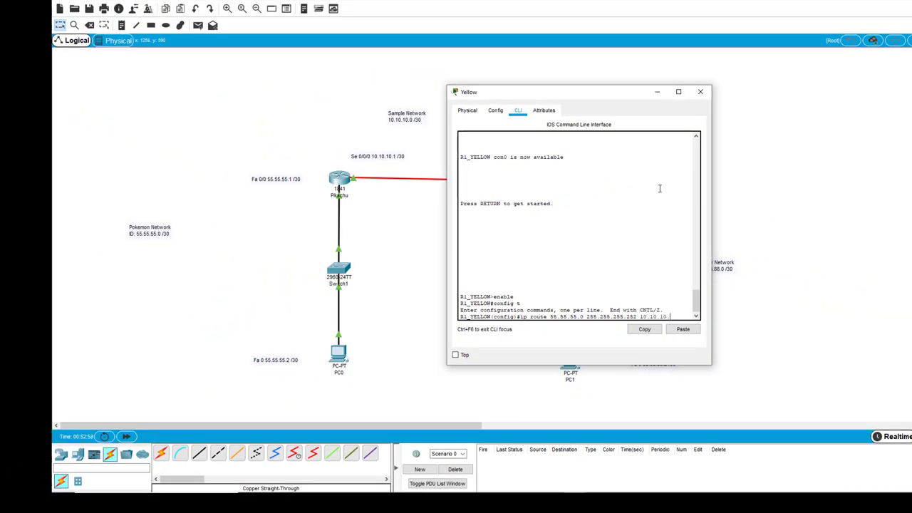
key(Return)
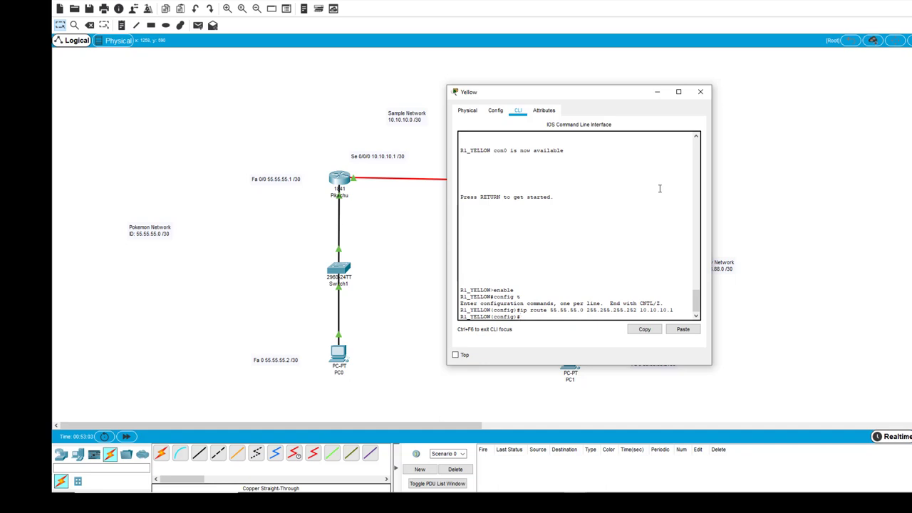
key(Return)
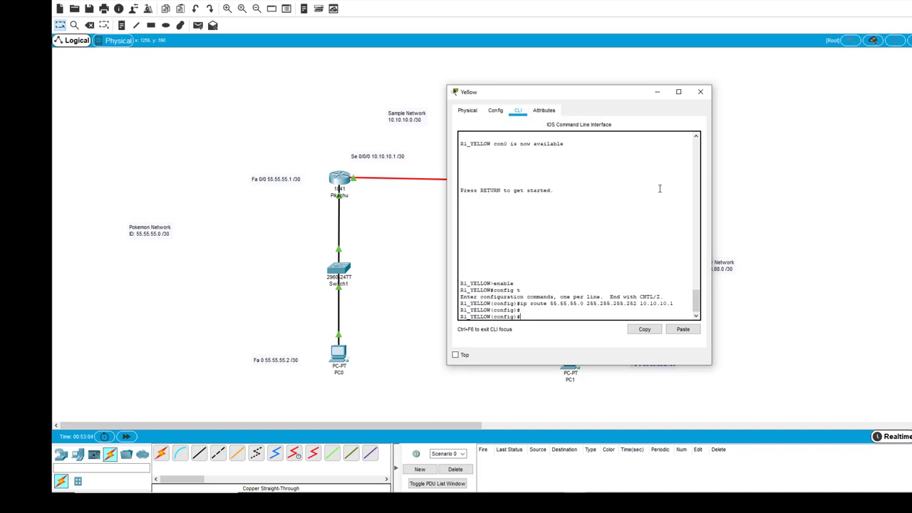
text(exit)
key(Return)
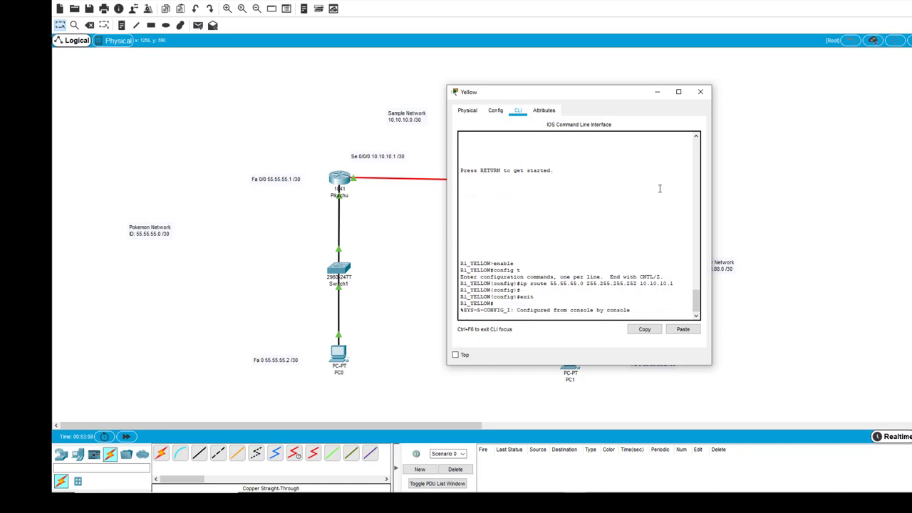
key(Return)
key(Return)
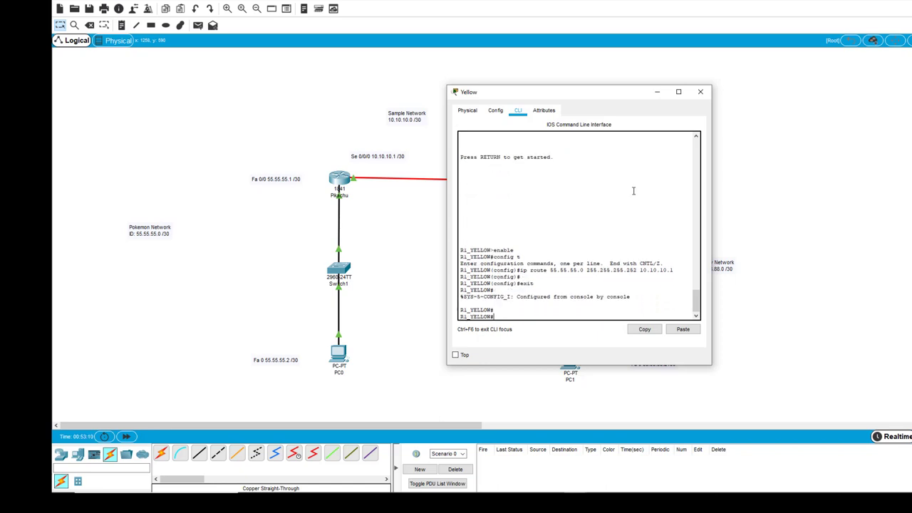
click(700, 91)
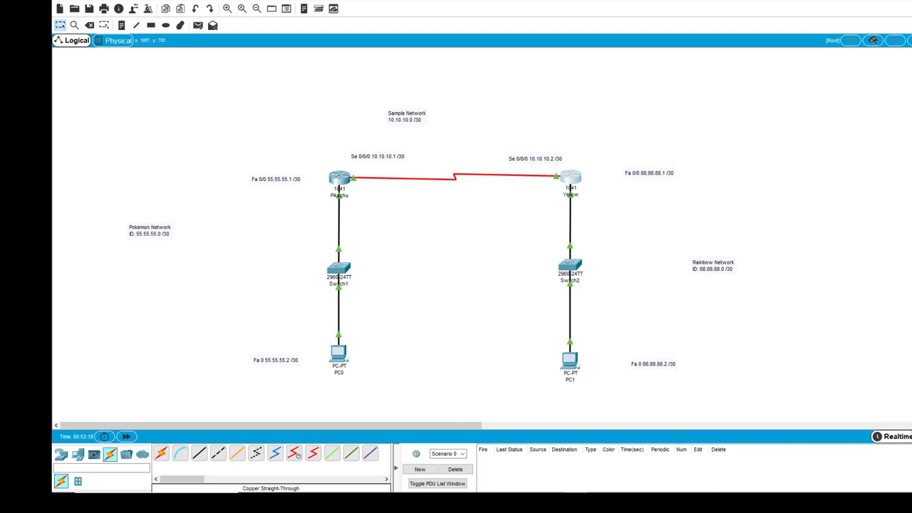
Switch to simulation mode and add a simple test ping from PC0 to PC1.
key(shift+s)
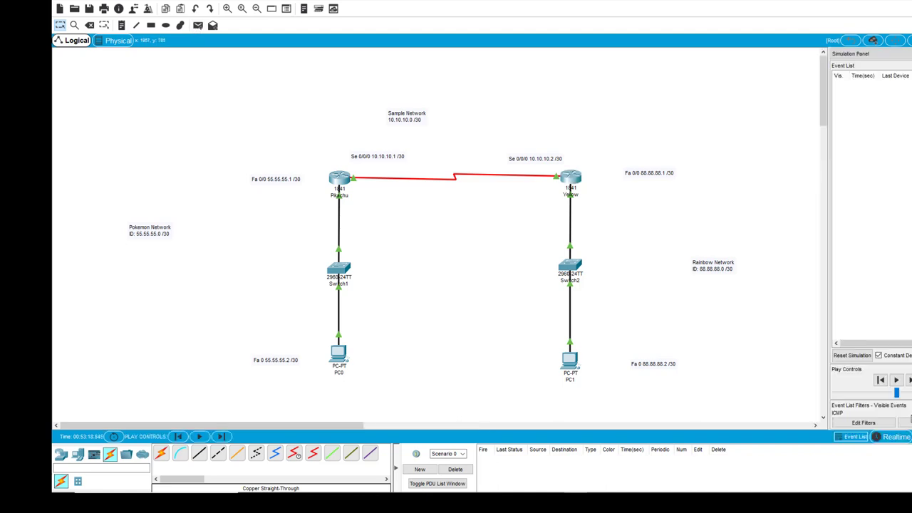
click(197, 25)
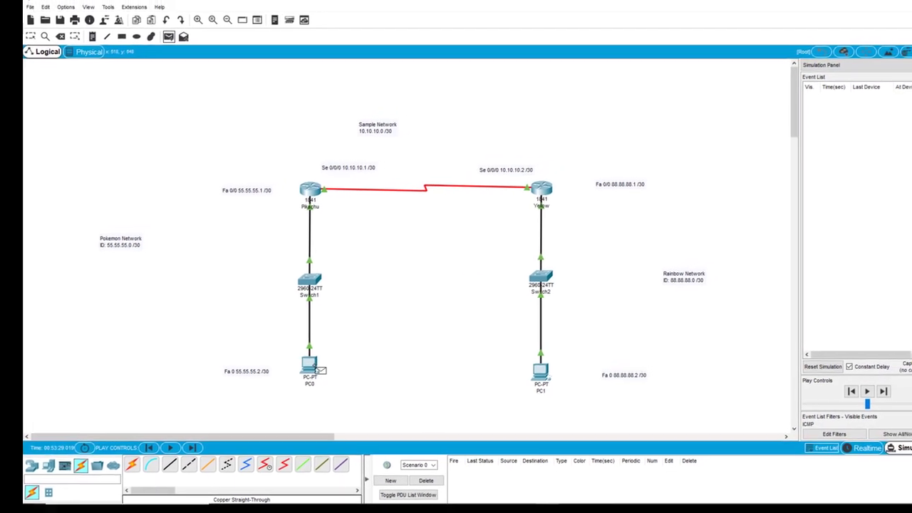
click(311, 365)
click(541, 370)
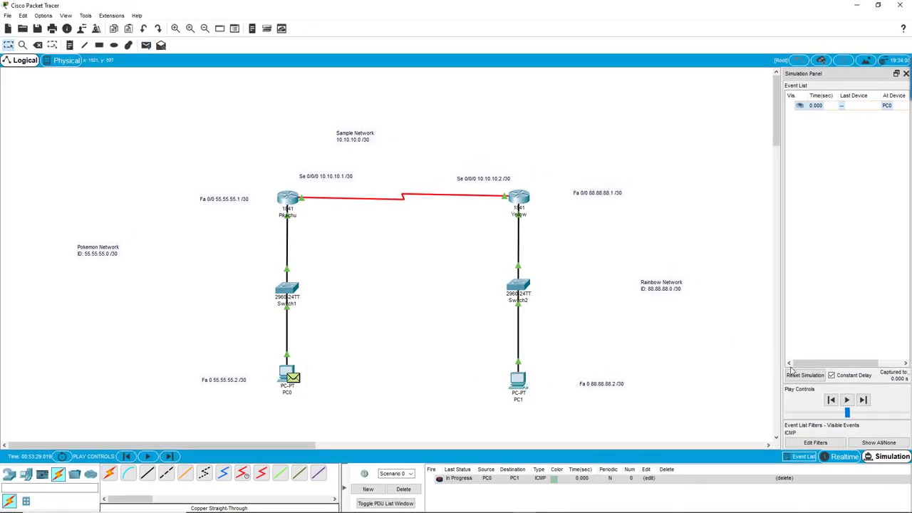
Run the simulation, then delete the failed ping from the scenario list.
click(848, 400)
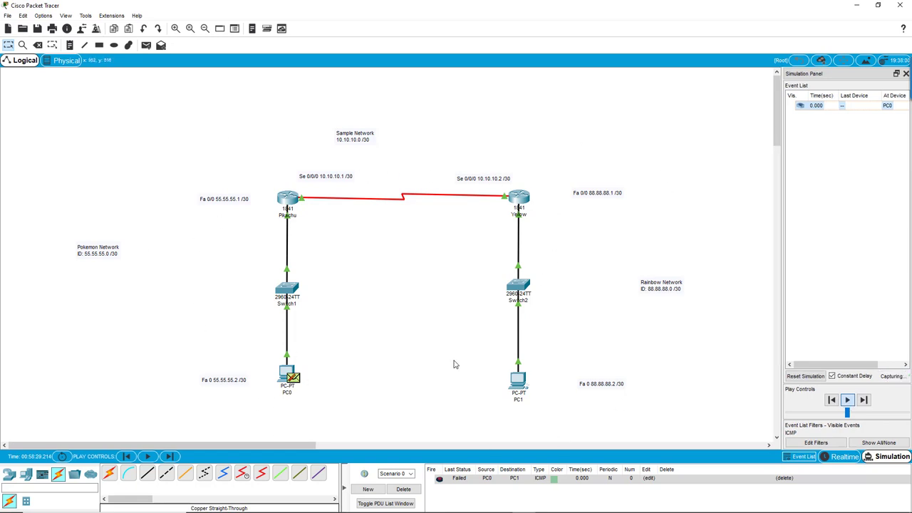
click(848, 400)
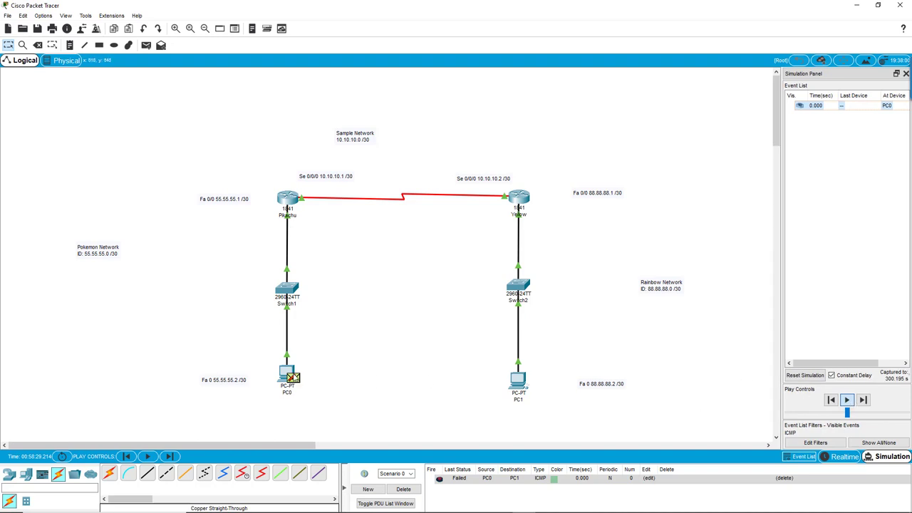
click(848, 400)
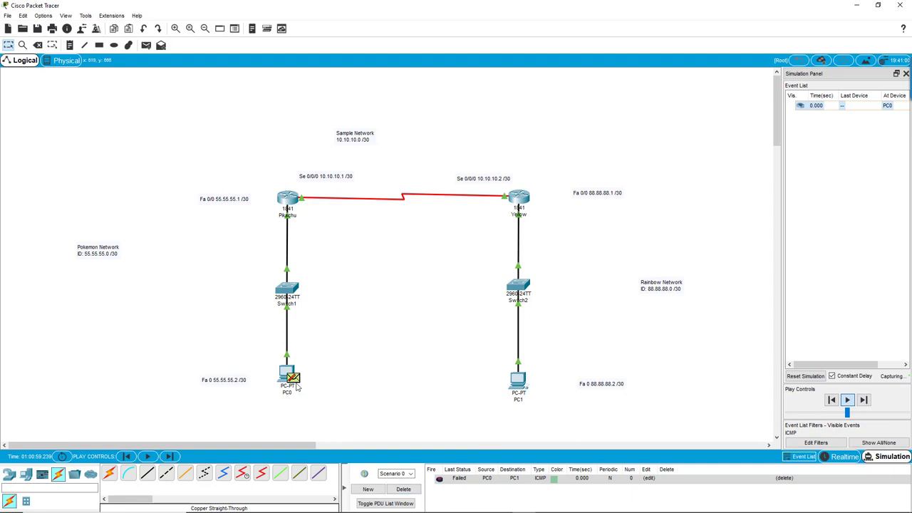
click(404, 489)
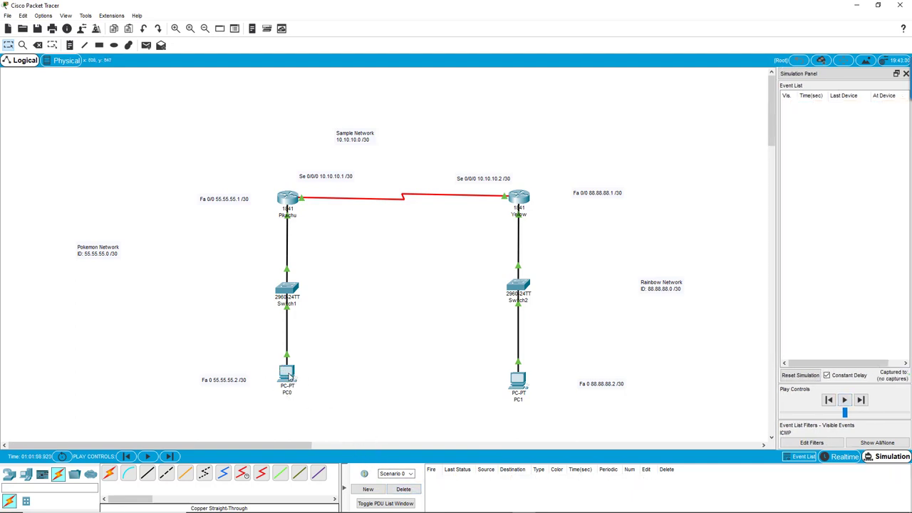
click(286, 374)
Replace PC0's default gateway 0.0.0.0 with 55.55.55.1 and close its settings window.
click(368, 169)
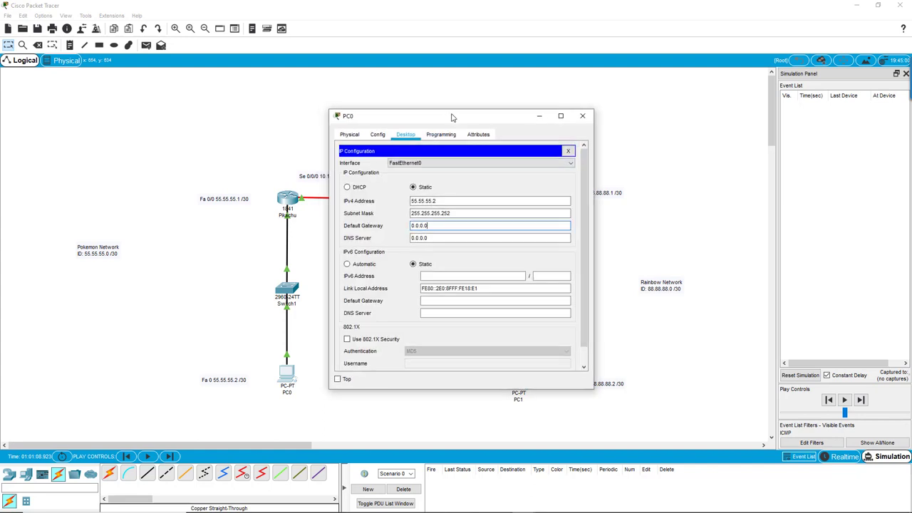
drag(447, 117, 566, 136)
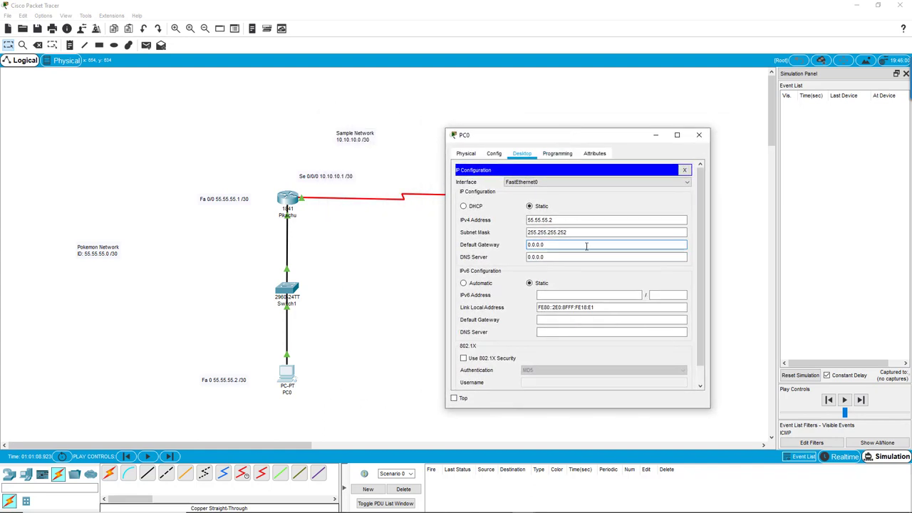
drag(589, 246, 512, 249)
text(55.55.55.1)
key(Tab)
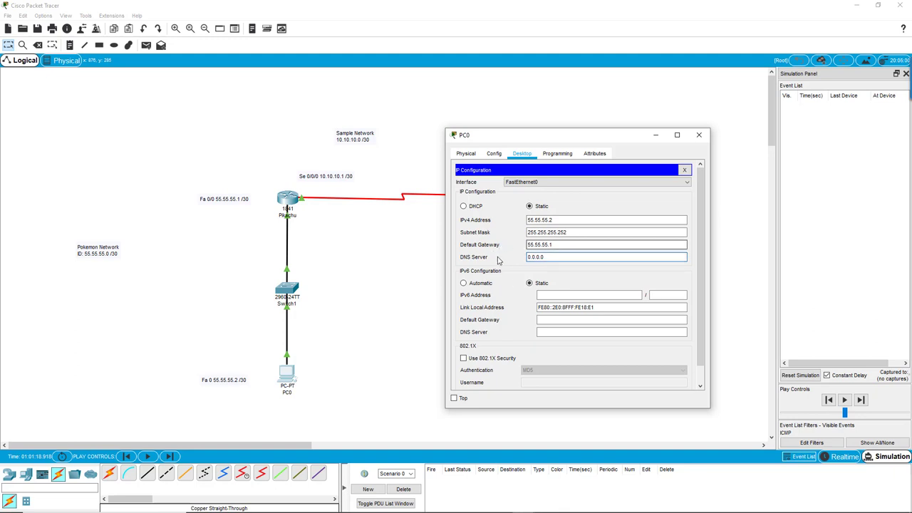
click(555, 253)
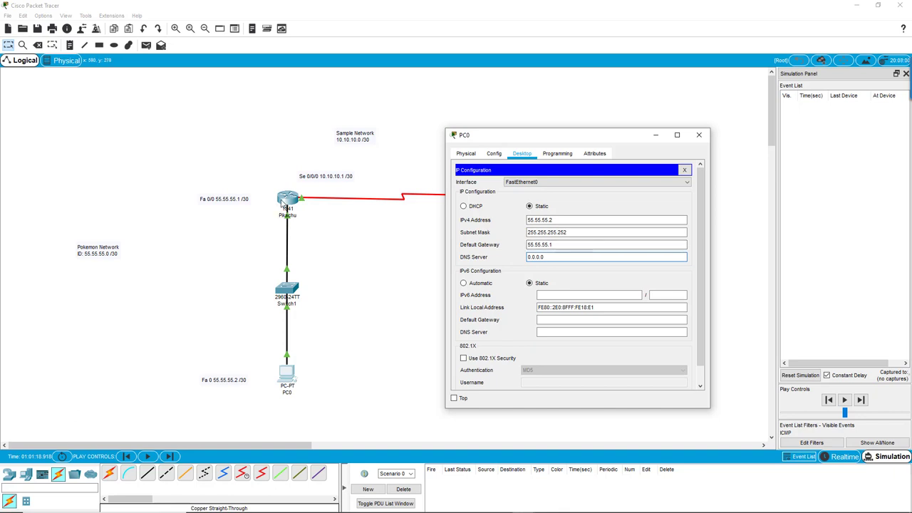
click(683, 171)
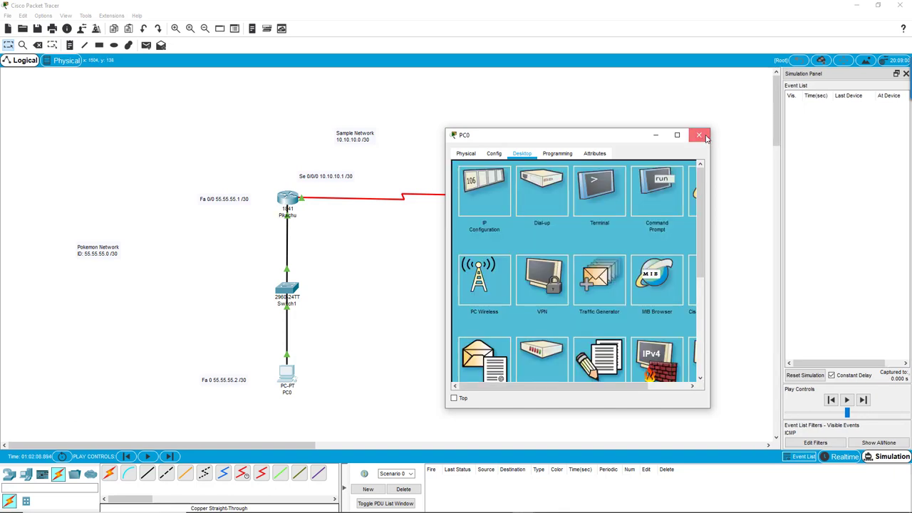
click(699, 134)
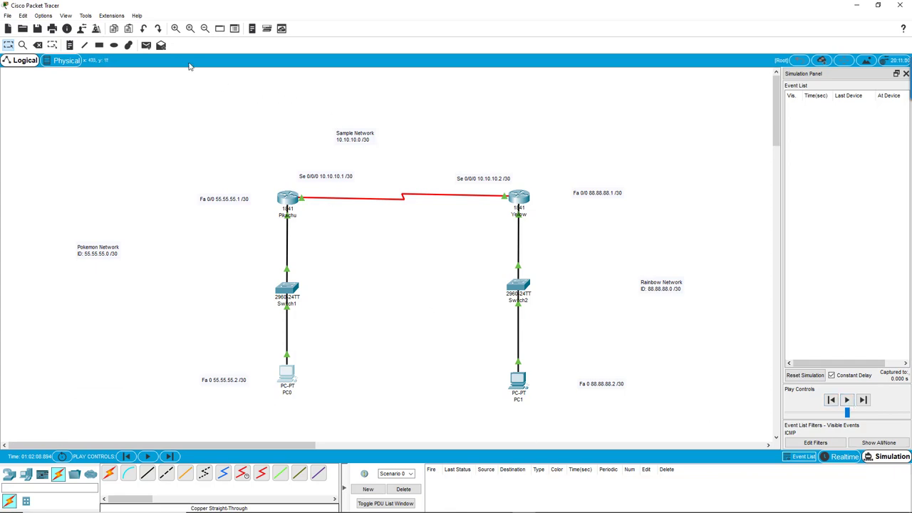
Add a simple ping PDU from PC0 to PC1.
click(146, 45)
click(288, 374)
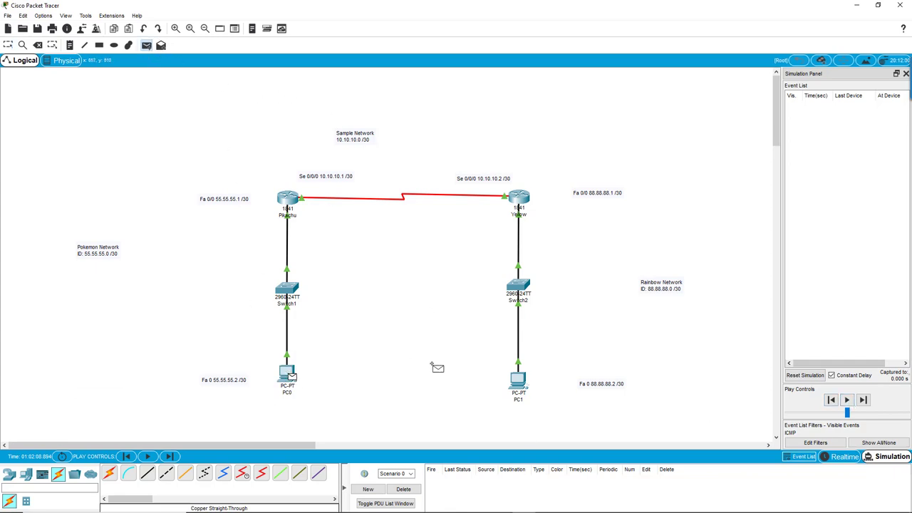
click(519, 380)
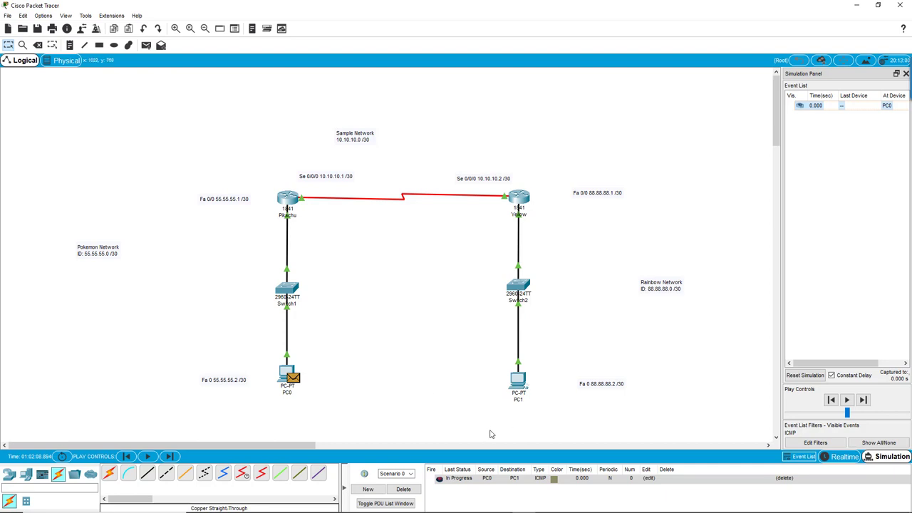
Step the ping through Switch1, Pikachu, Yellow and Switch2 to PC1 and view its outcome.
click(848, 400)
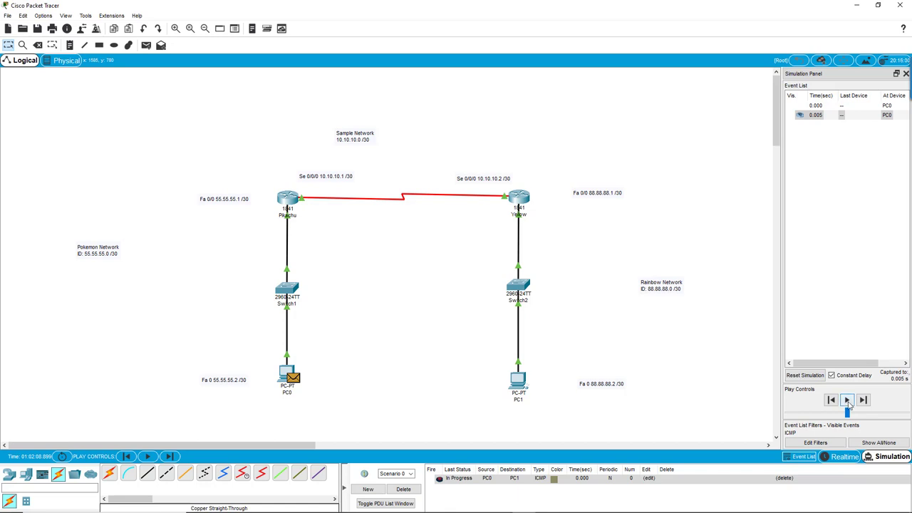
click(862, 401)
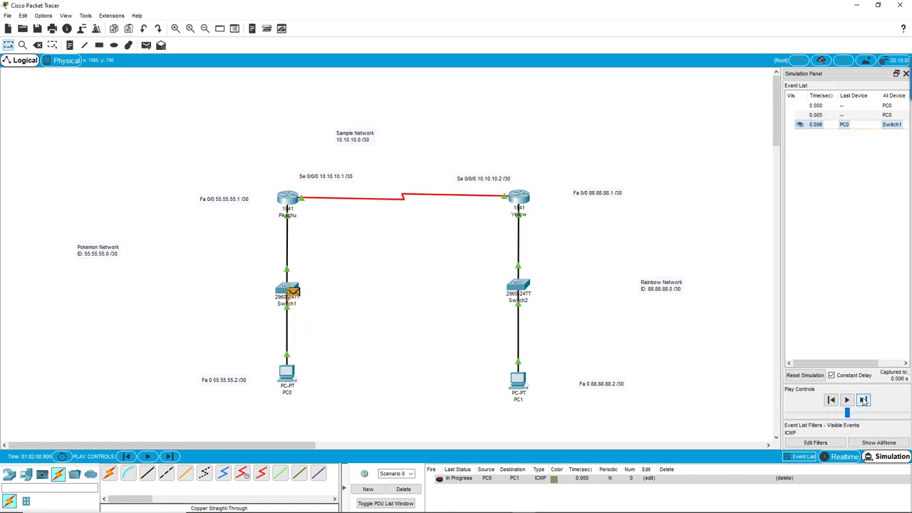
click(863, 400)
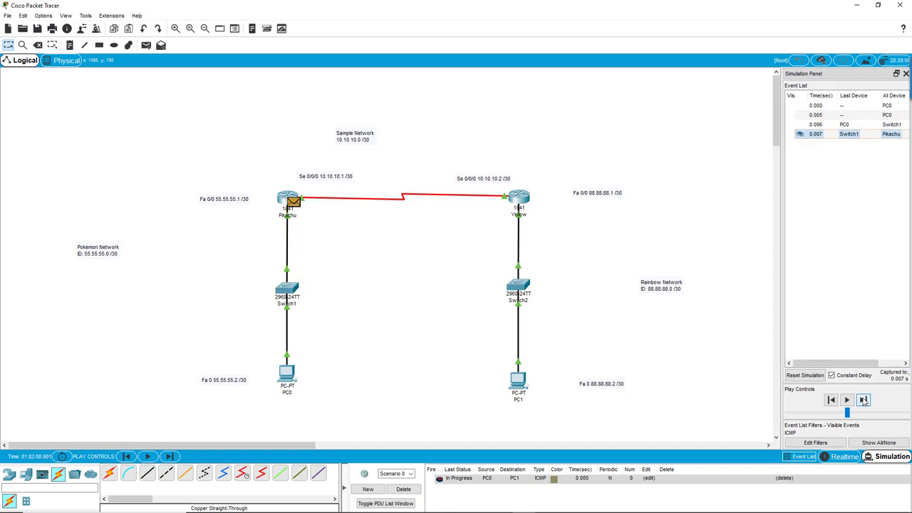
click(863, 400)
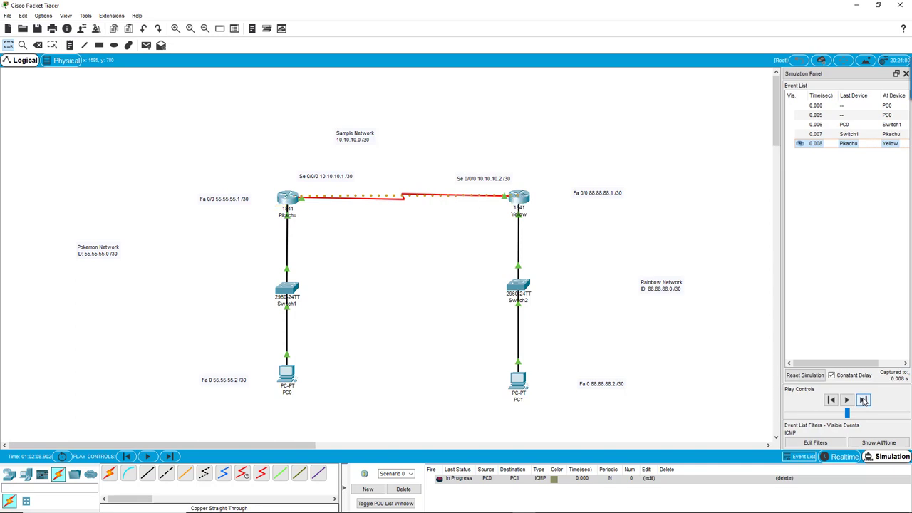
click(863, 400)
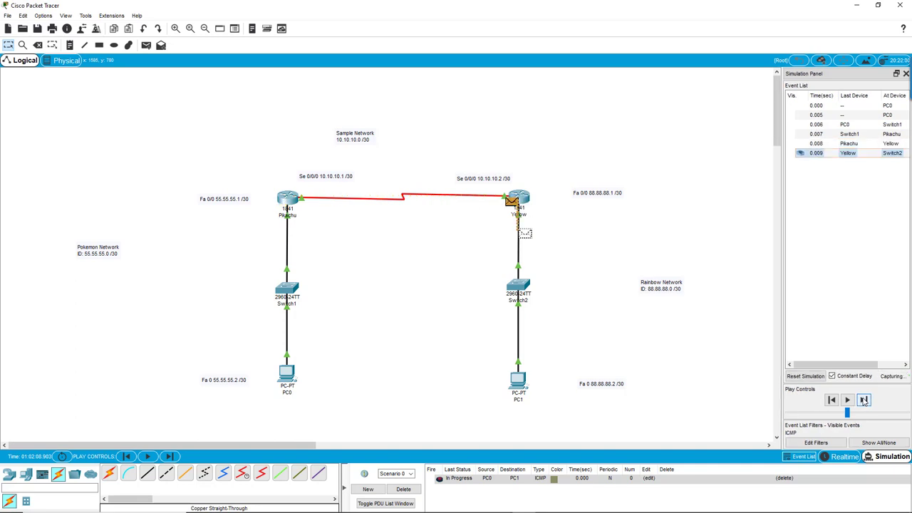
click(863, 400)
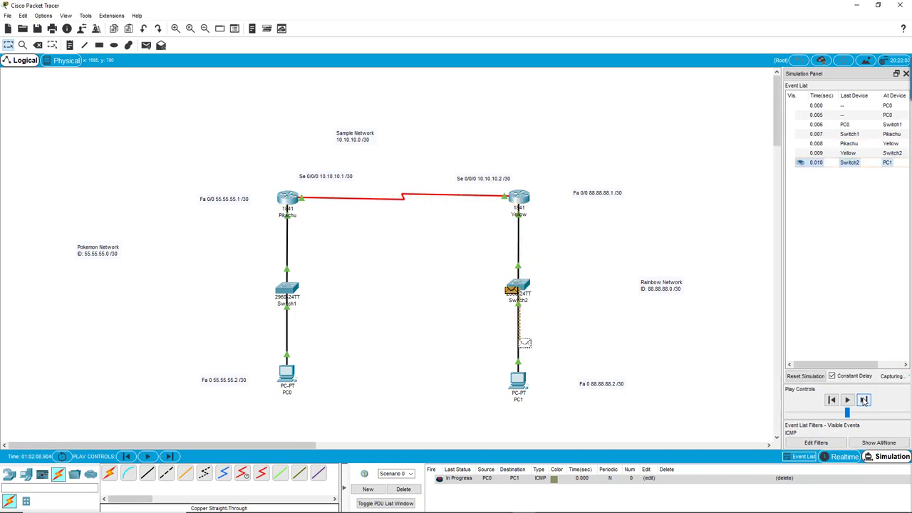
click(863, 401)
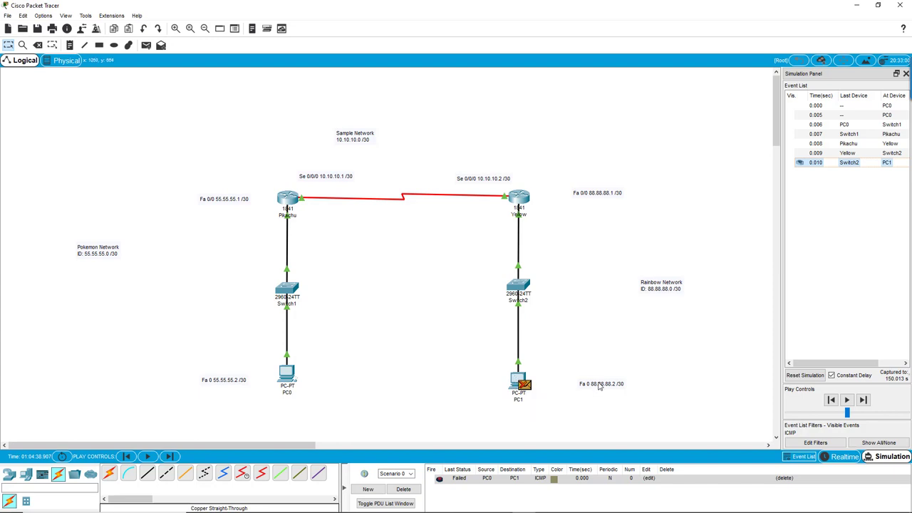
Delete the failed ping and set PC1's default gateway to 88.88.88.1, then close its window.
click(405, 490)
click(518, 383)
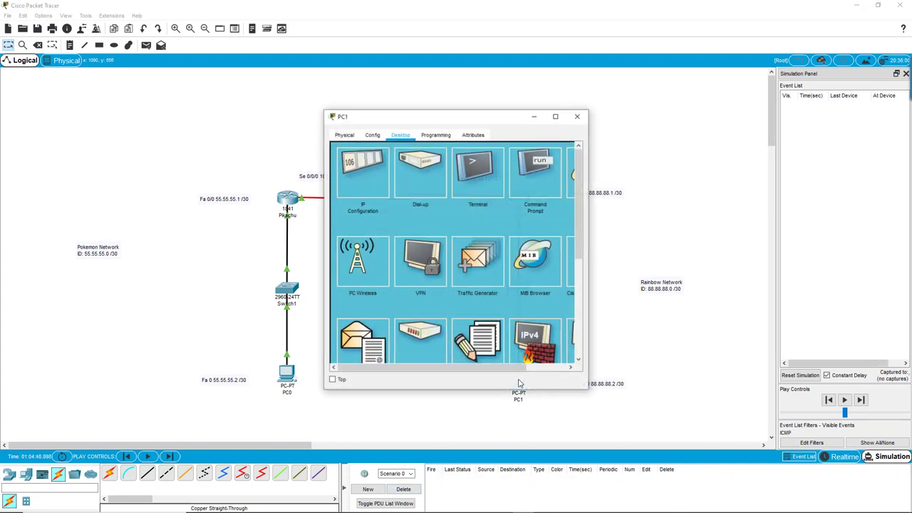
click(363, 174)
click(407, 226)
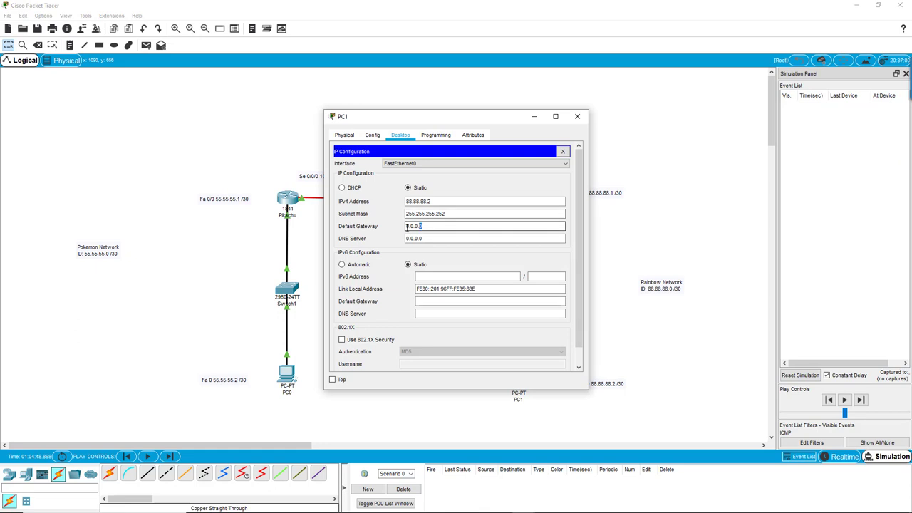
drag(415, 121, 274, 131)
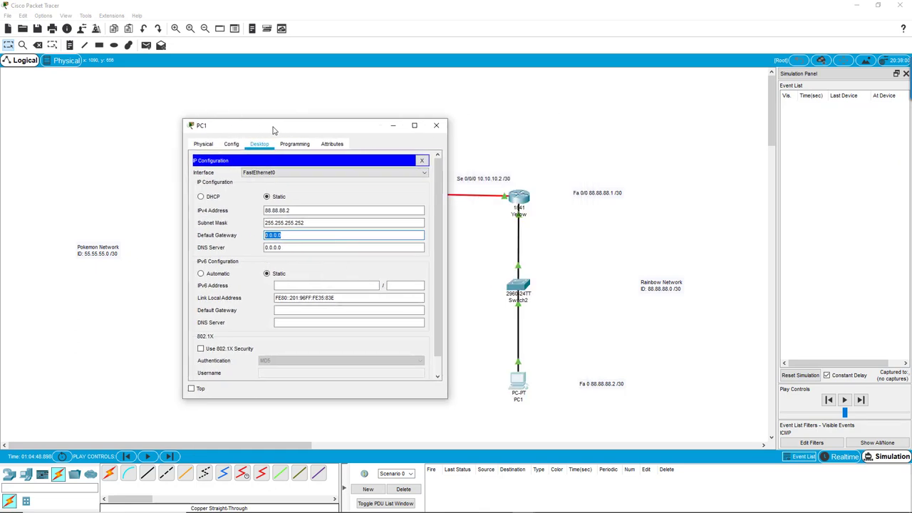
text(88.88.88.1)
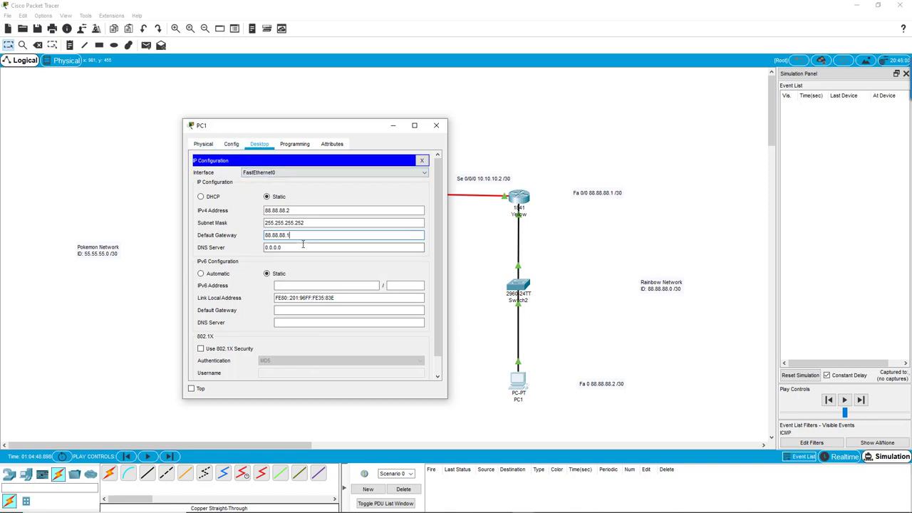
click(421, 160)
click(436, 126)
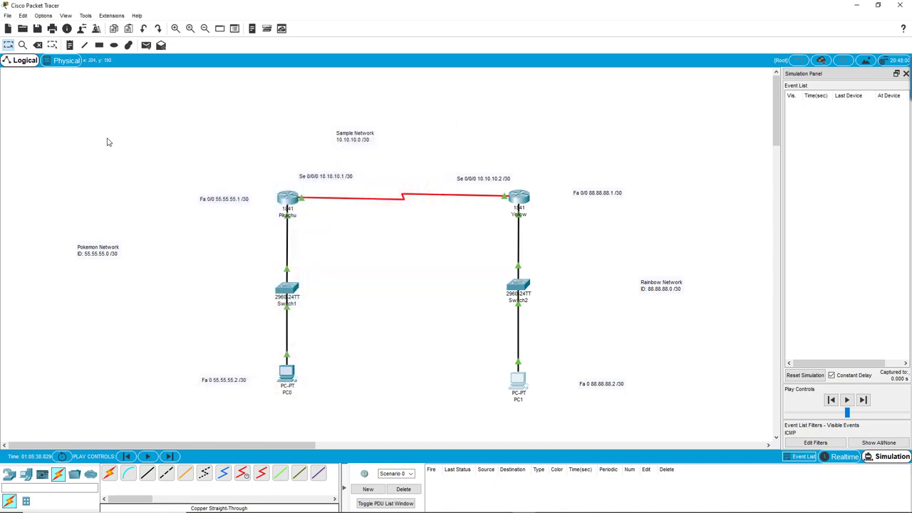
Send a new PC0-to-PC1 ping and play the simulation at a faster speed.
click(147, 45)
click(288, 376)
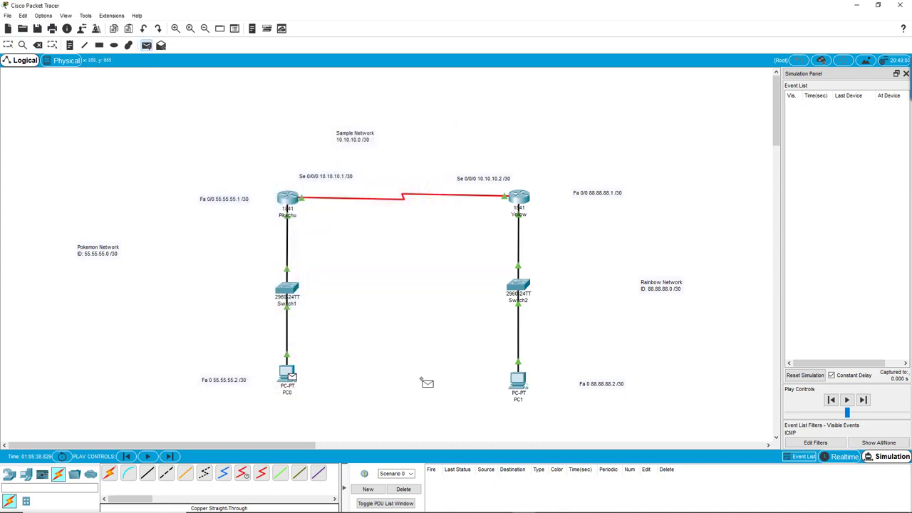
click(518, 381)
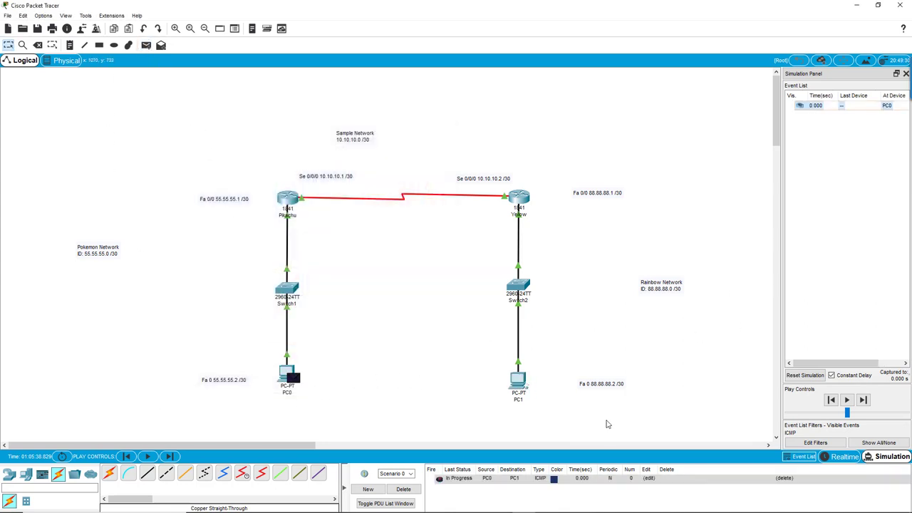
click(847, 400)
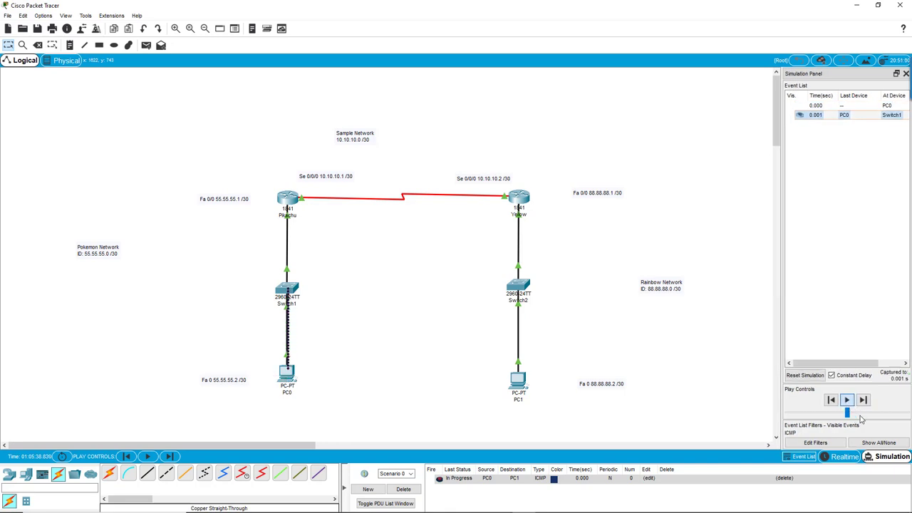
drag(854, 413, 865, 413)
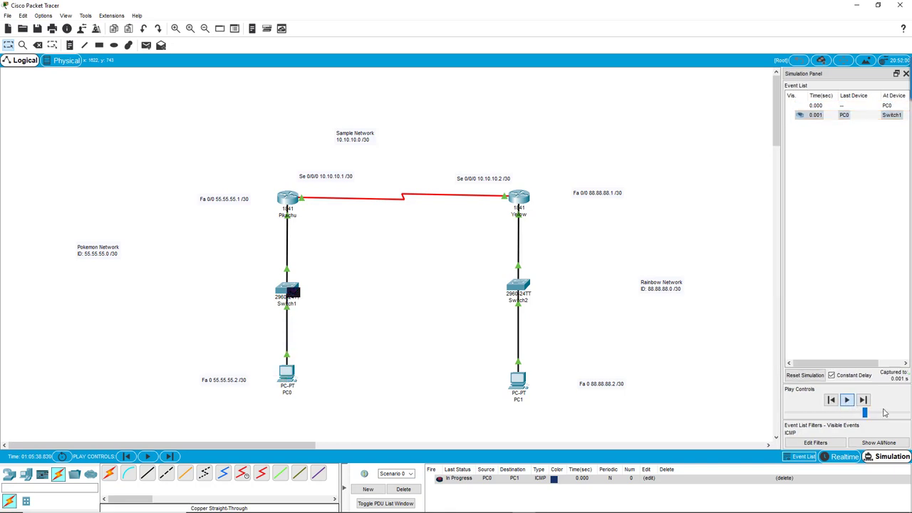
click(848, 400)
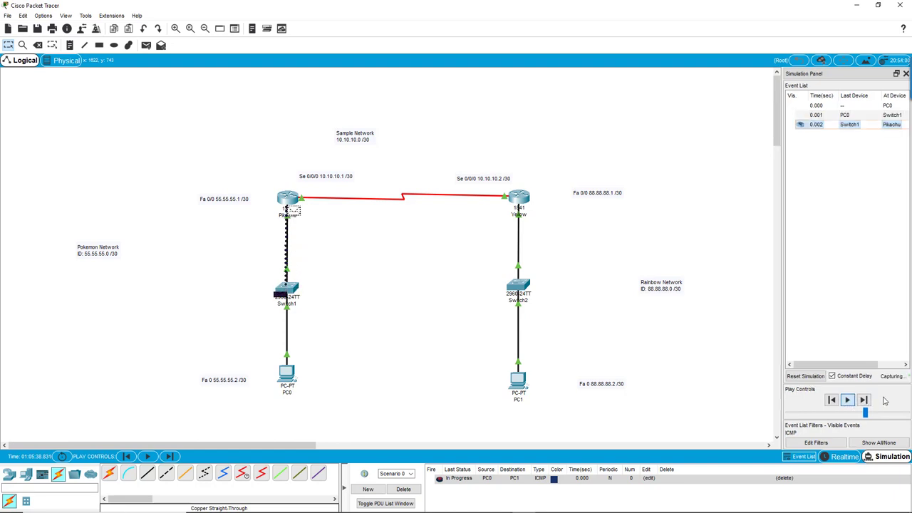